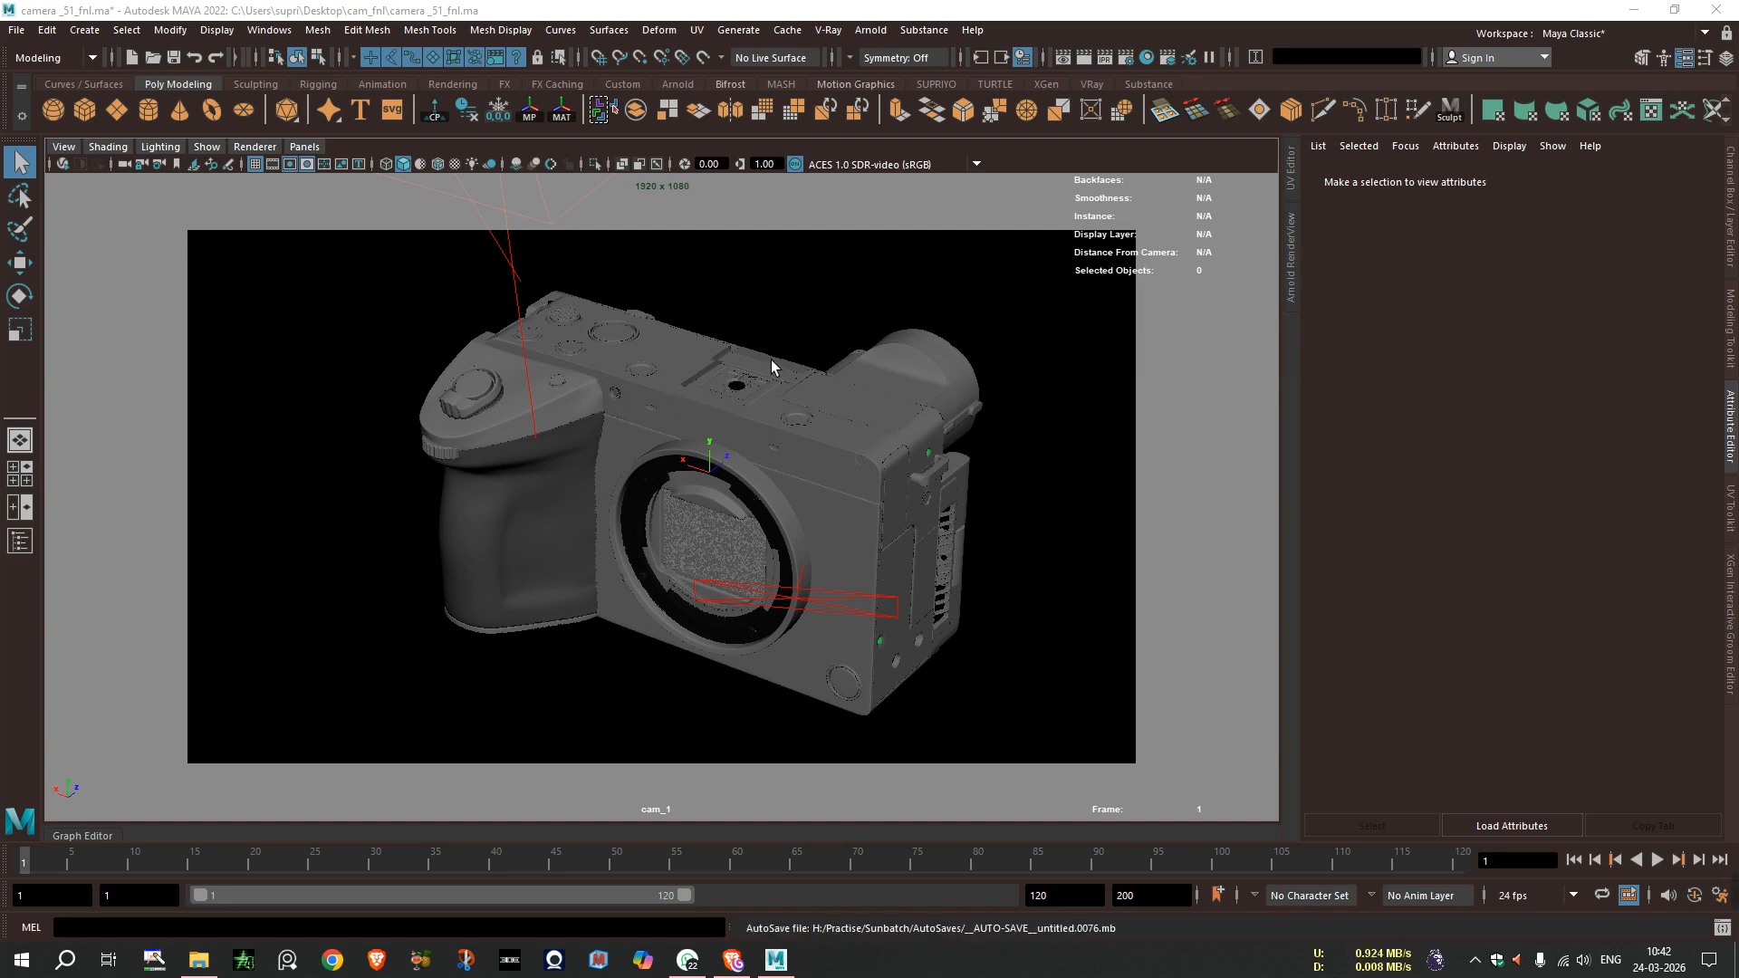
- Select the render camera cam_1 and enable depth of field in its Arnold attributes
left_click(131, 174)
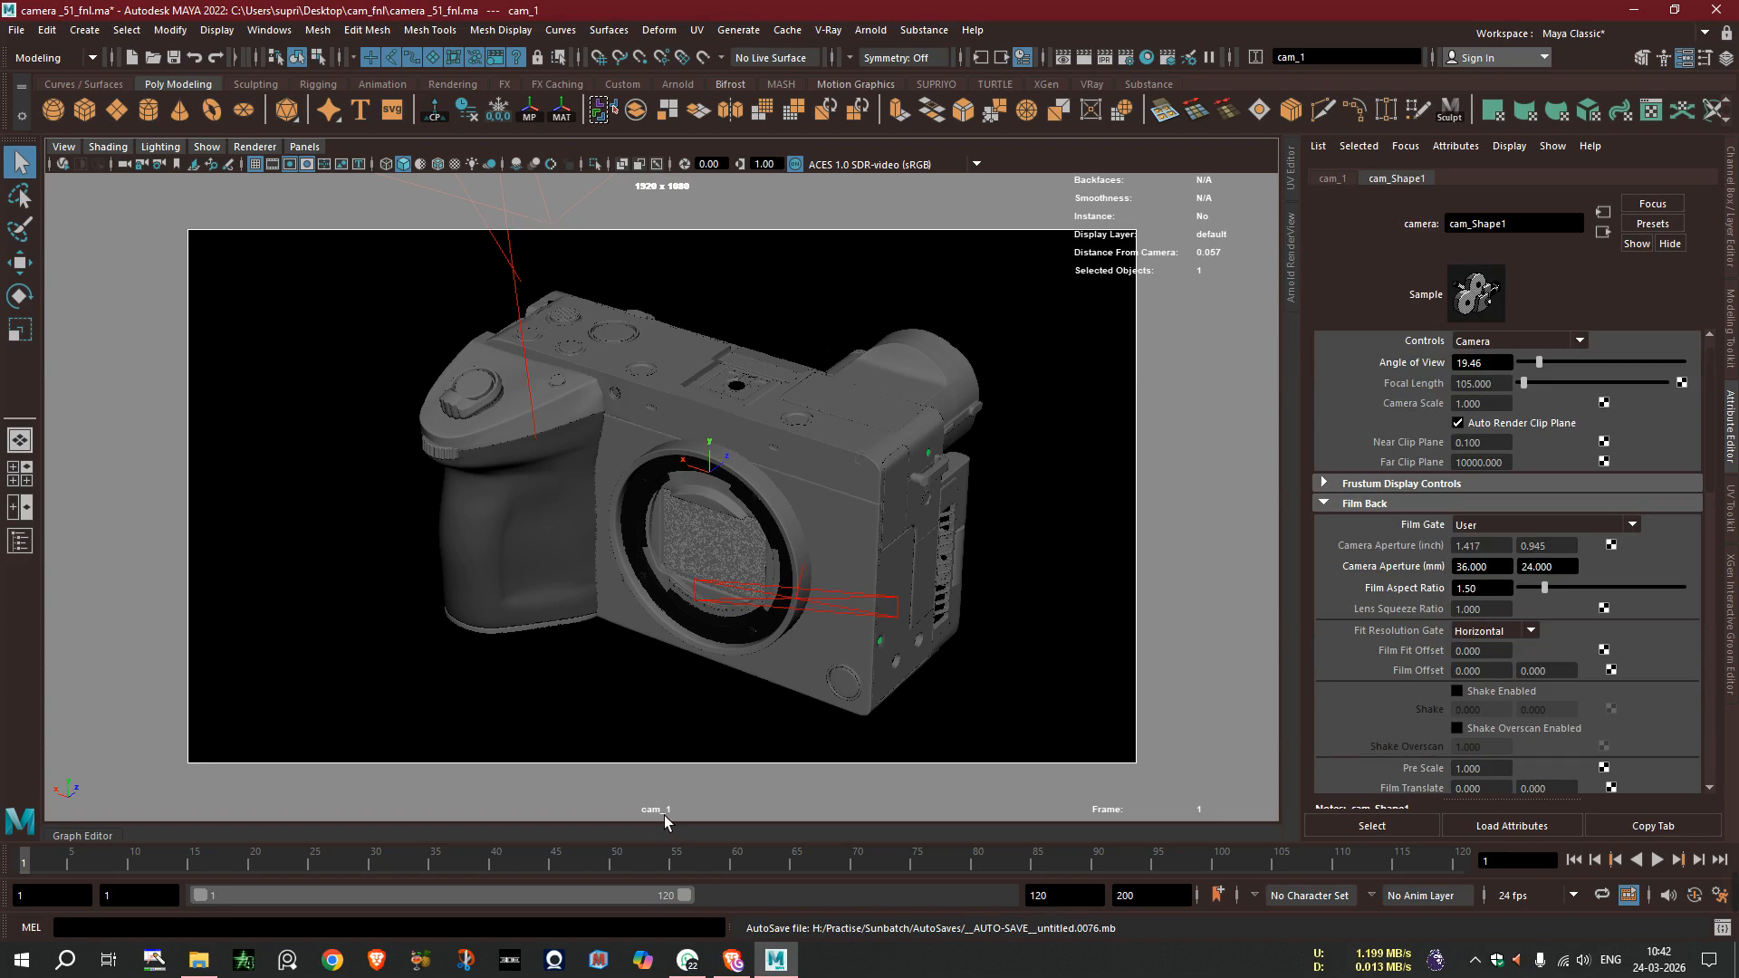
scroll(1583, 492, "down", 10)
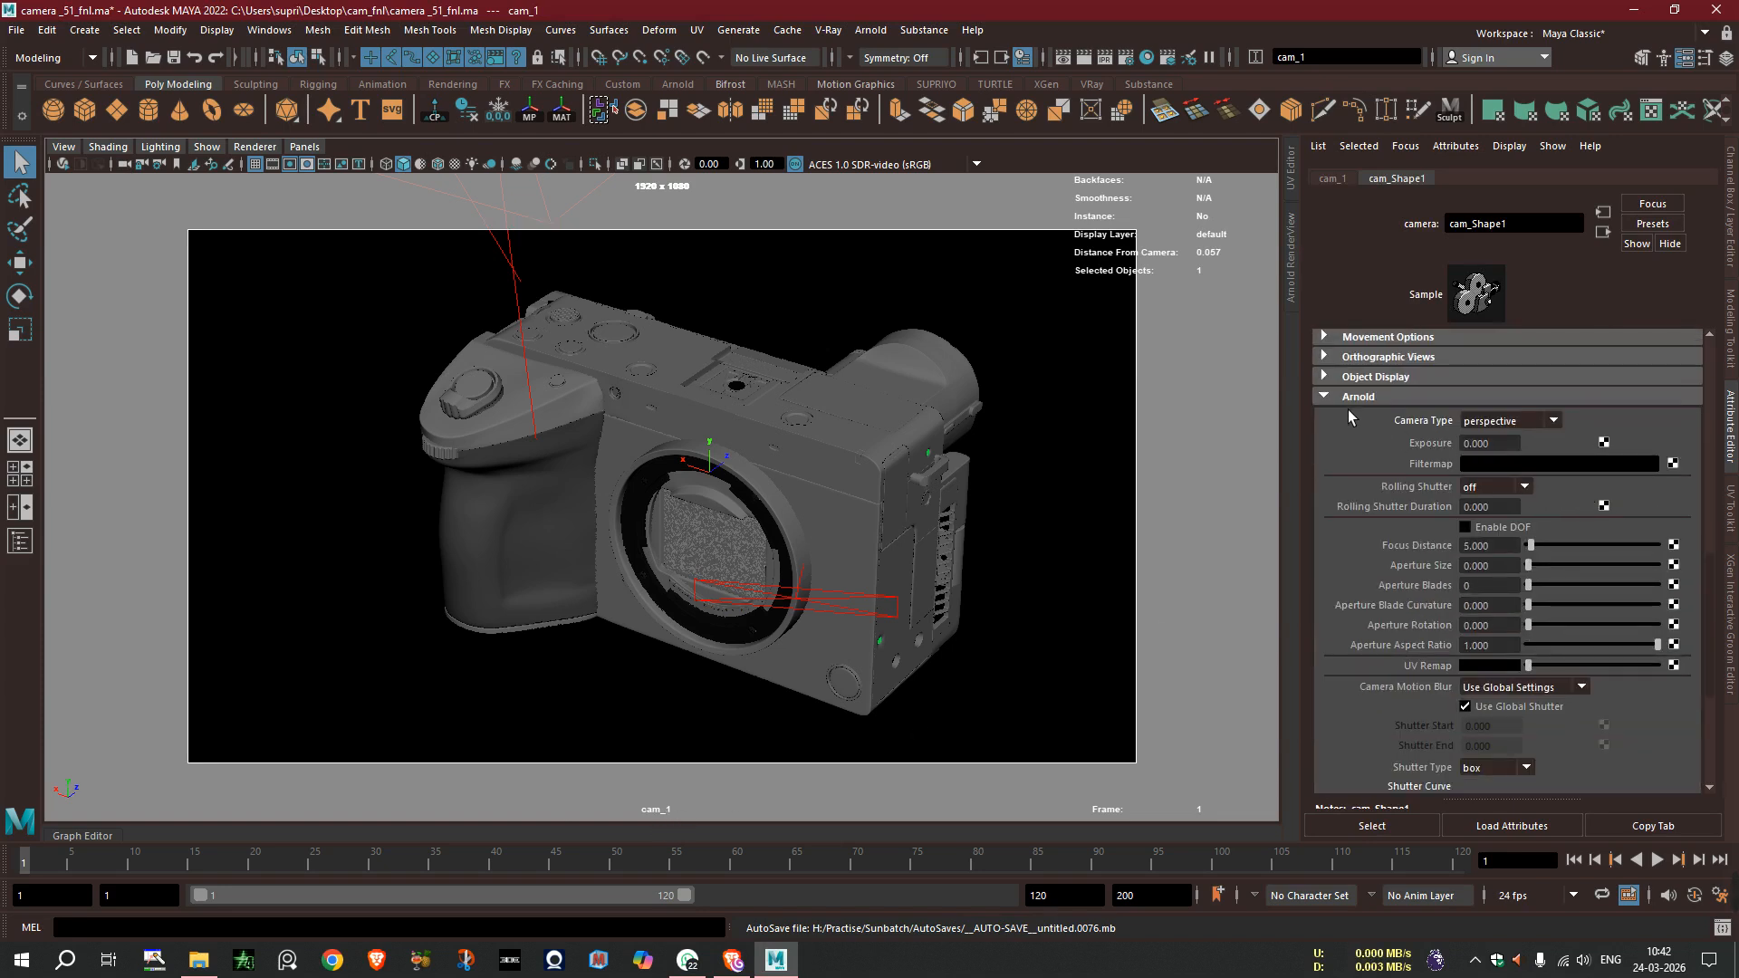
left_click(1334, 398)
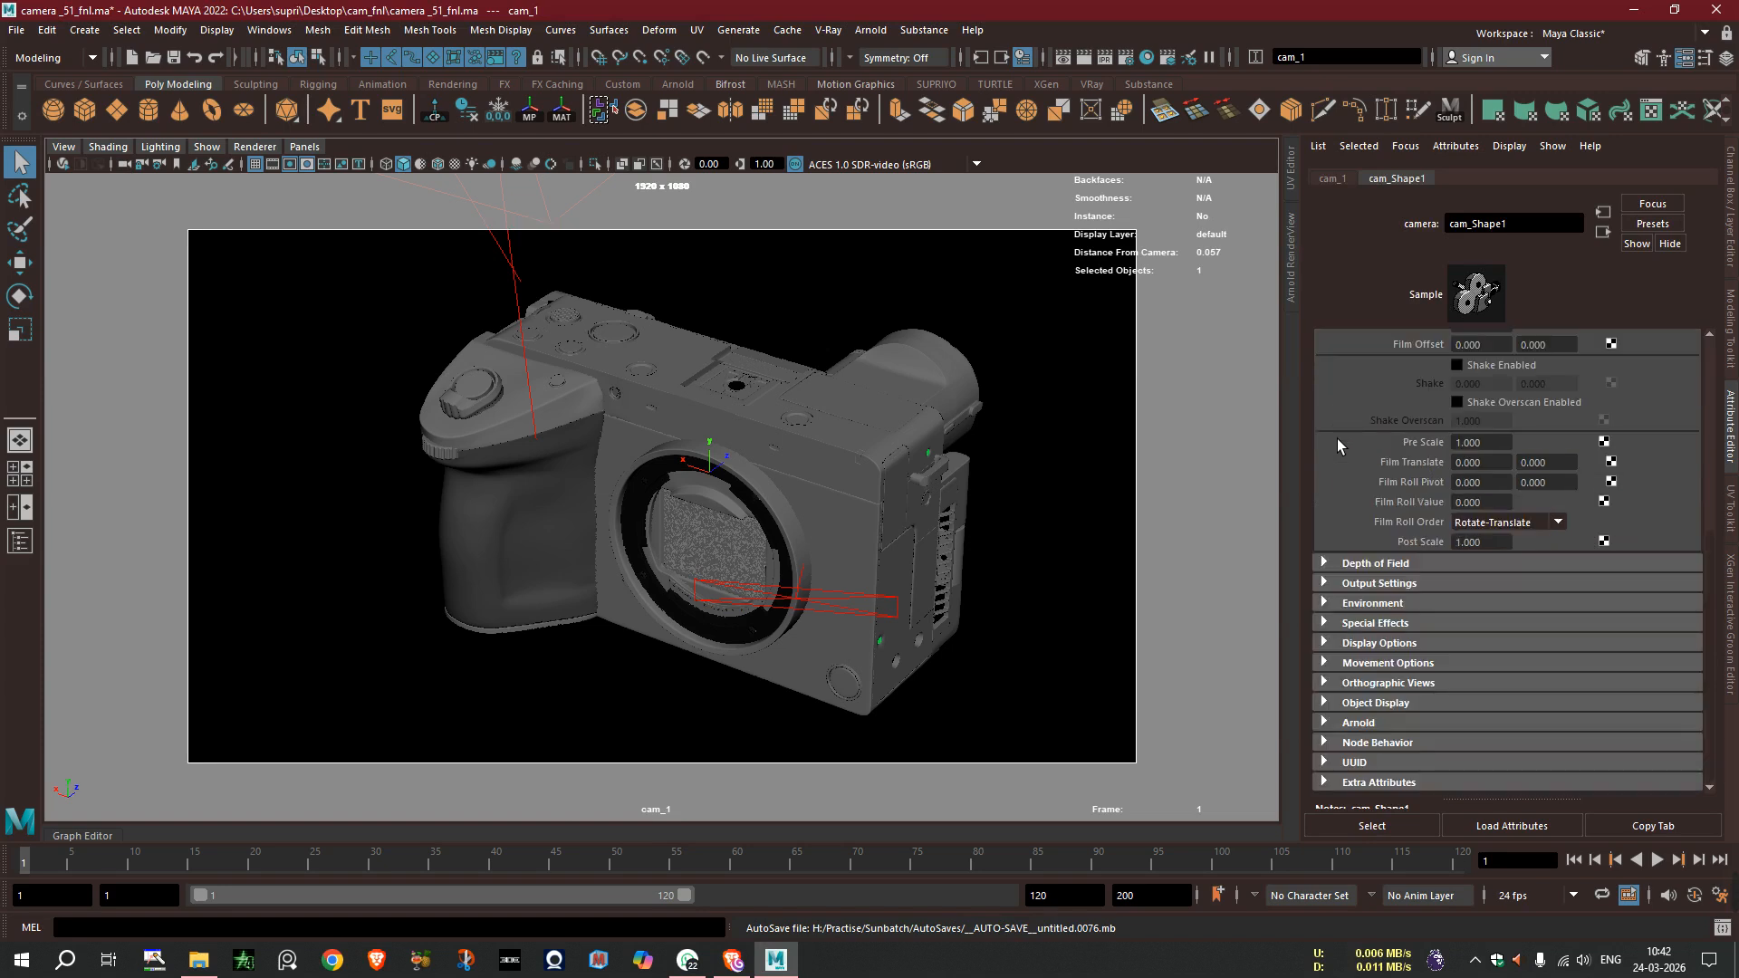
left_click(1358, 722)
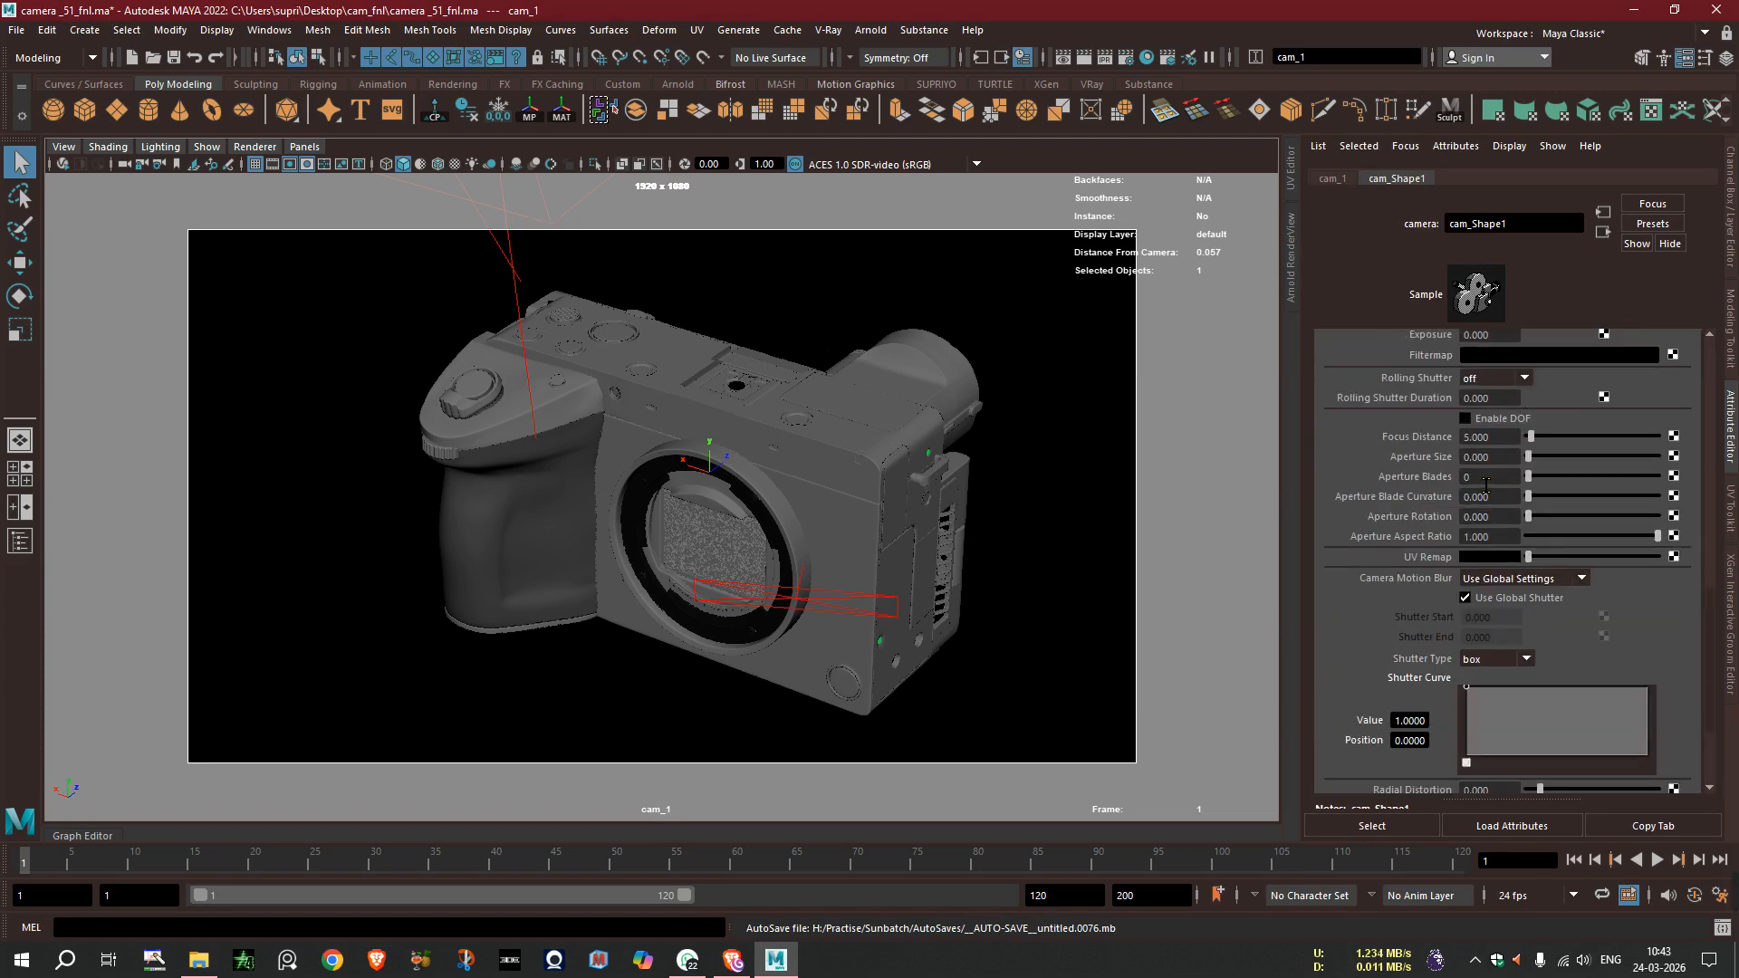
scroll(1485, 487, "up", 2)
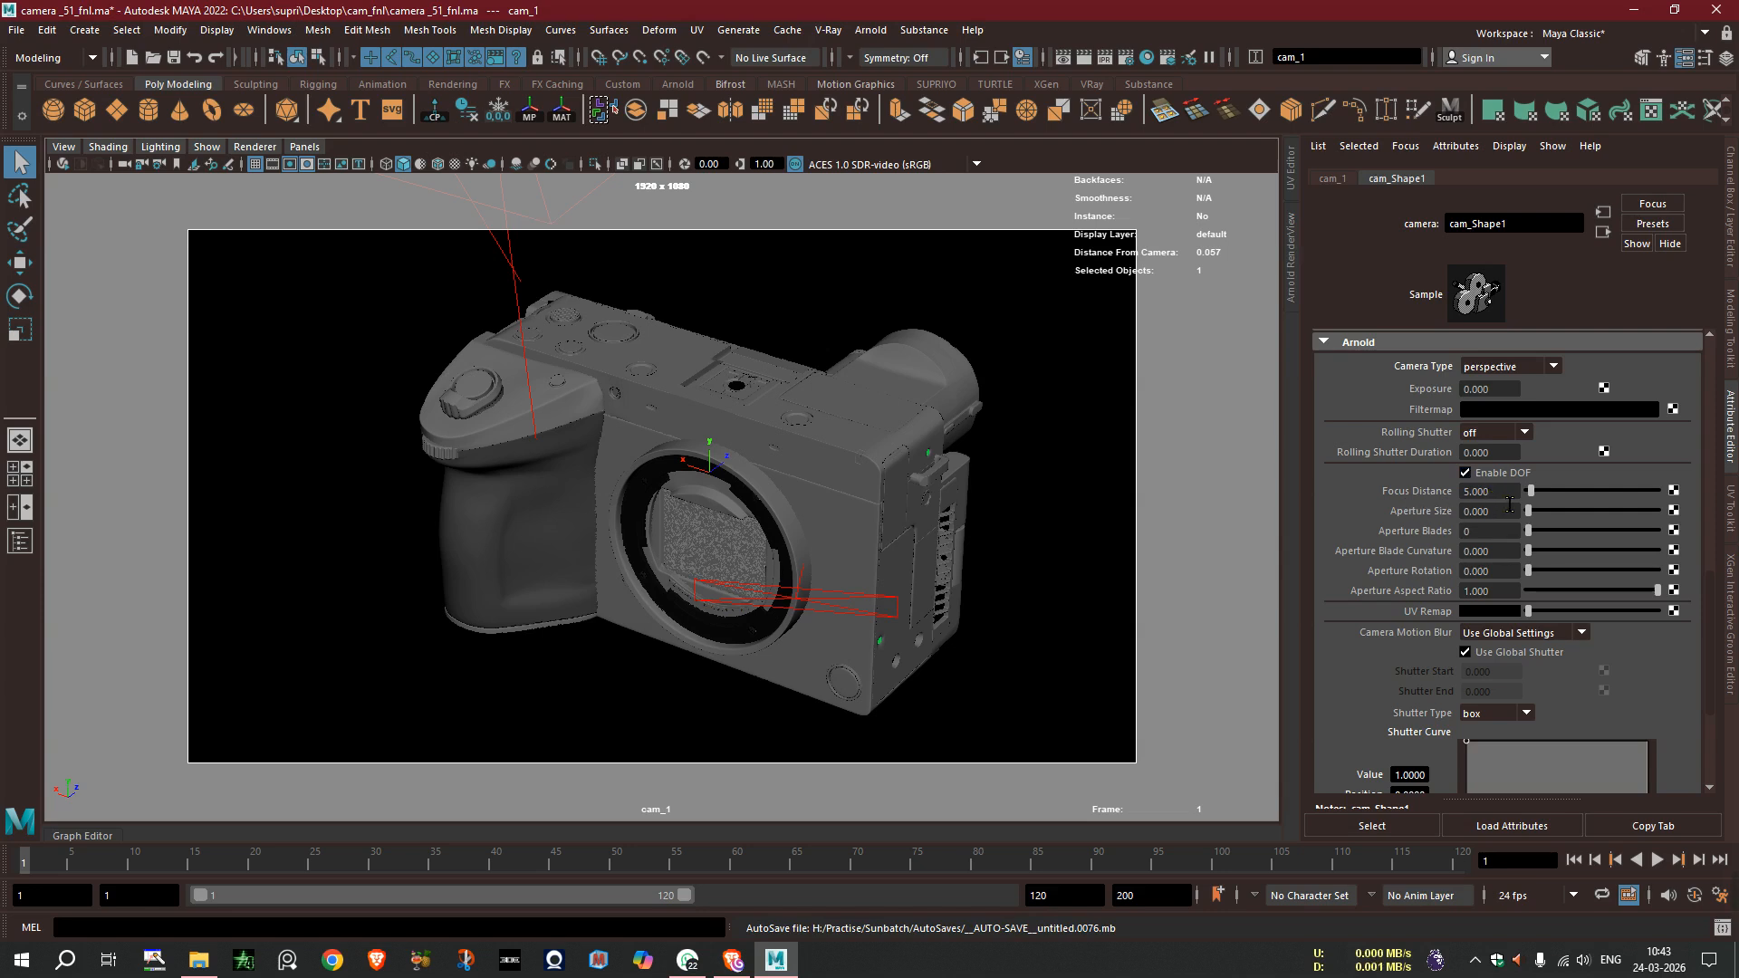
left_click_drag(1509, 505, 1453, 503)
- Select the round button on the camera body's top and check the heads-up display options for showing object details
left_click(642, 370)
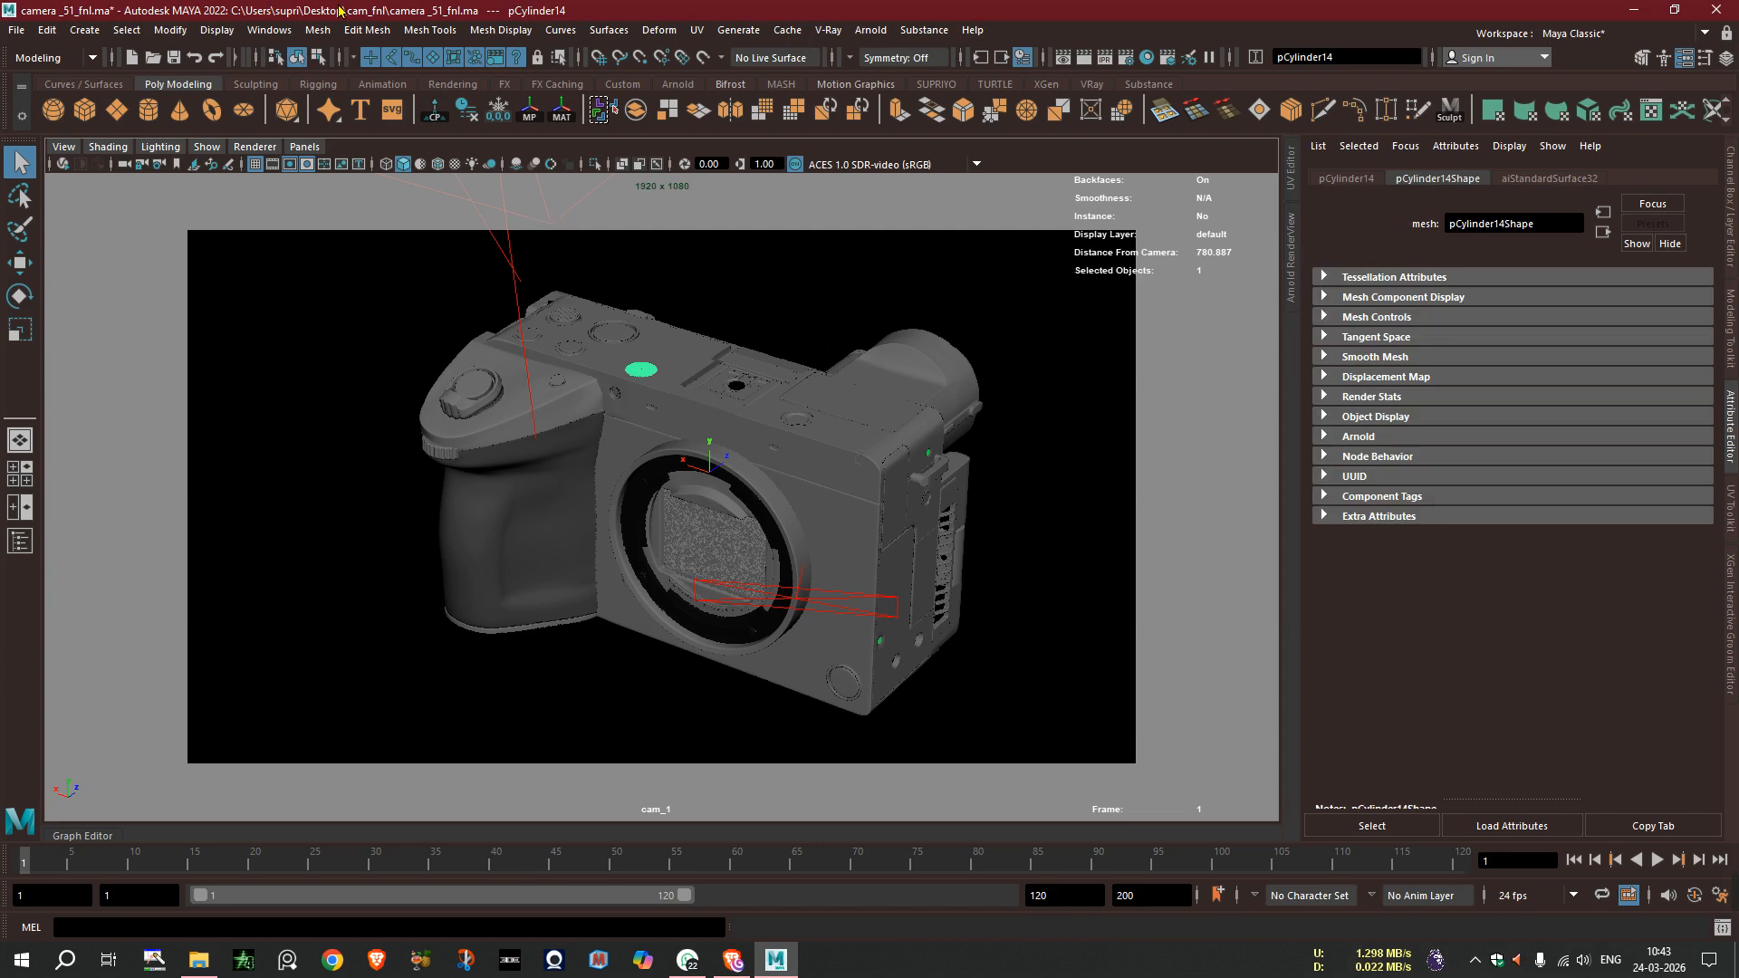
left_click(216, 30)
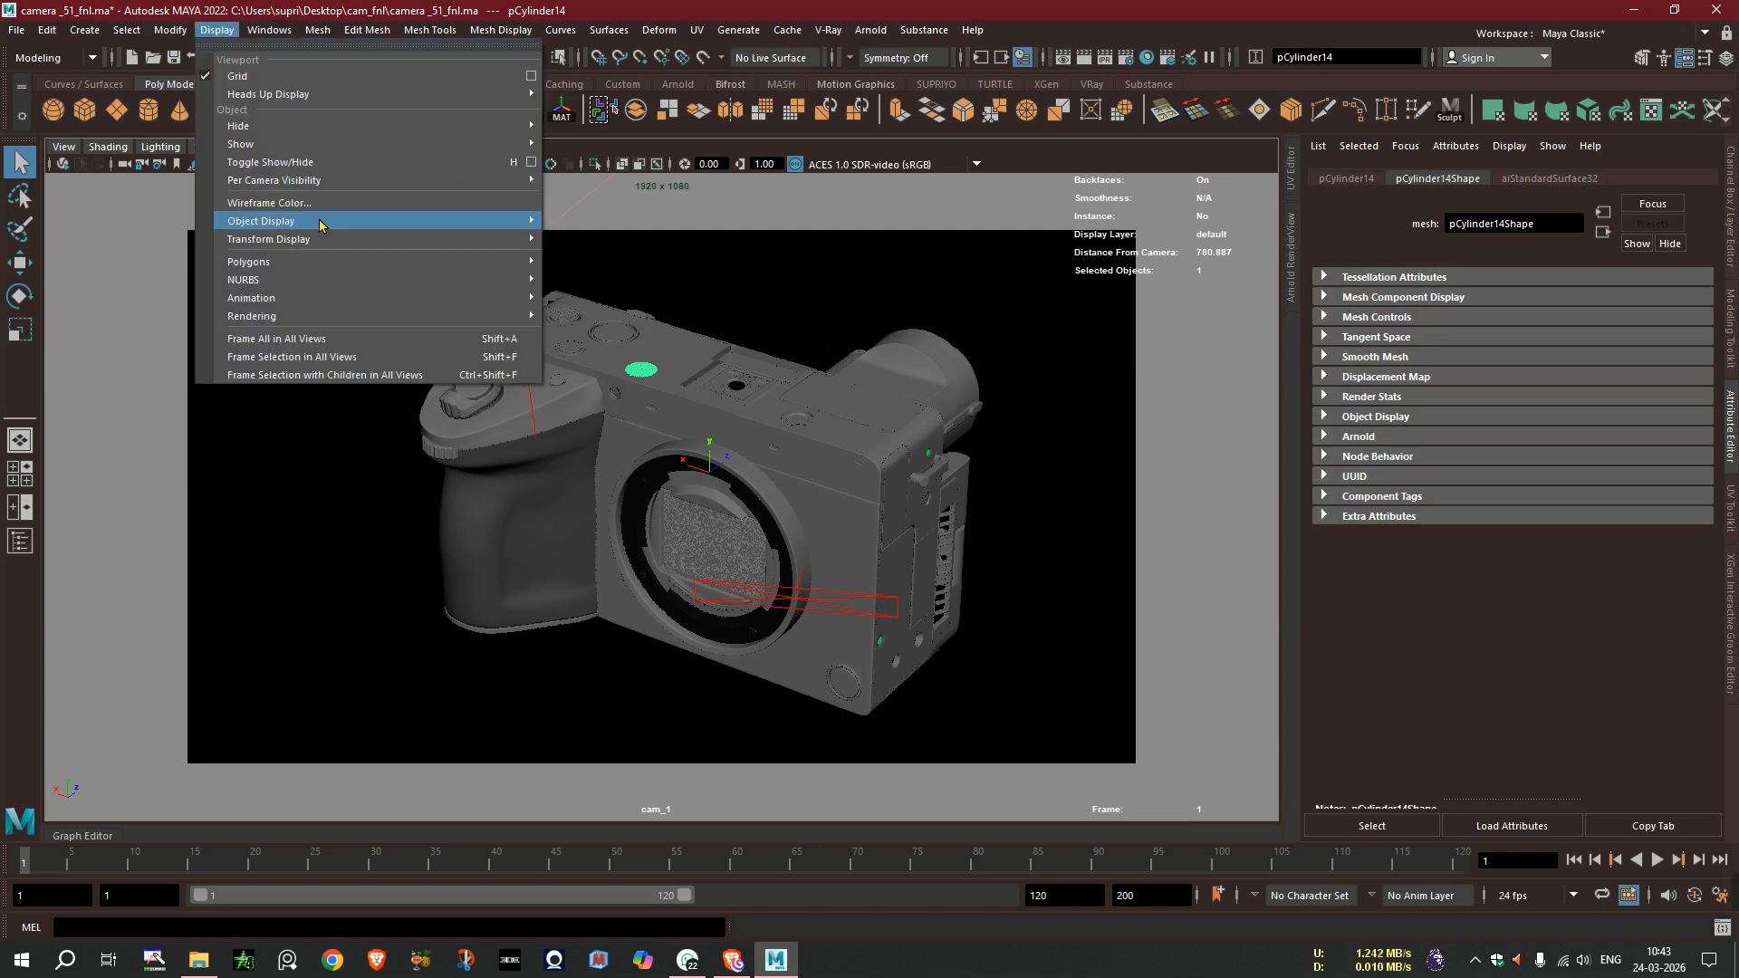
mouse_move(341, 94)
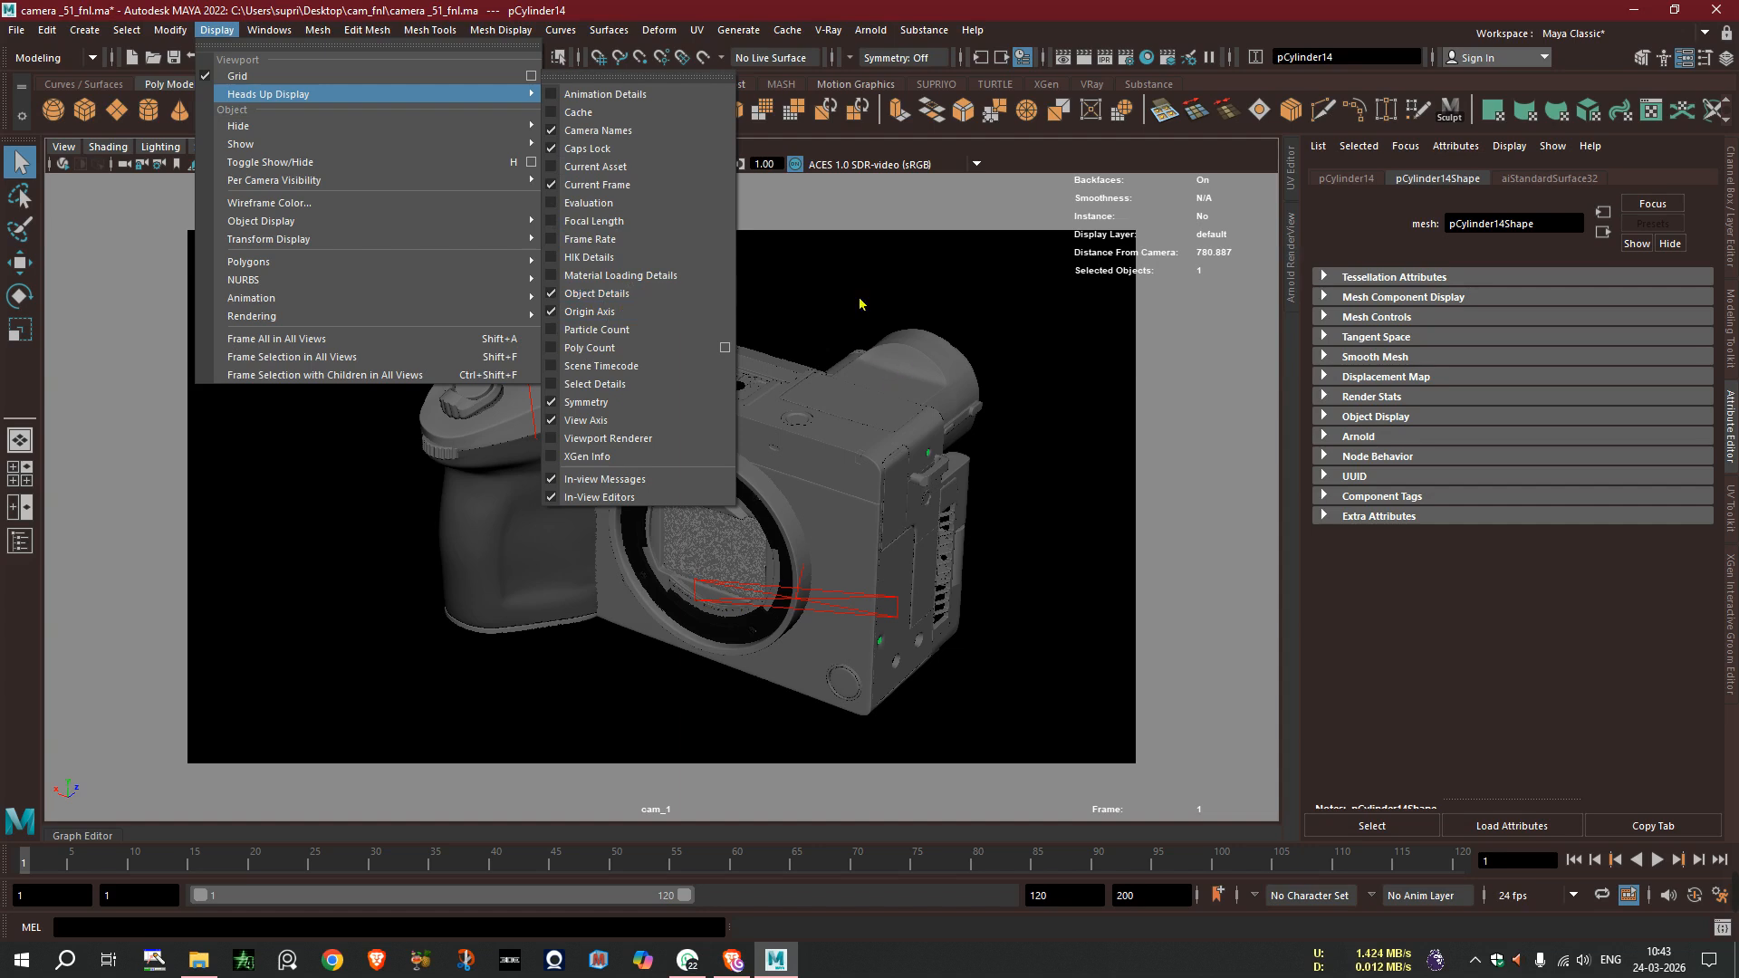
key("Escape")
key("Escape")
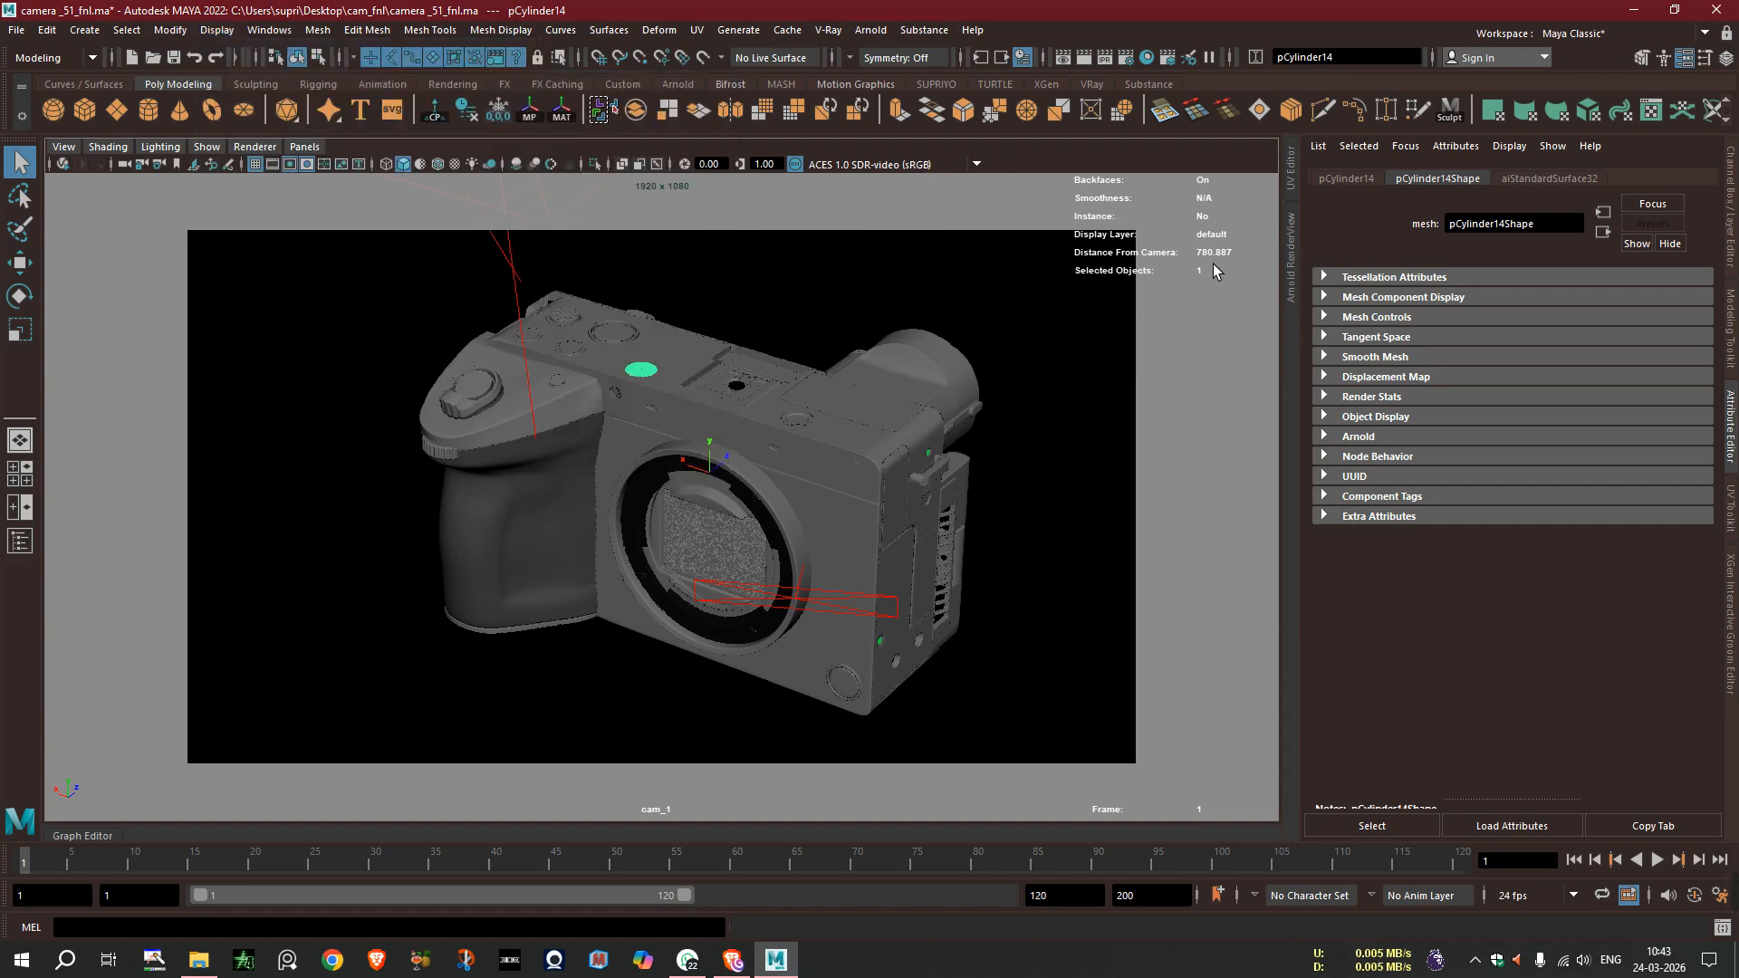
- Create a polygon cube, enlarge it uniformly and move it to the front upper edge of the camera body
left_click(725, 283)
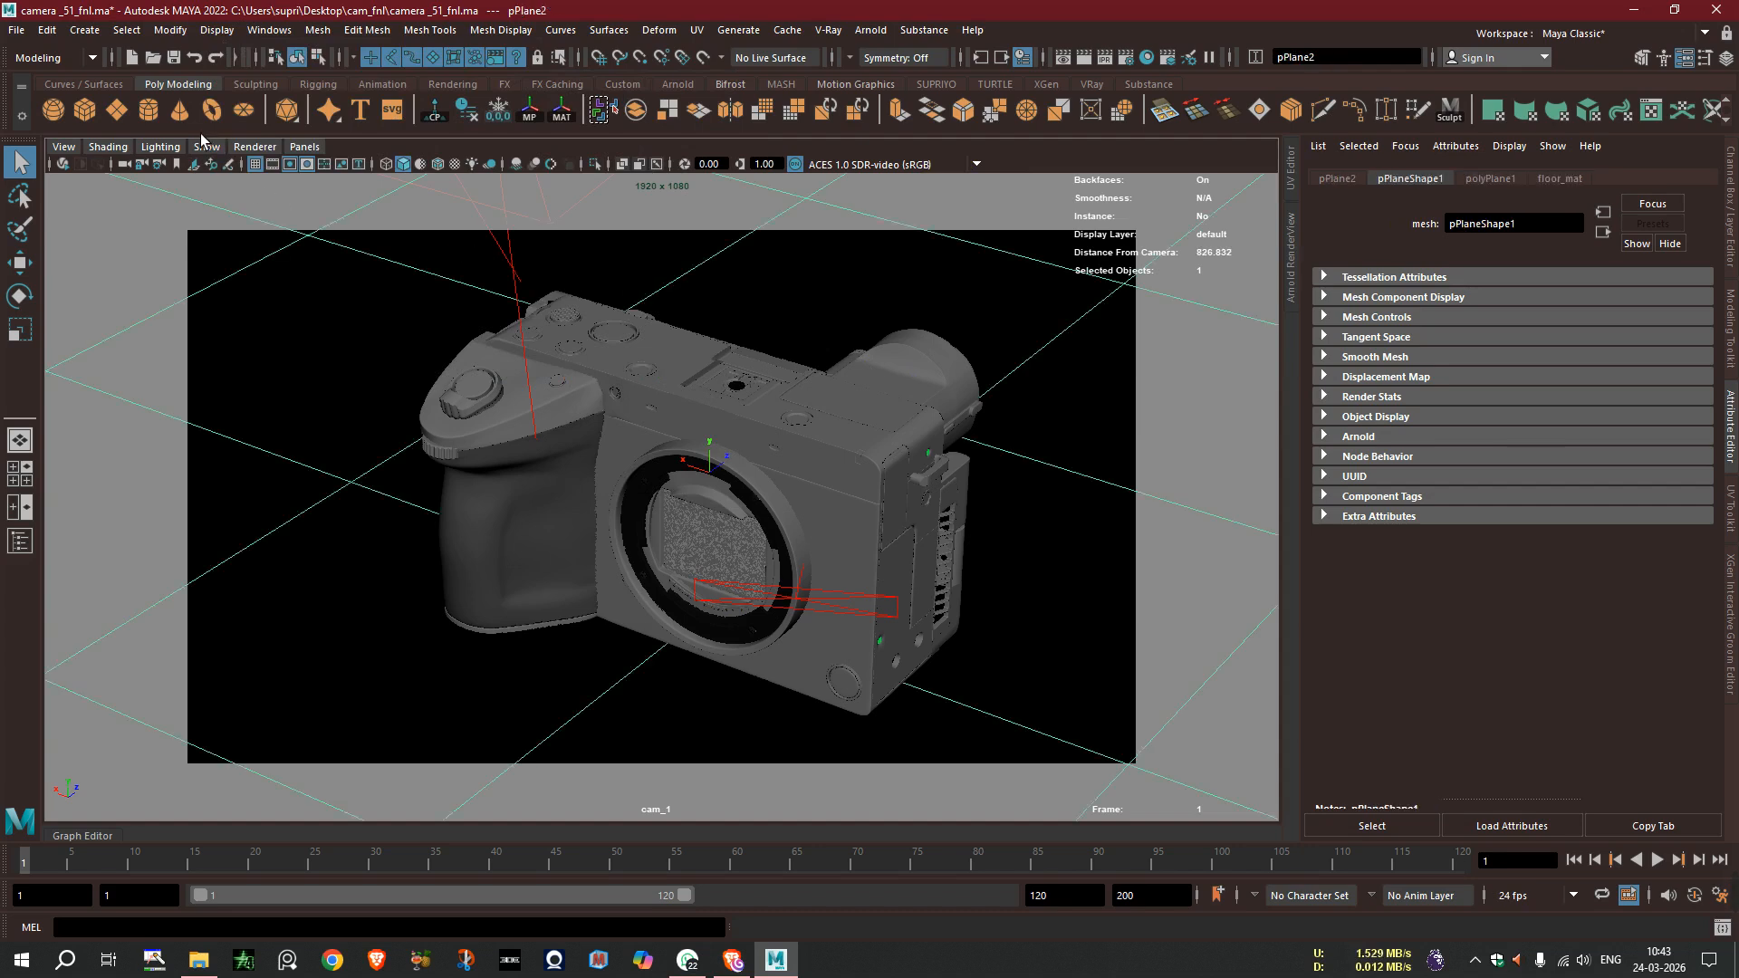
left_click(84, 109)
key("w")
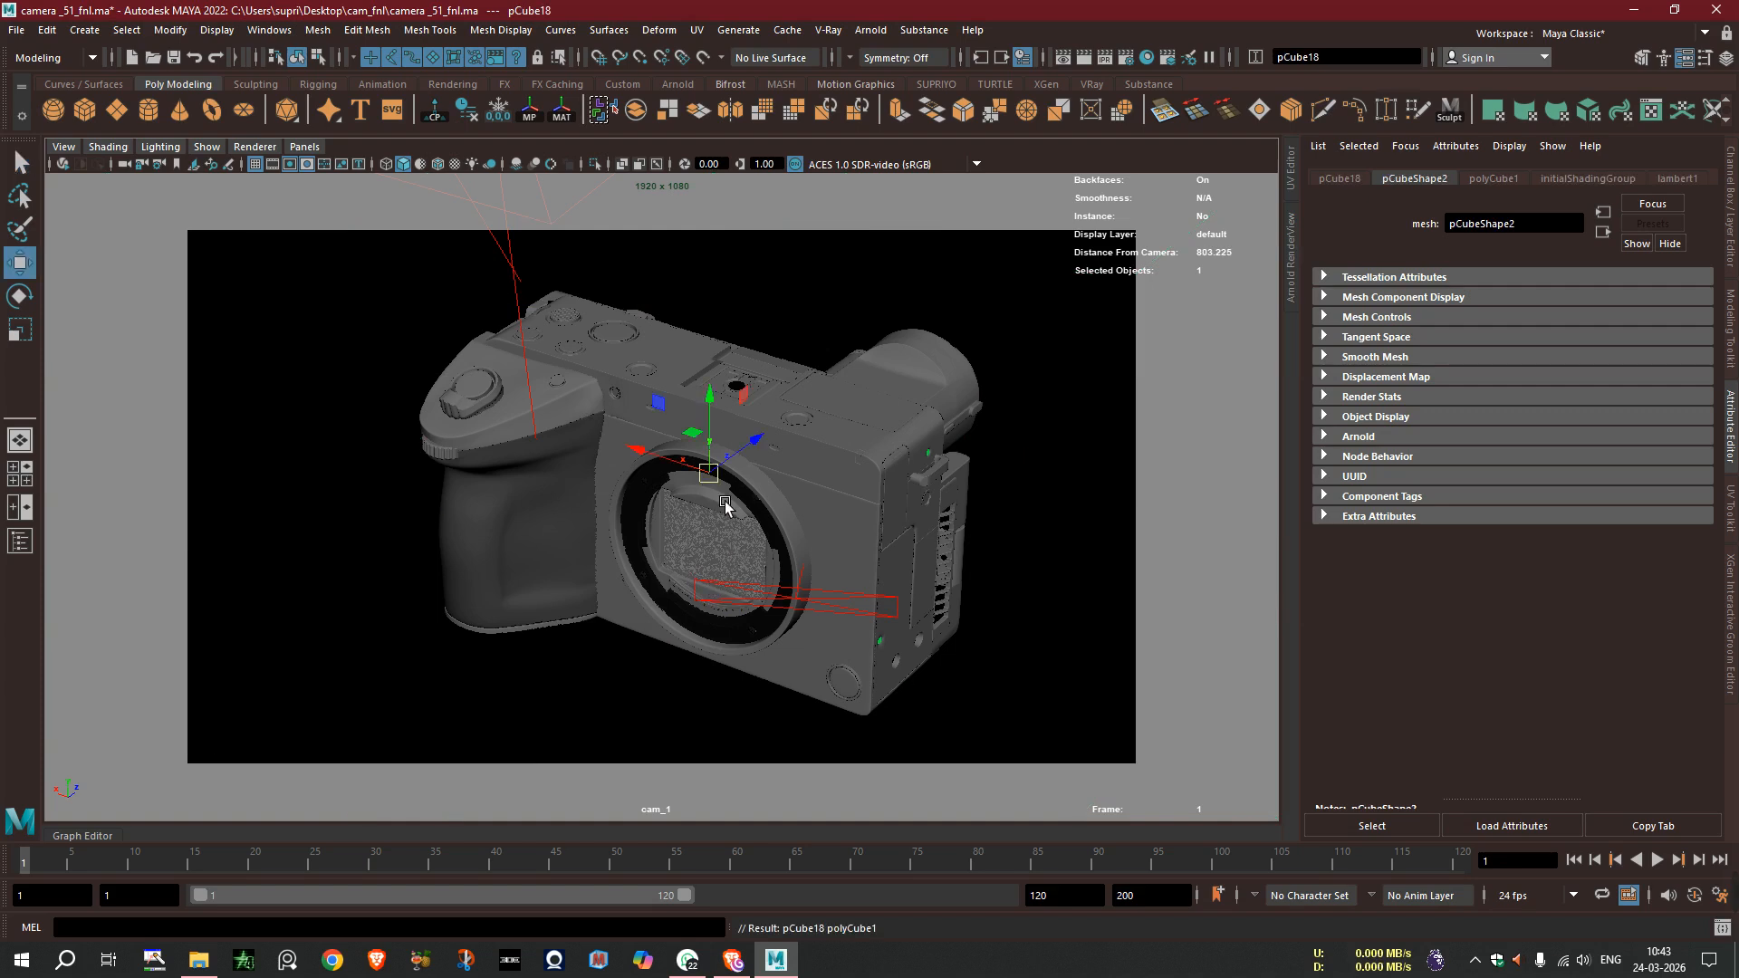
left_click_drag(727, 442, 732, 328)
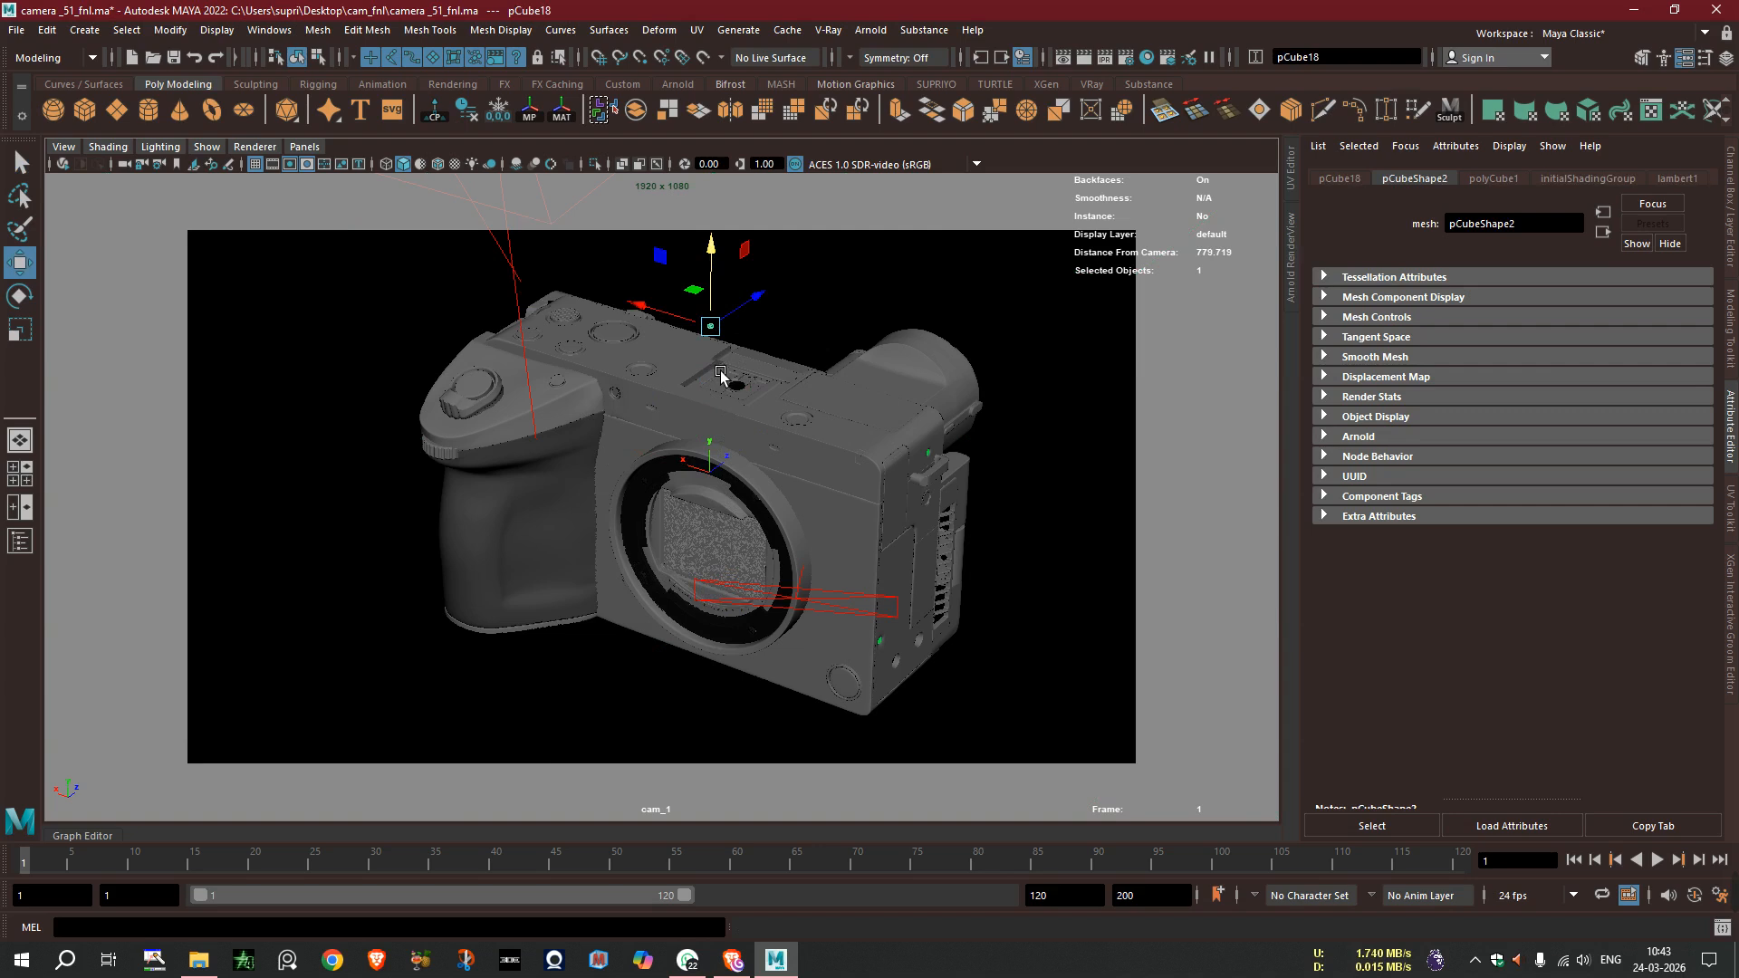
key("r")
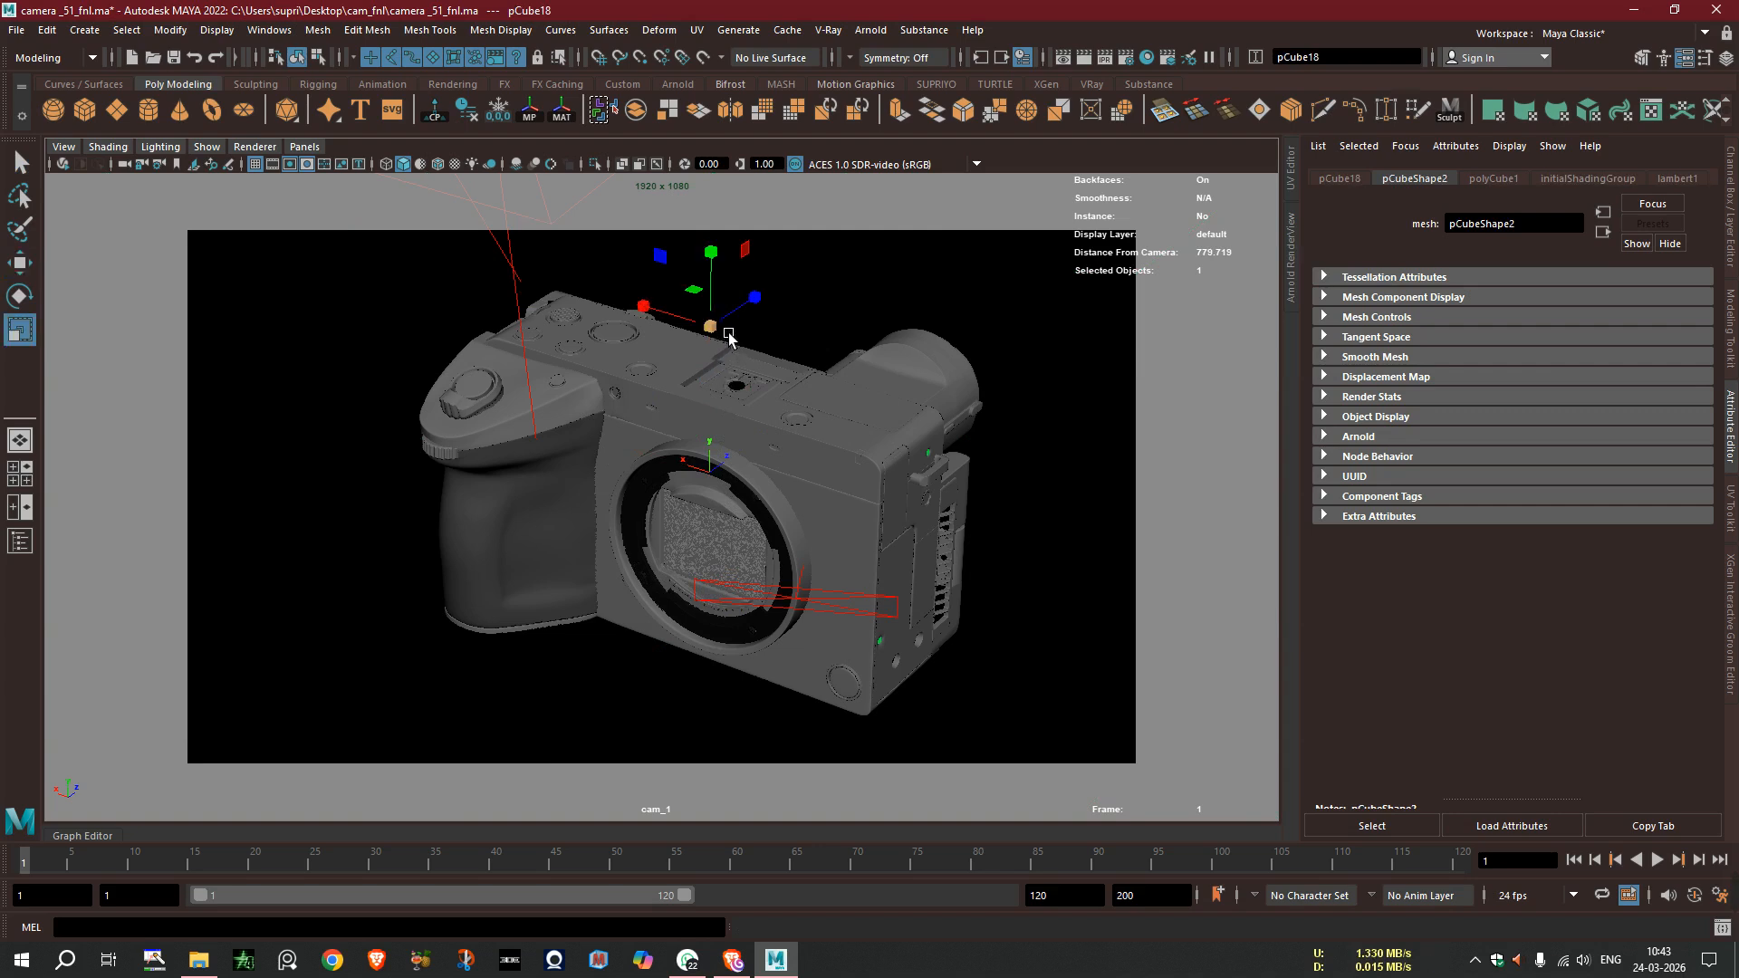
left_click_drag(728, 335, 736, 436)
key("w")
left_click(738, 436)
left_click(710, 397)
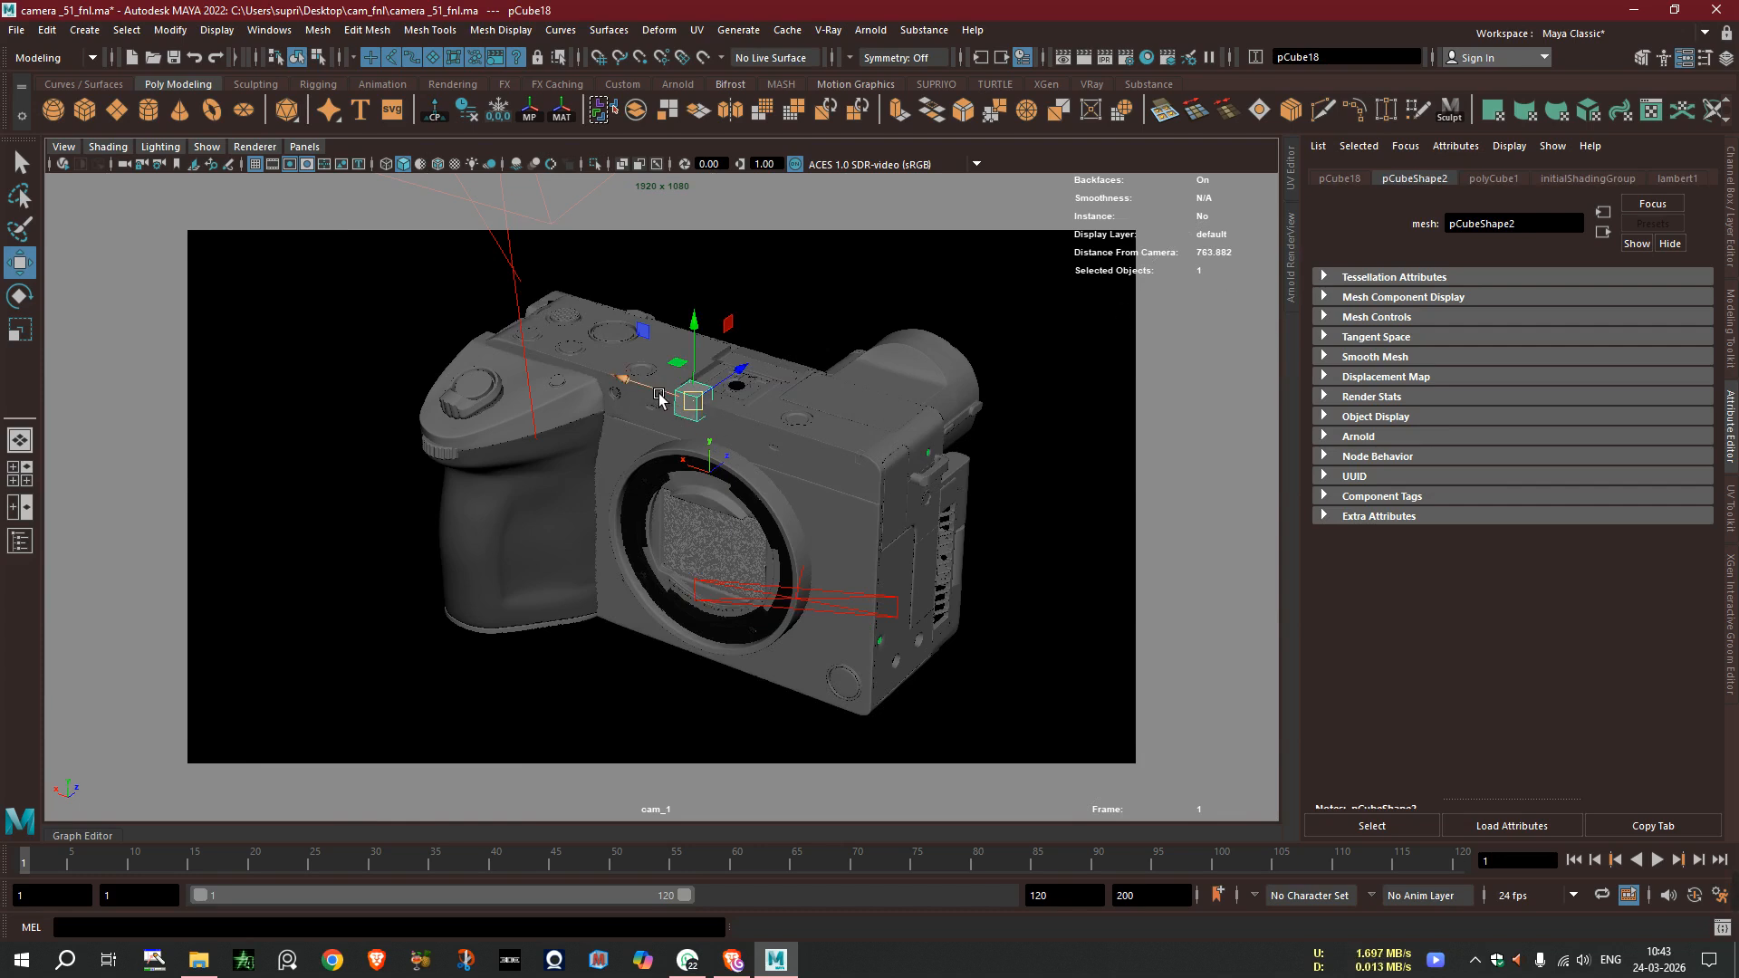
- Move the cube across the body to the grip dial to read its camera distance, and park it clear beside the grip
left_click_drag(658, 397, 851, 457)
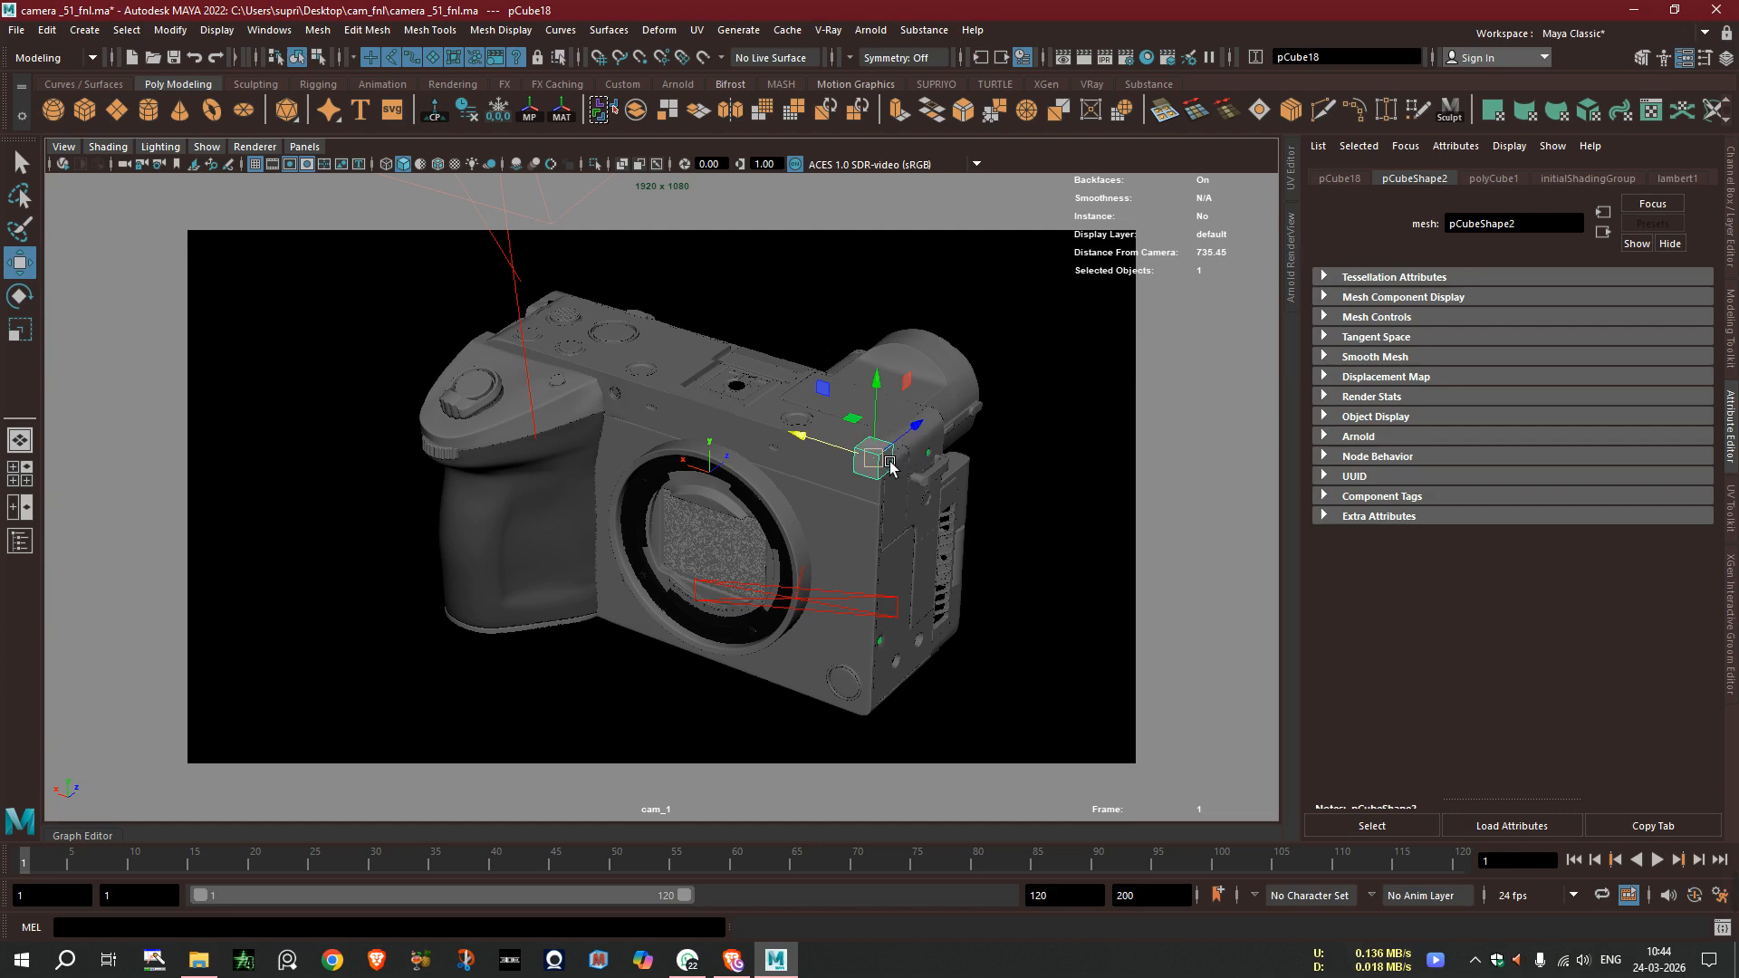
left_click_drag(891, 465, 460, 416)
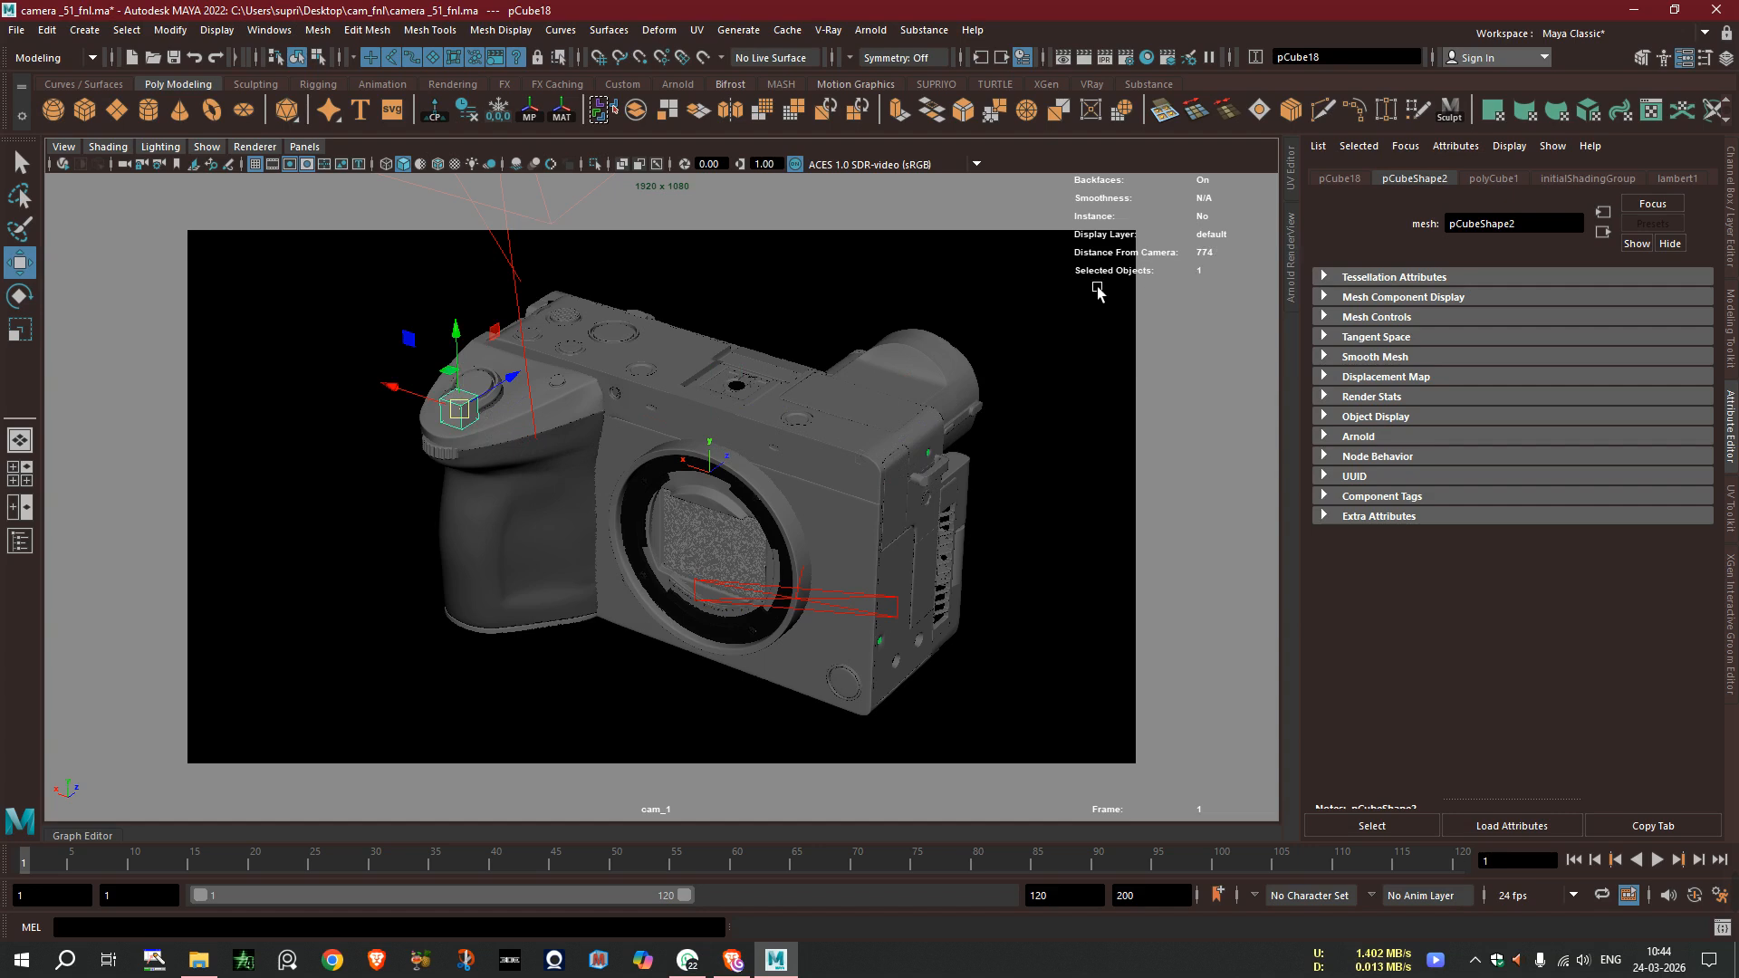
left_click_drag(444, 409, 295, 356)
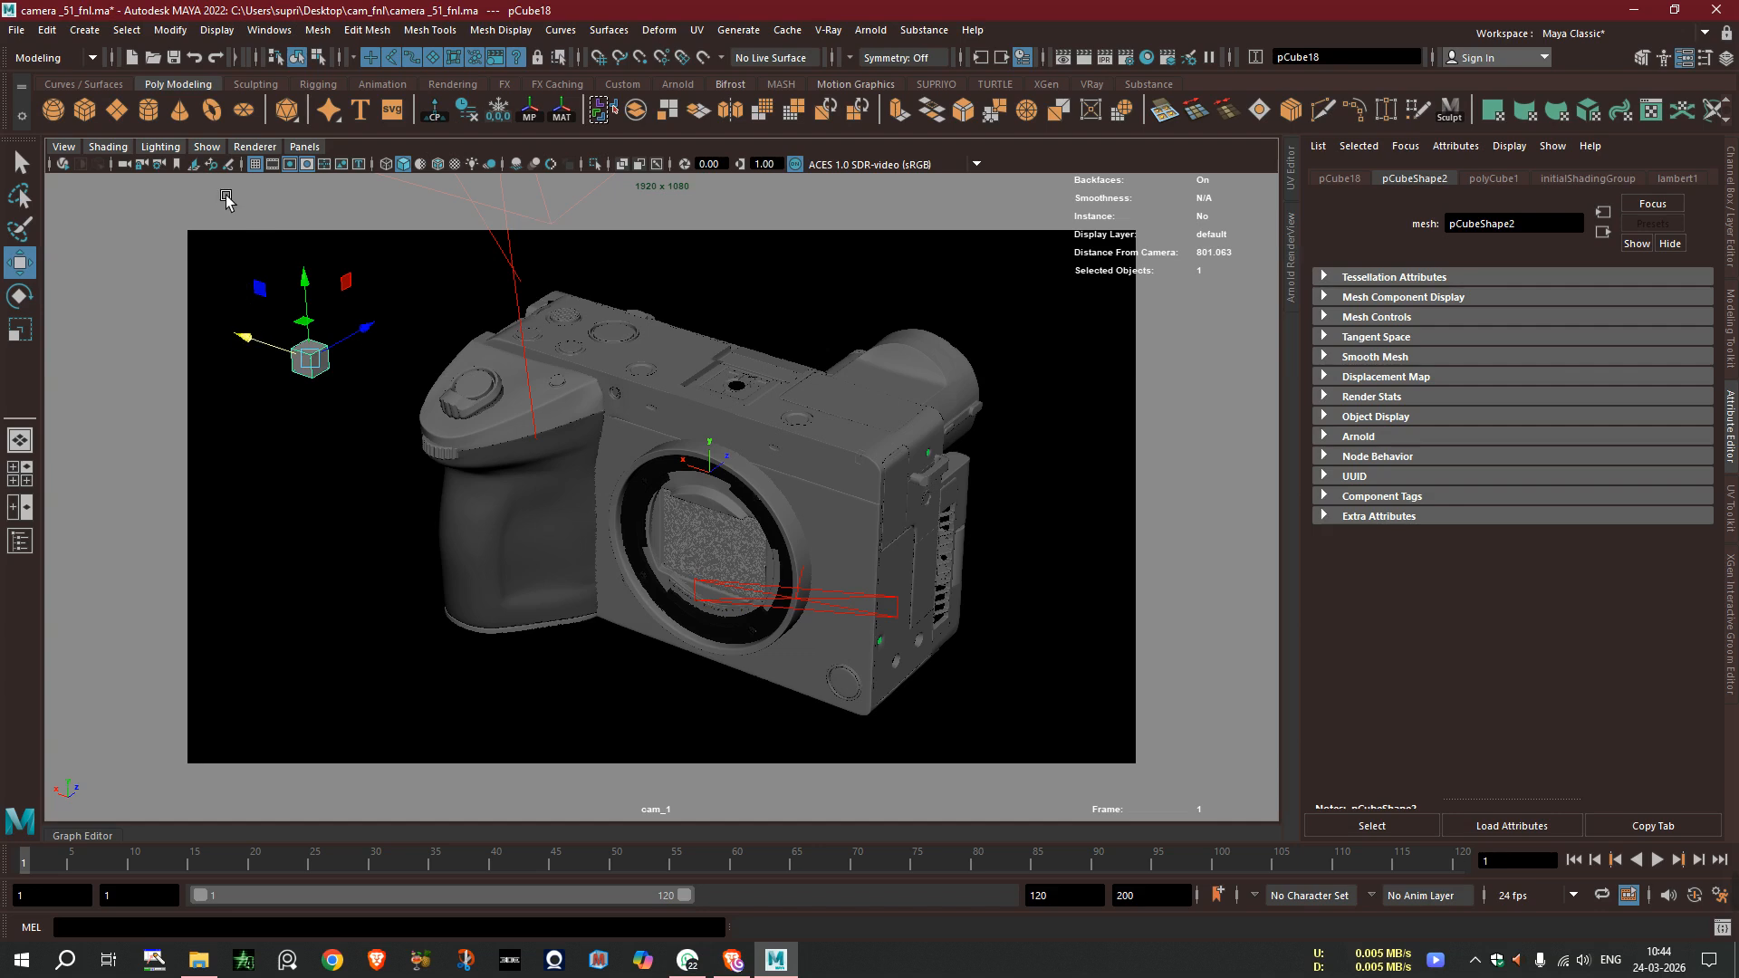
- Set cam_1's Arnold focus distance to 774 and its aperture size to 0.15
left_click(127, 166)
scroll(1497, 572, "down", 5)
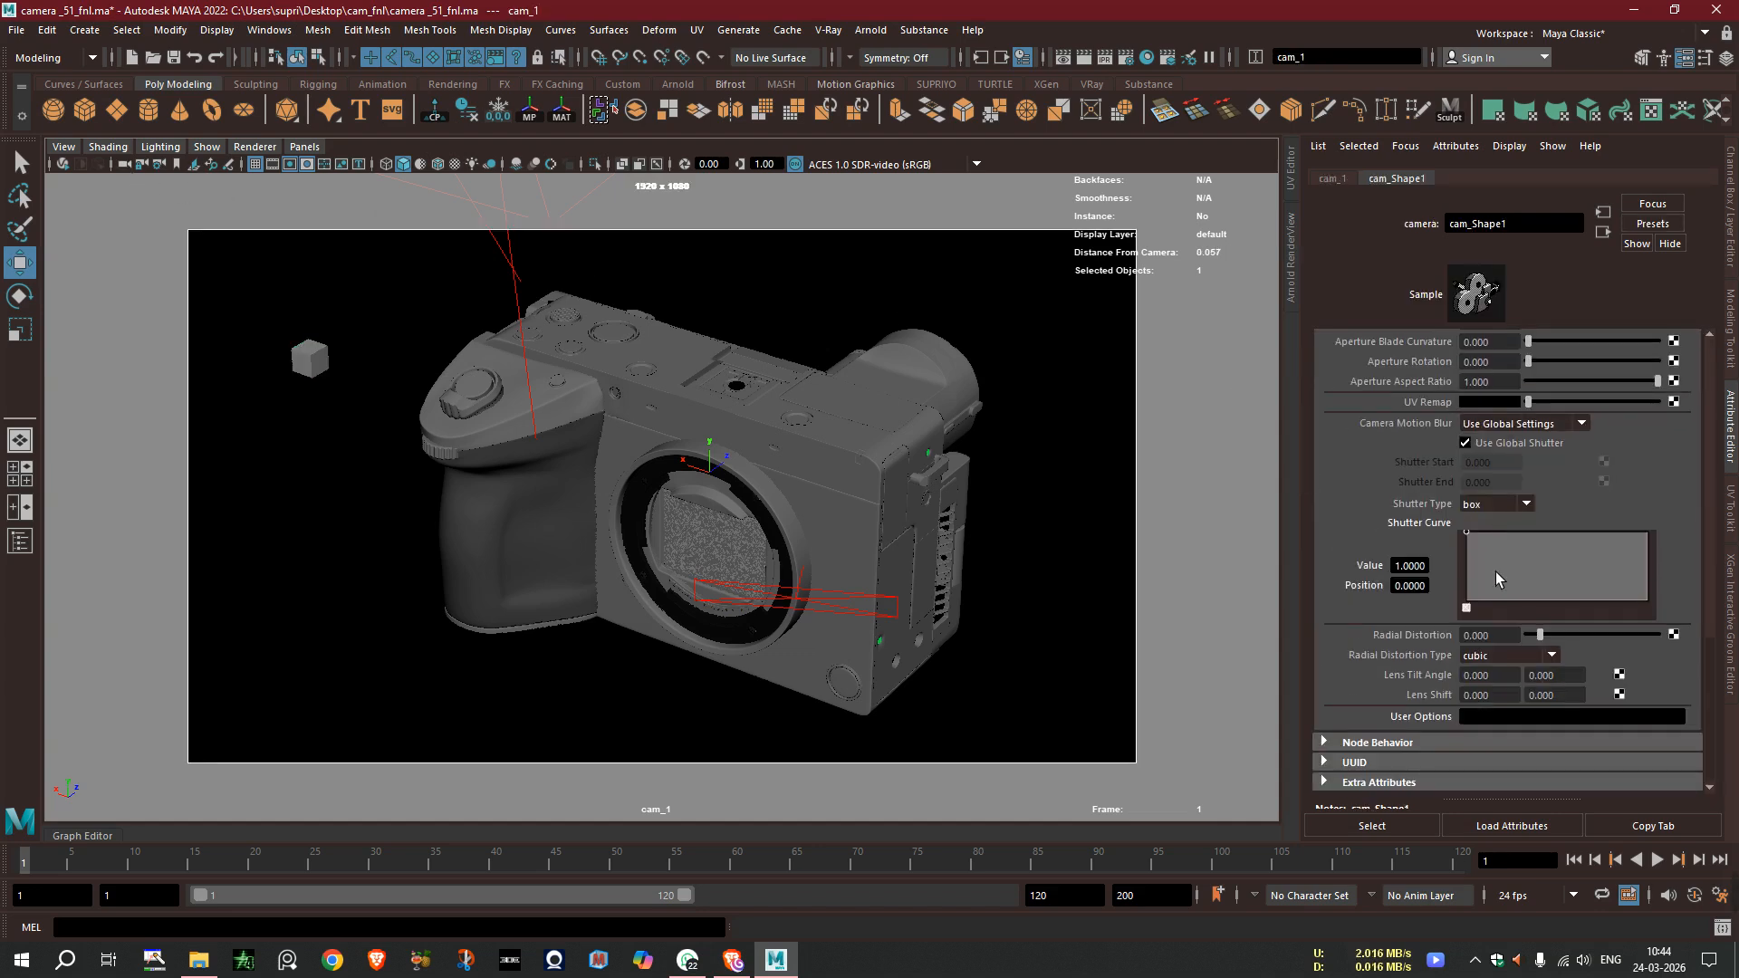
scroll(1440, 598, "up", 6)
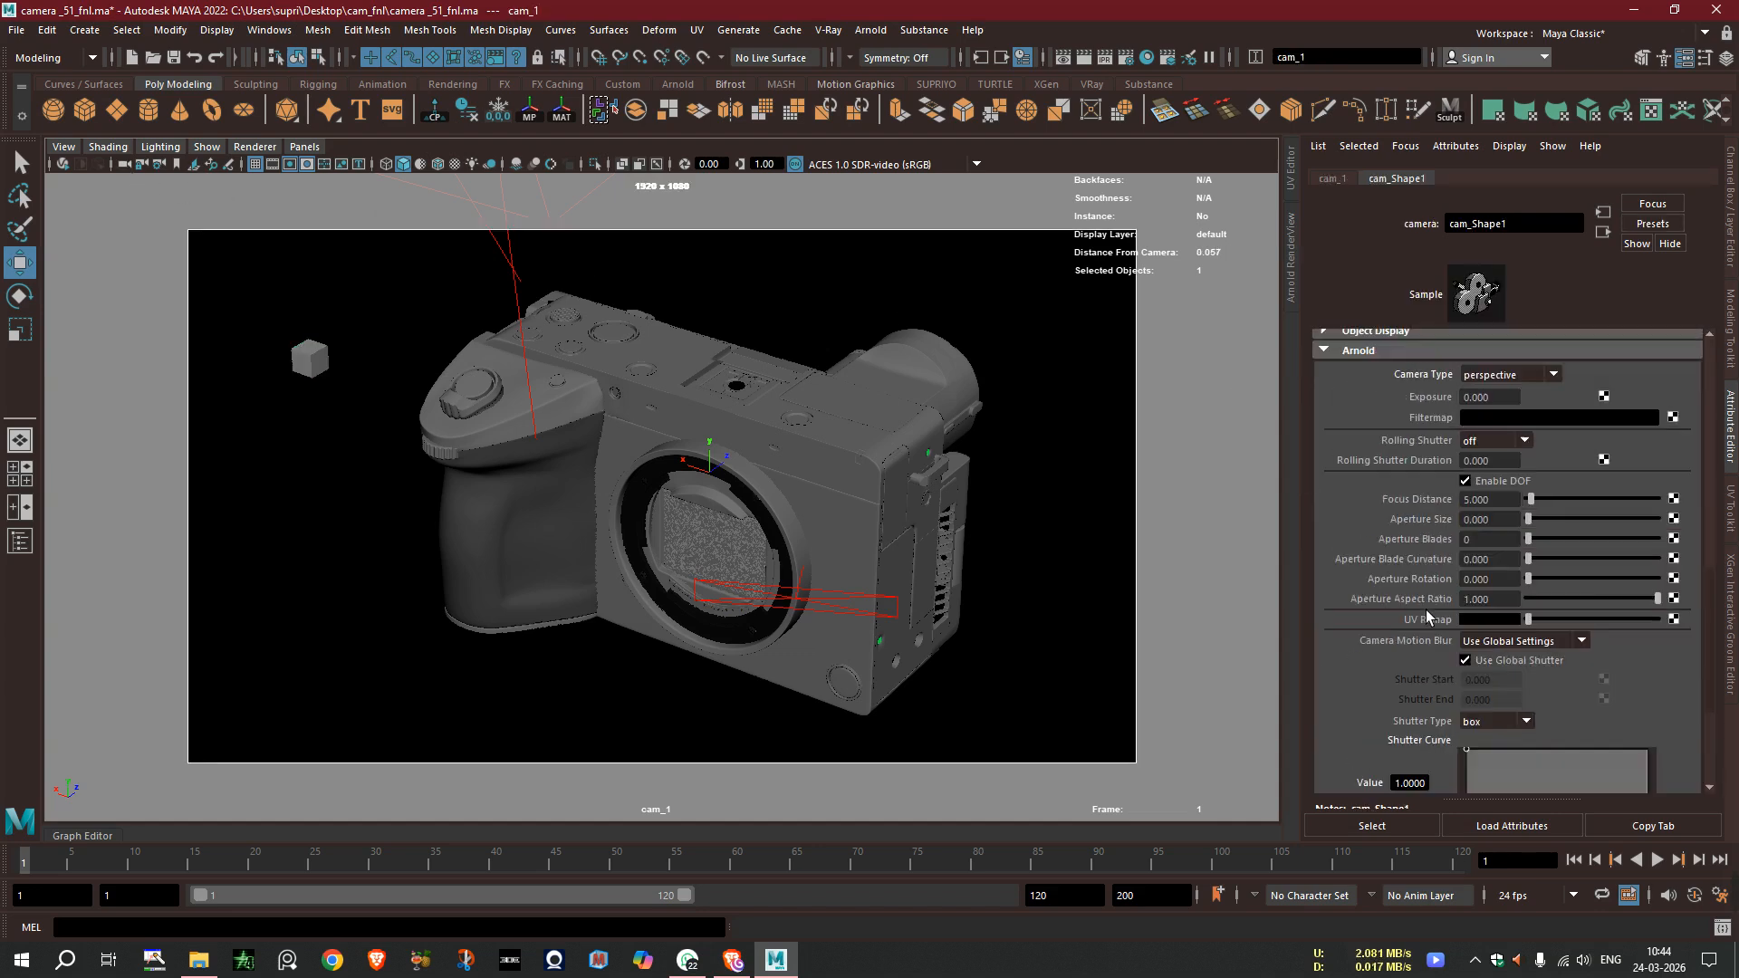
left_click_drag(1497, 554, 1451, 590)
type("774")
key("Return")
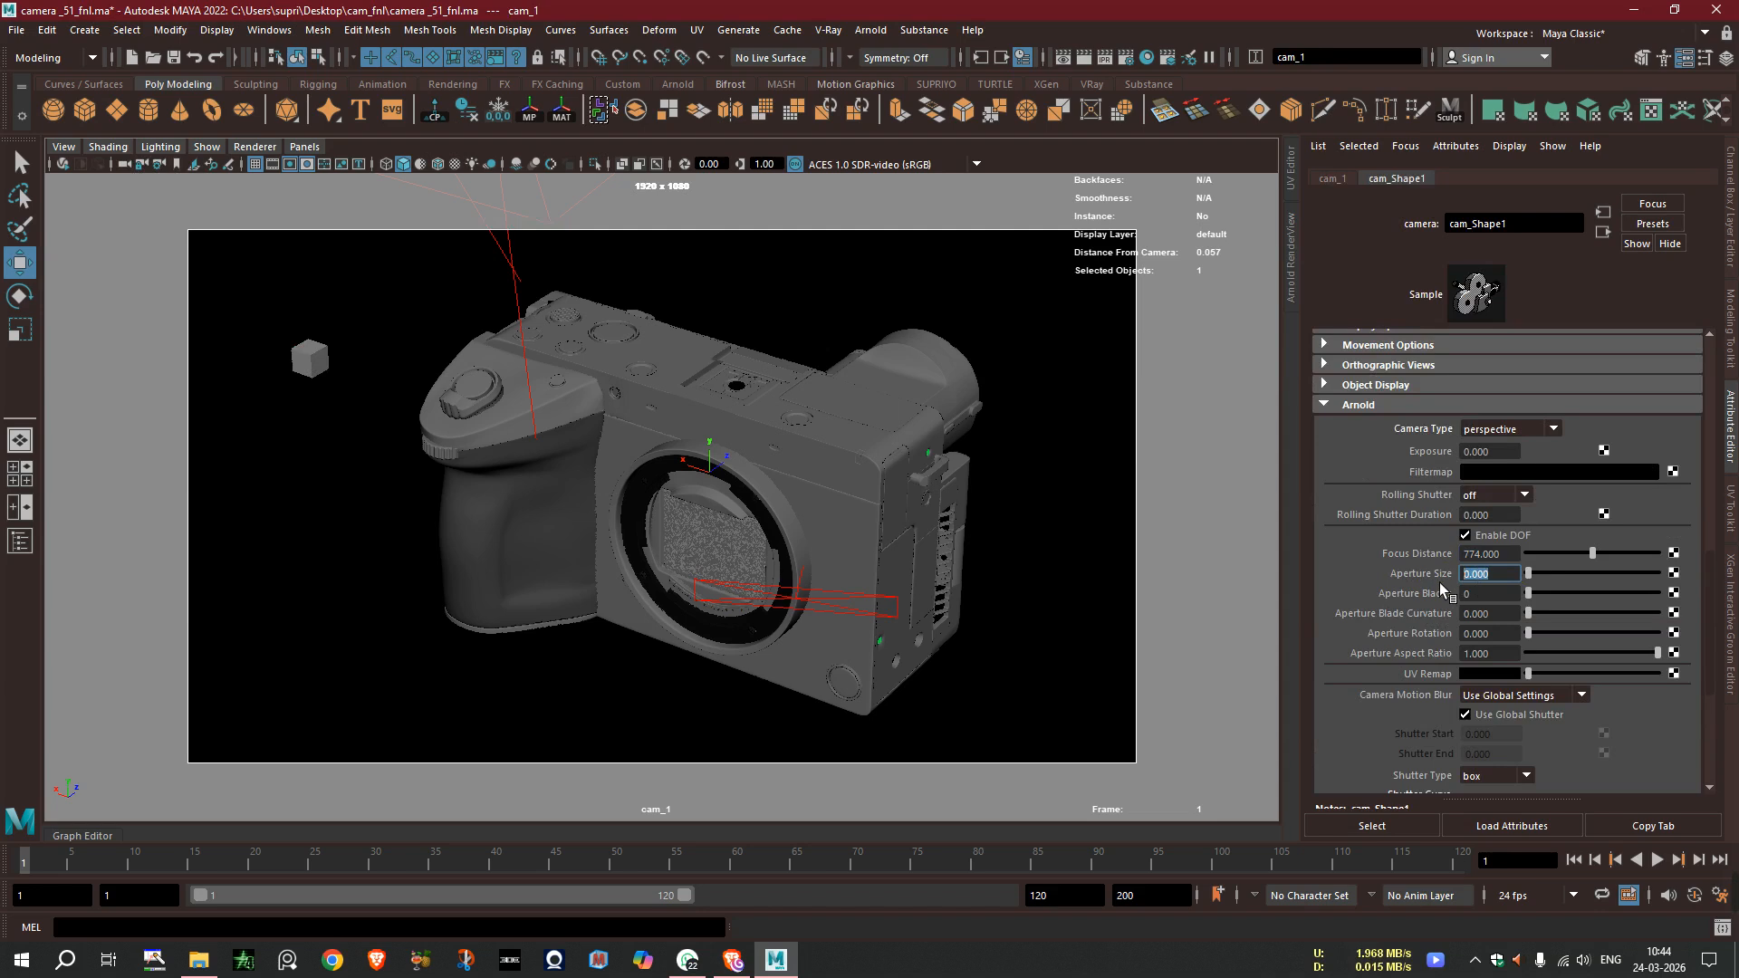
type("0.15")
key("Return")
- Show the cam_1 render in Arnold RenderView and limit it to a crop region around the grip and top controls
left_click(1299, 277)
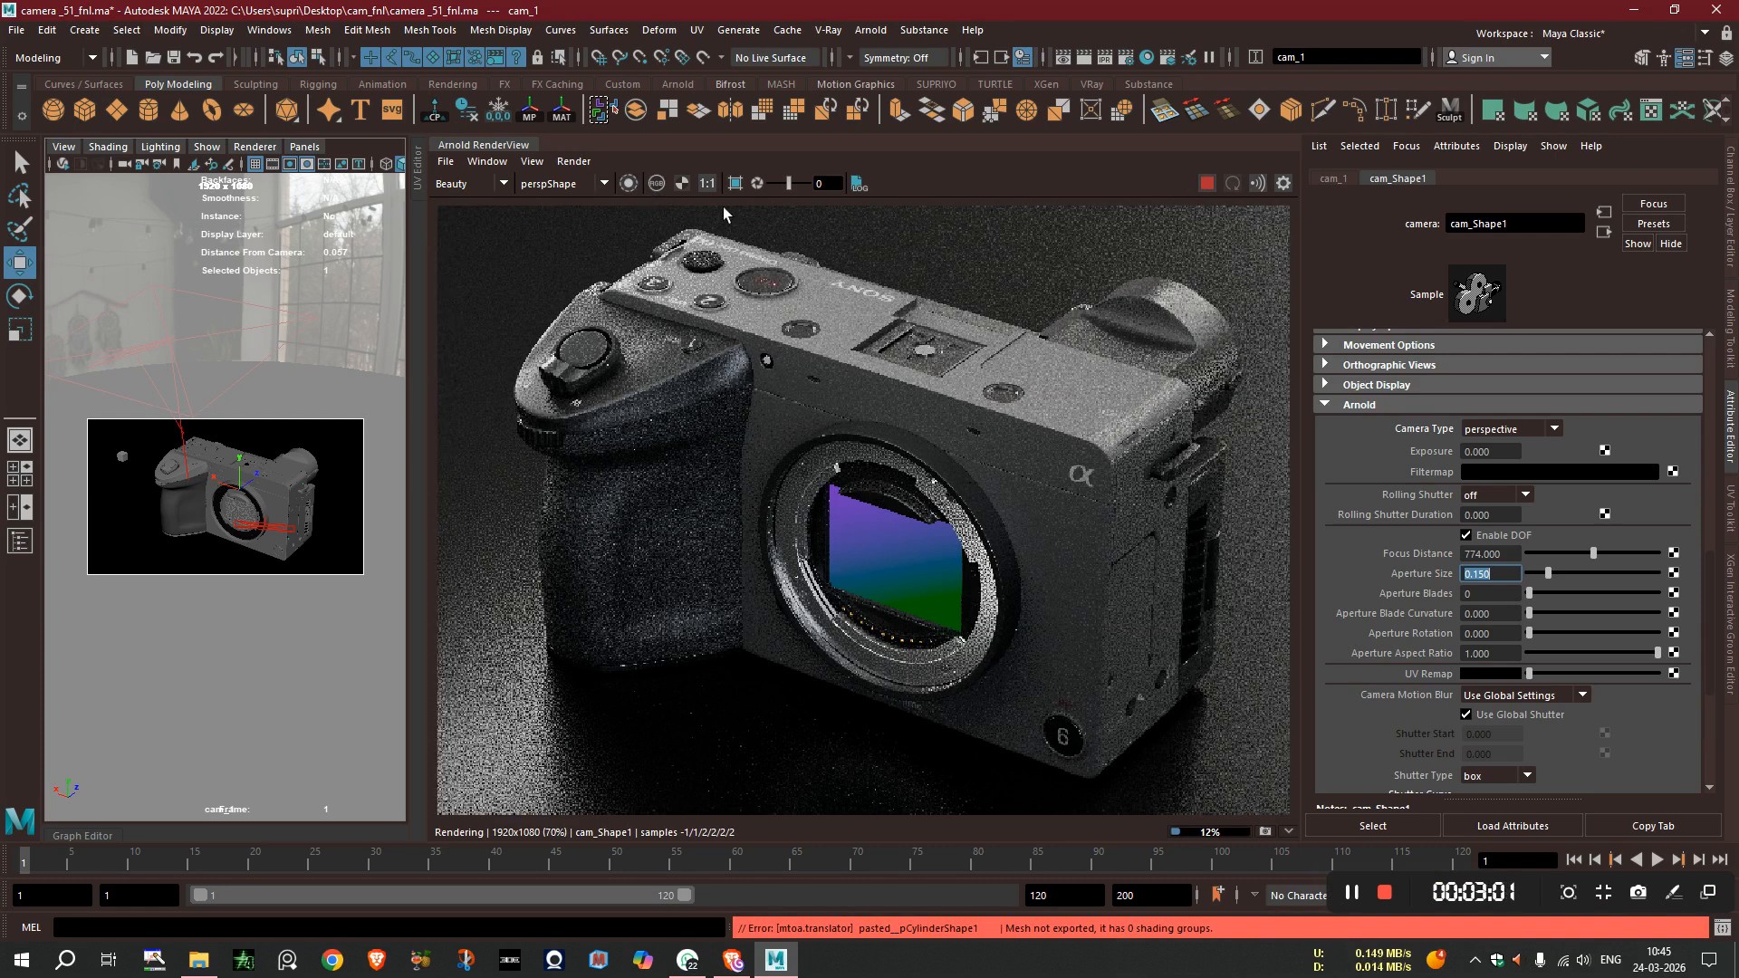
scroll(758, 328, "down", 4)
scroll(752, 328, "up", 3)
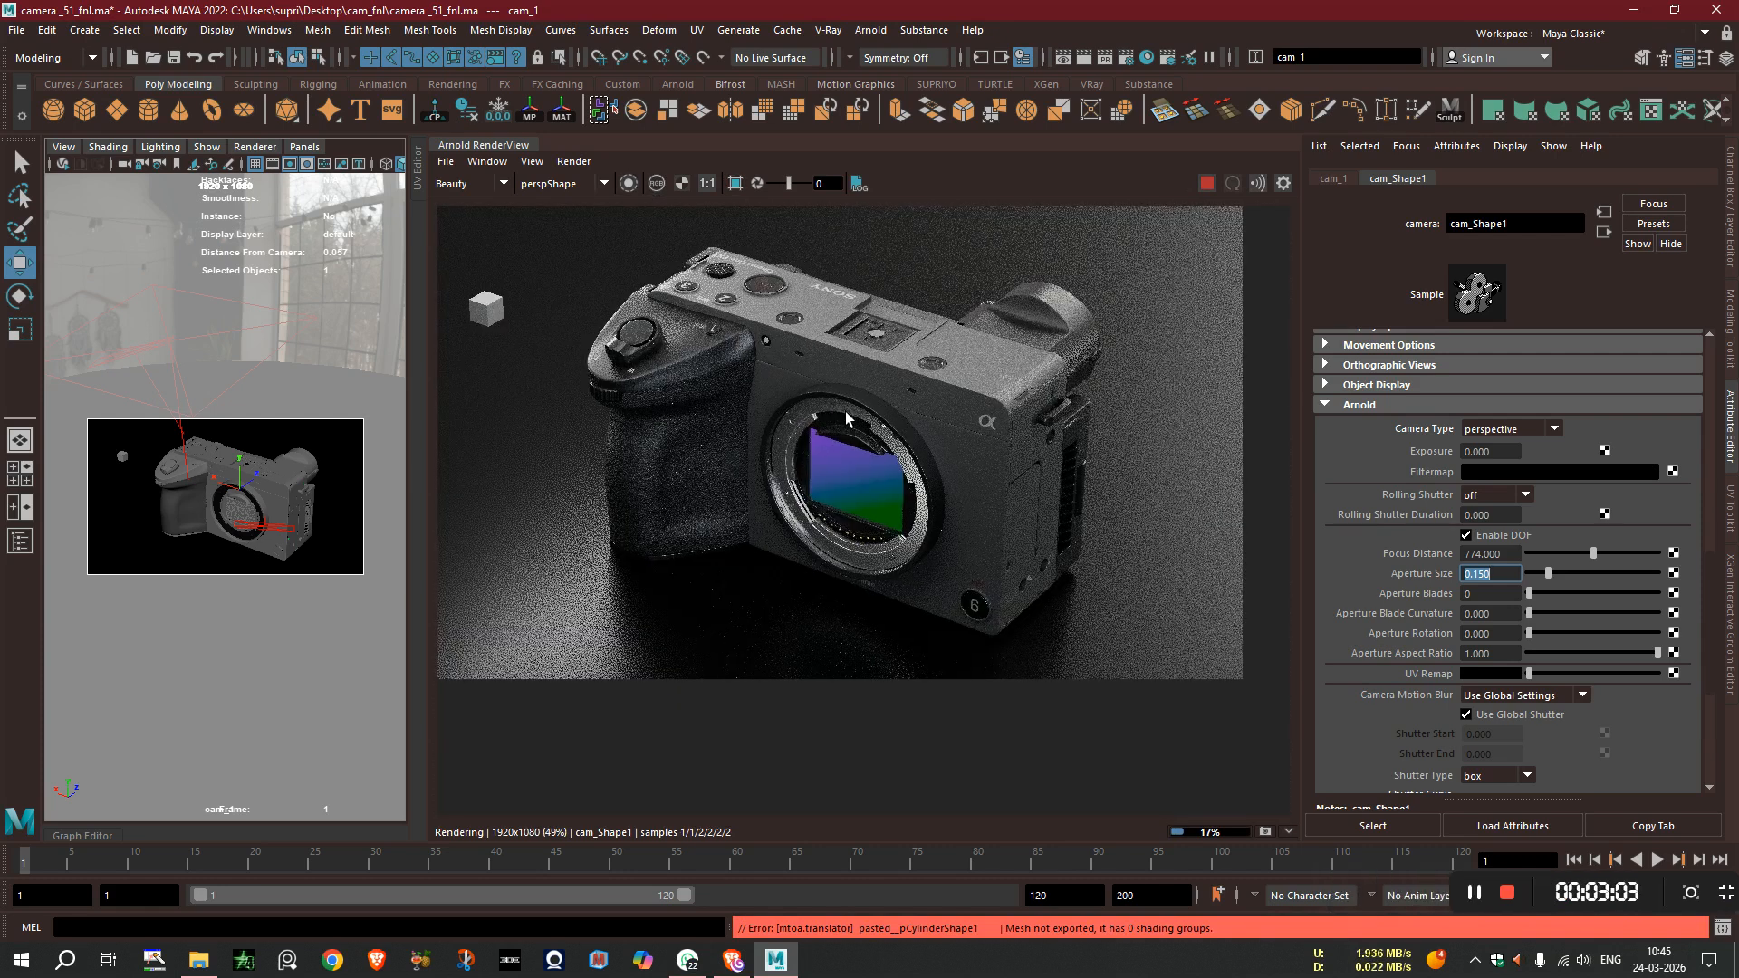
scroll(868, 425, "up", 2)
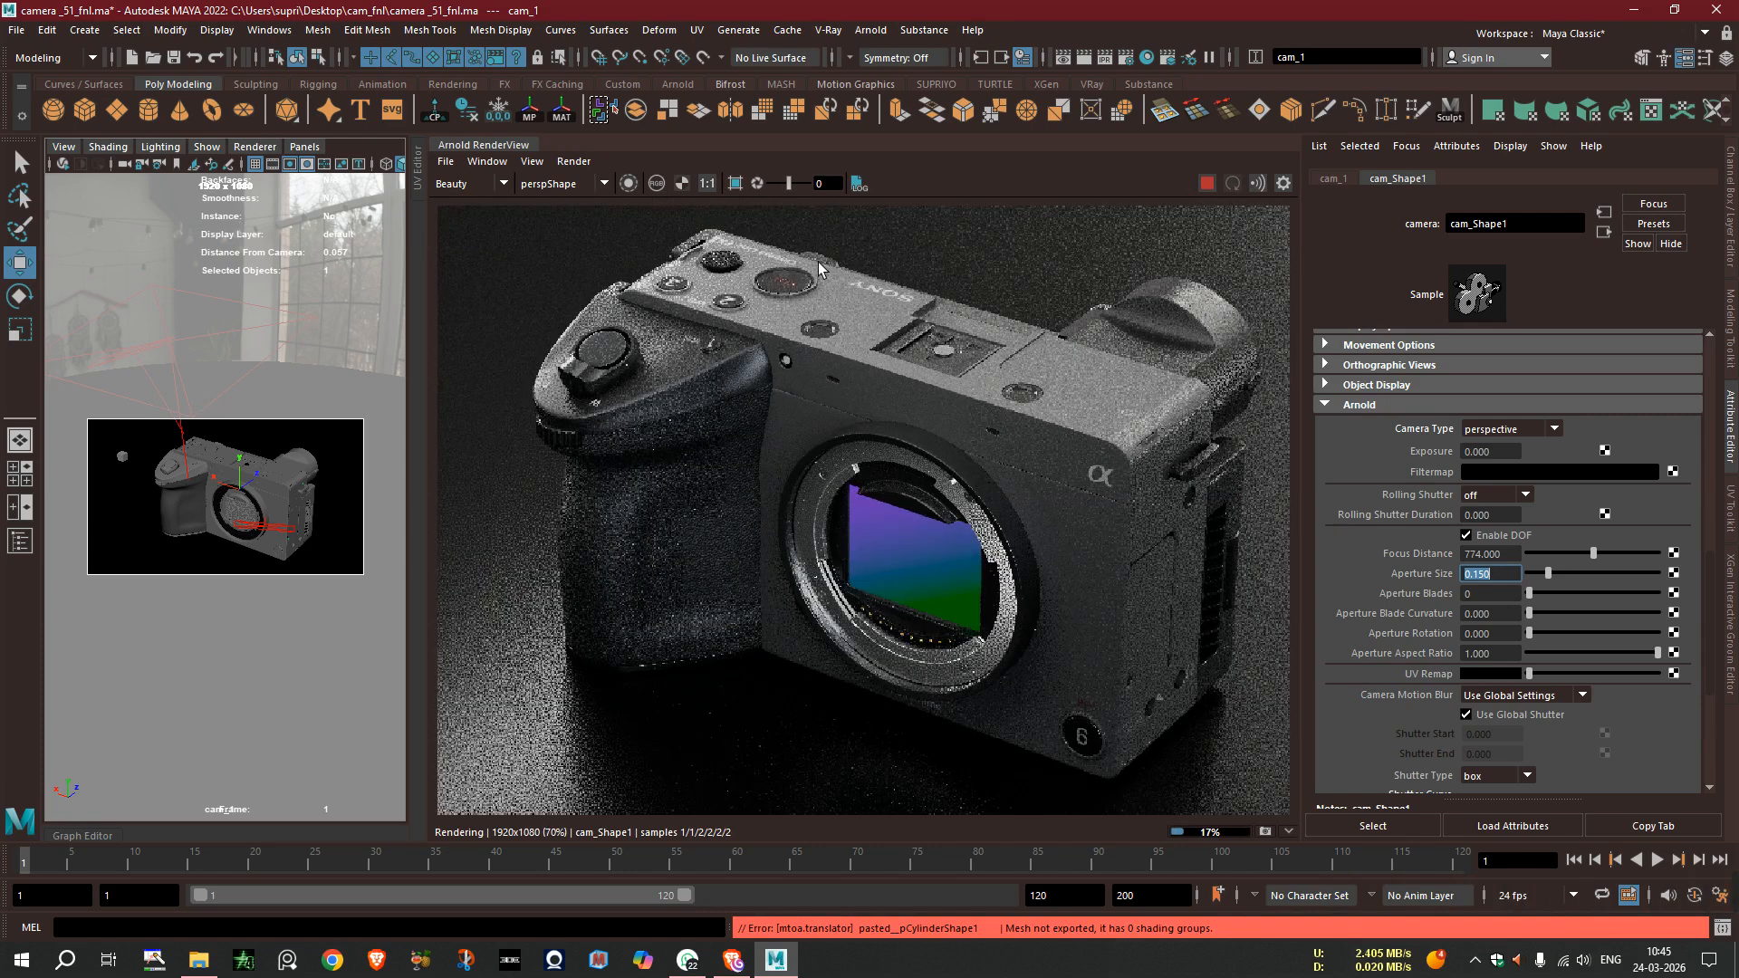
left_click(739, 191)
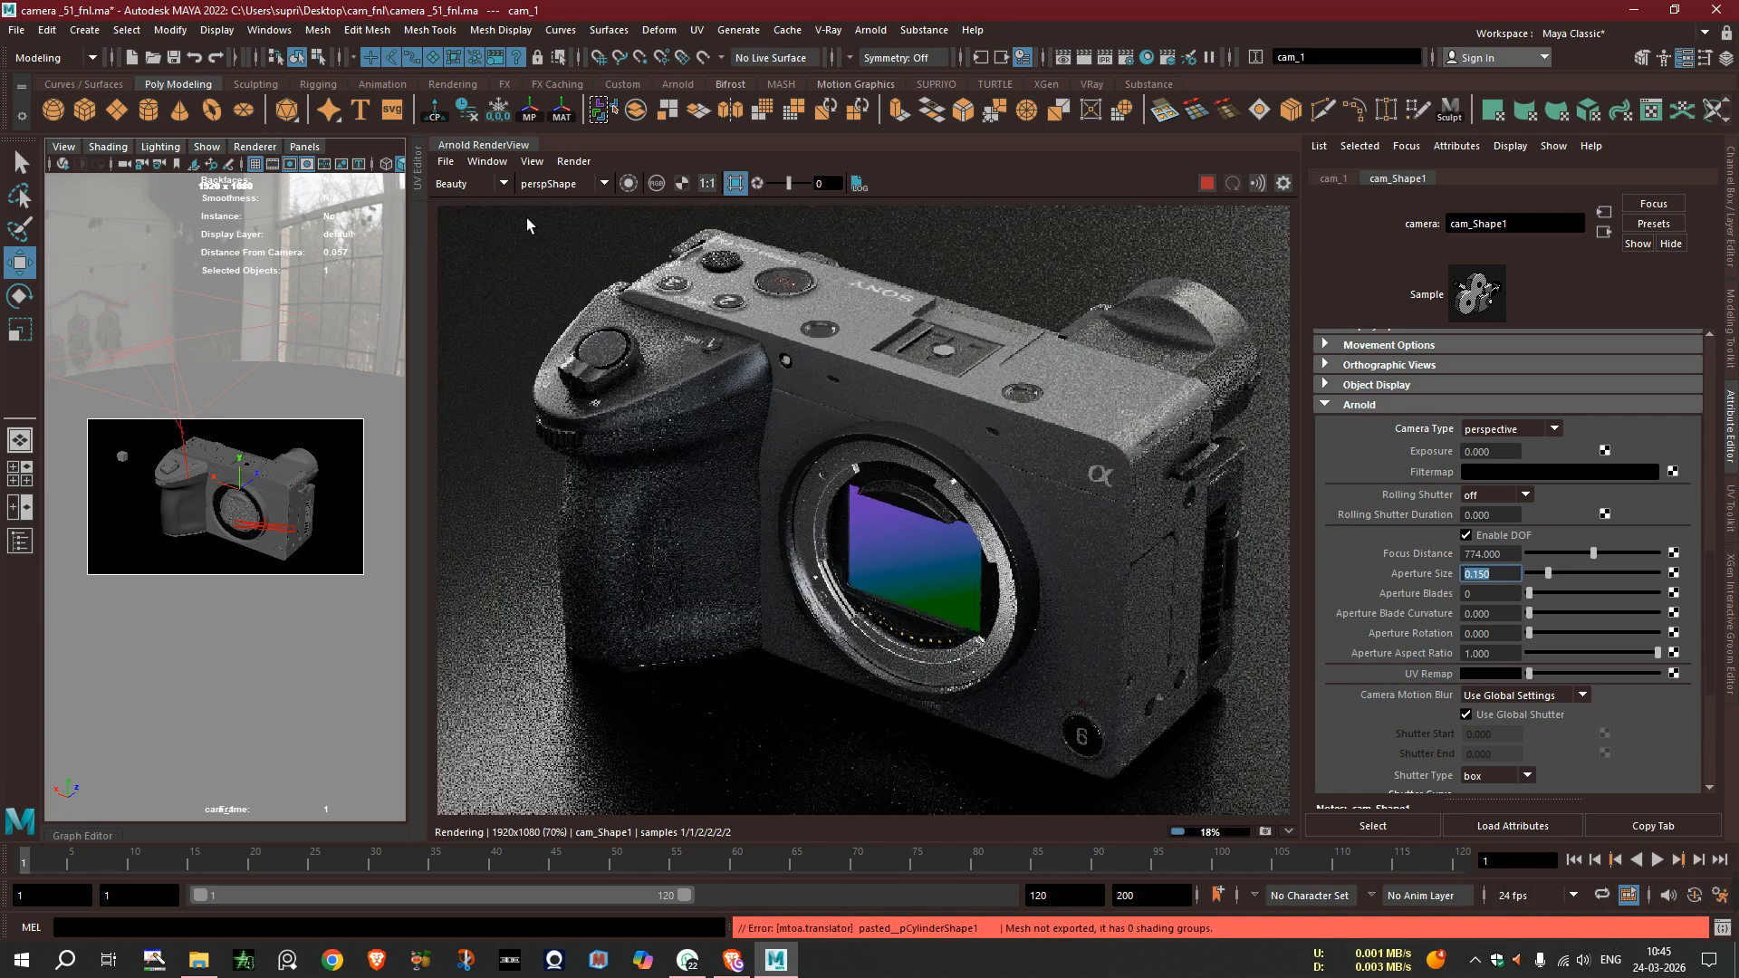
left_click_drag(525, 218, 877, 540)
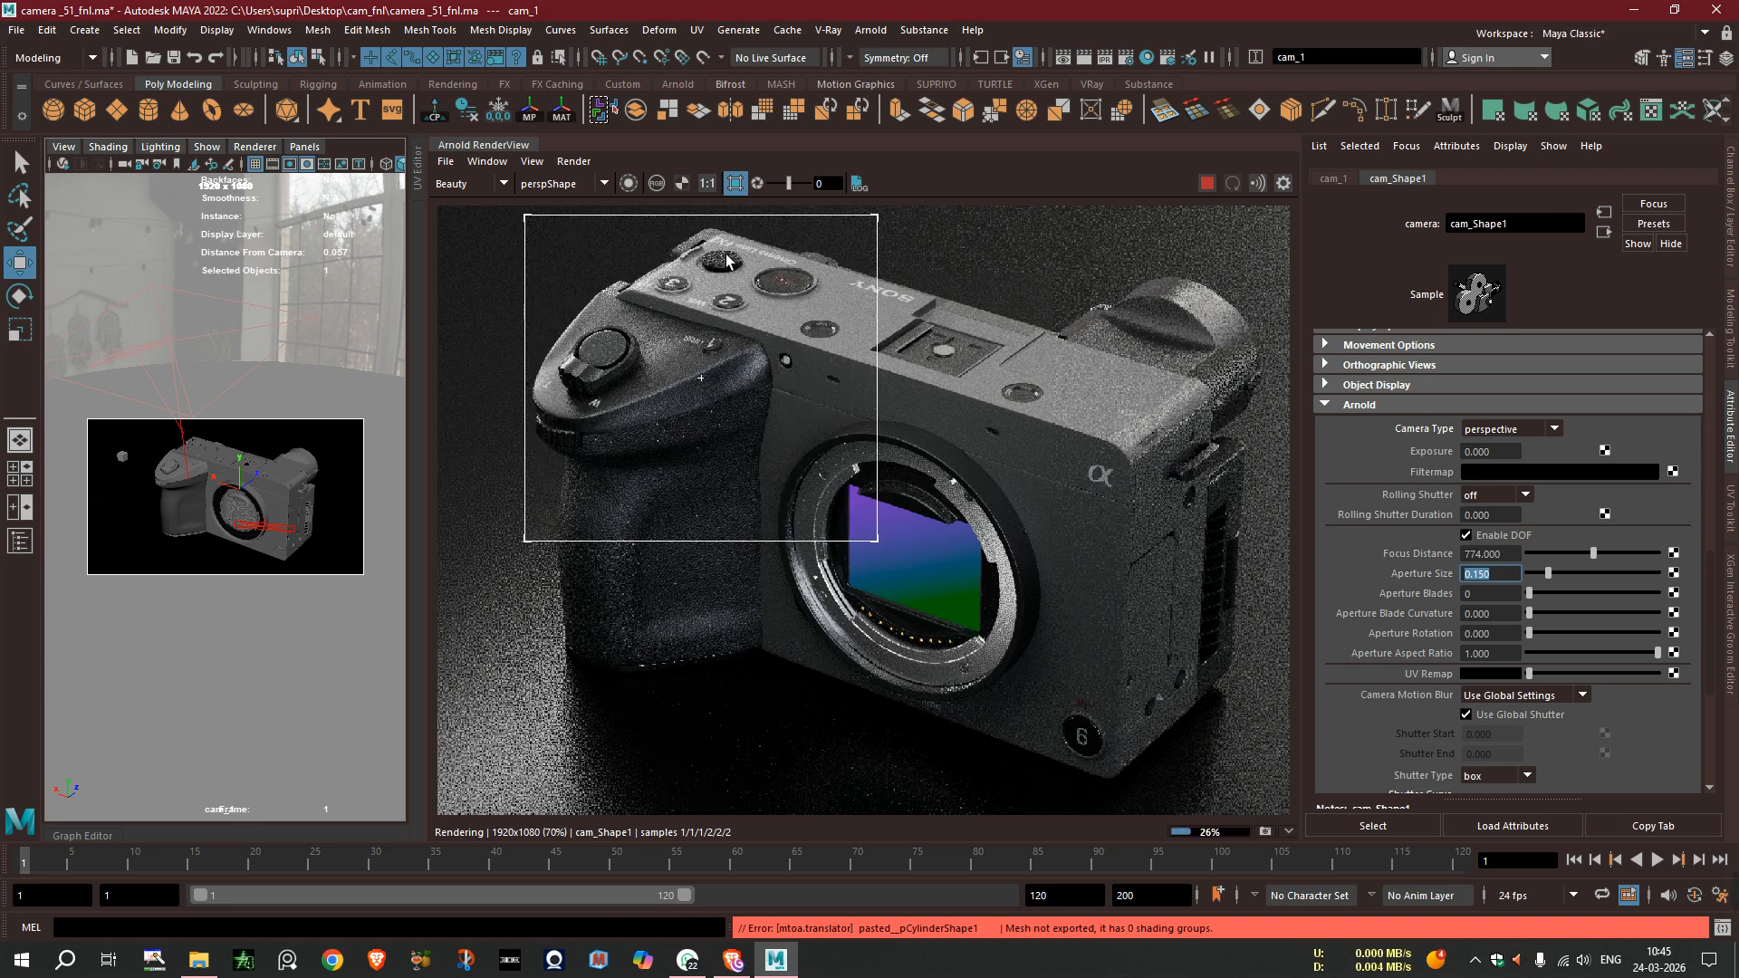
- Raise cam_1's aperture size to 5, trying 0.3 and 0.5 first to compare the blur in the cropped render
scroll(735, 267, "up", 1)
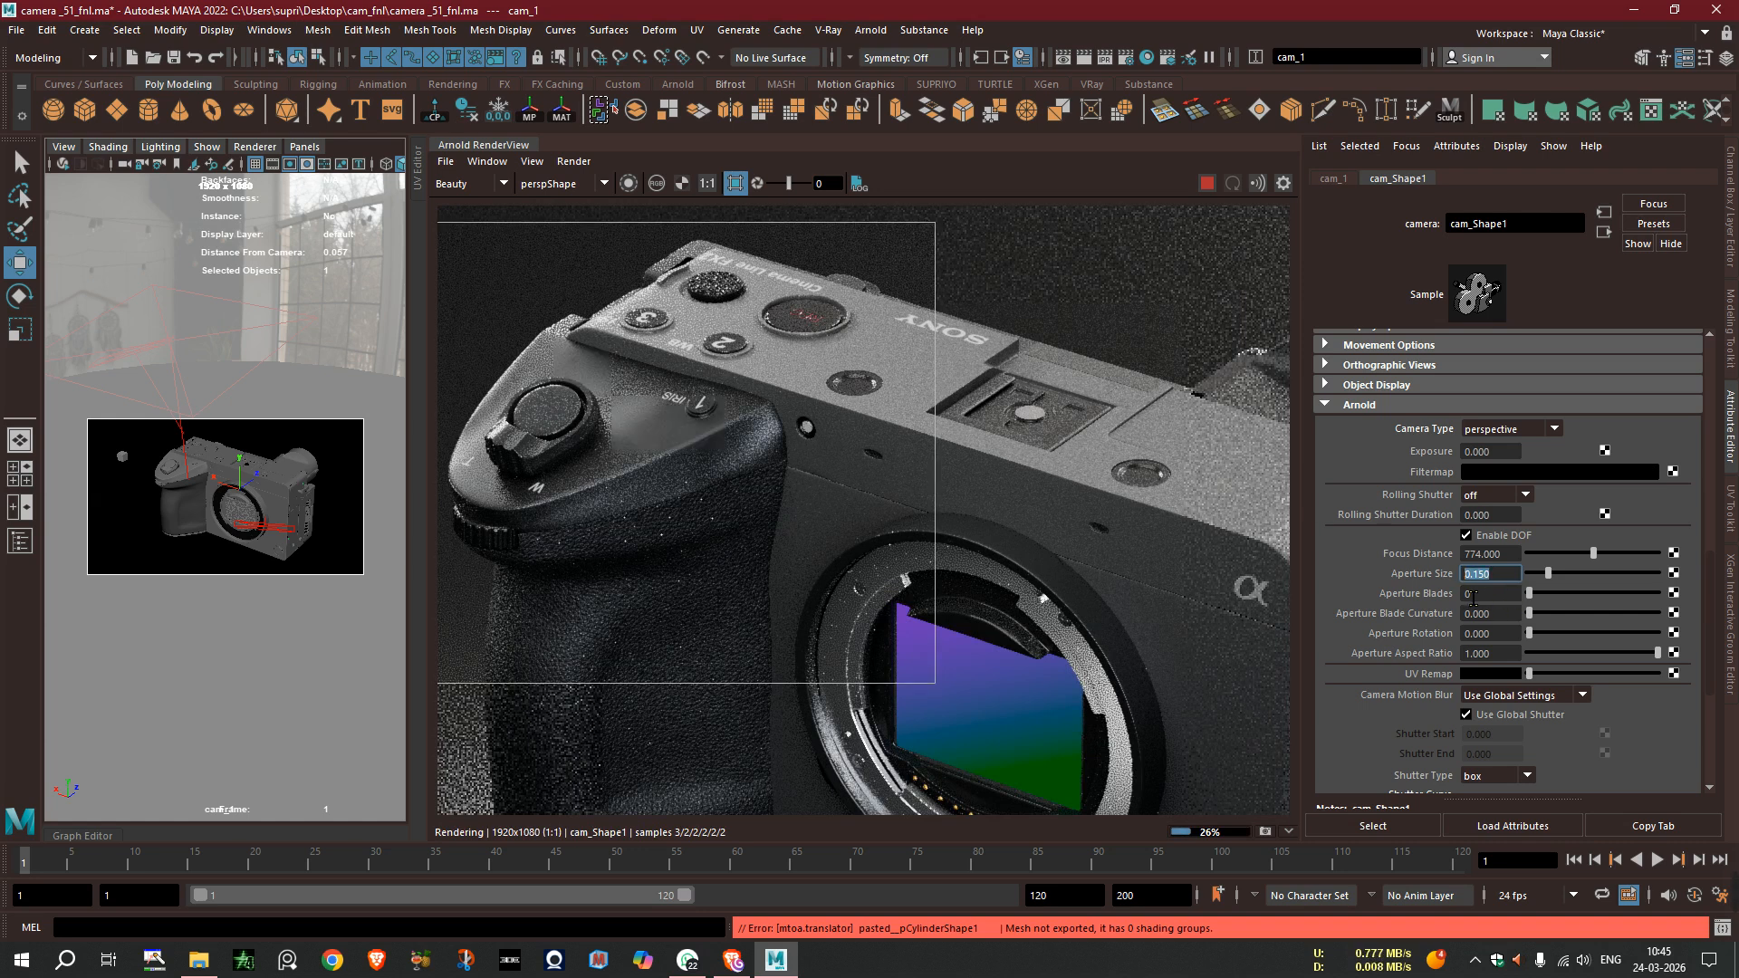
type("0.3")
key("Return")
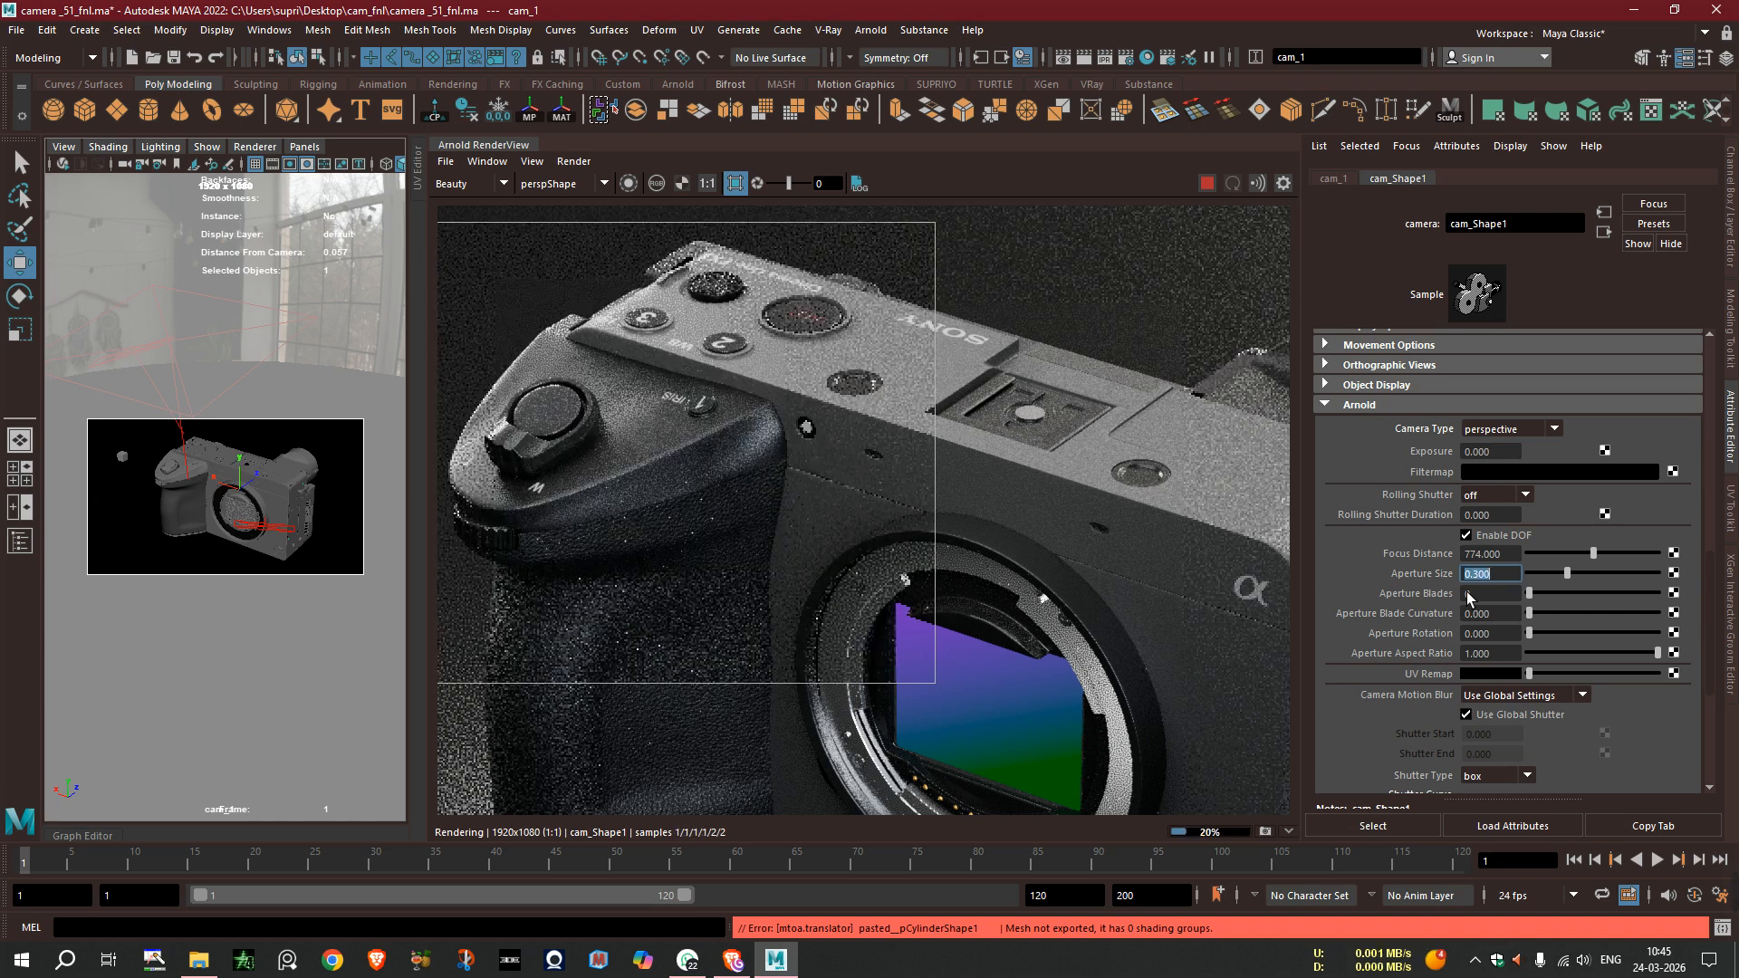
type("0.5")
key("Return")
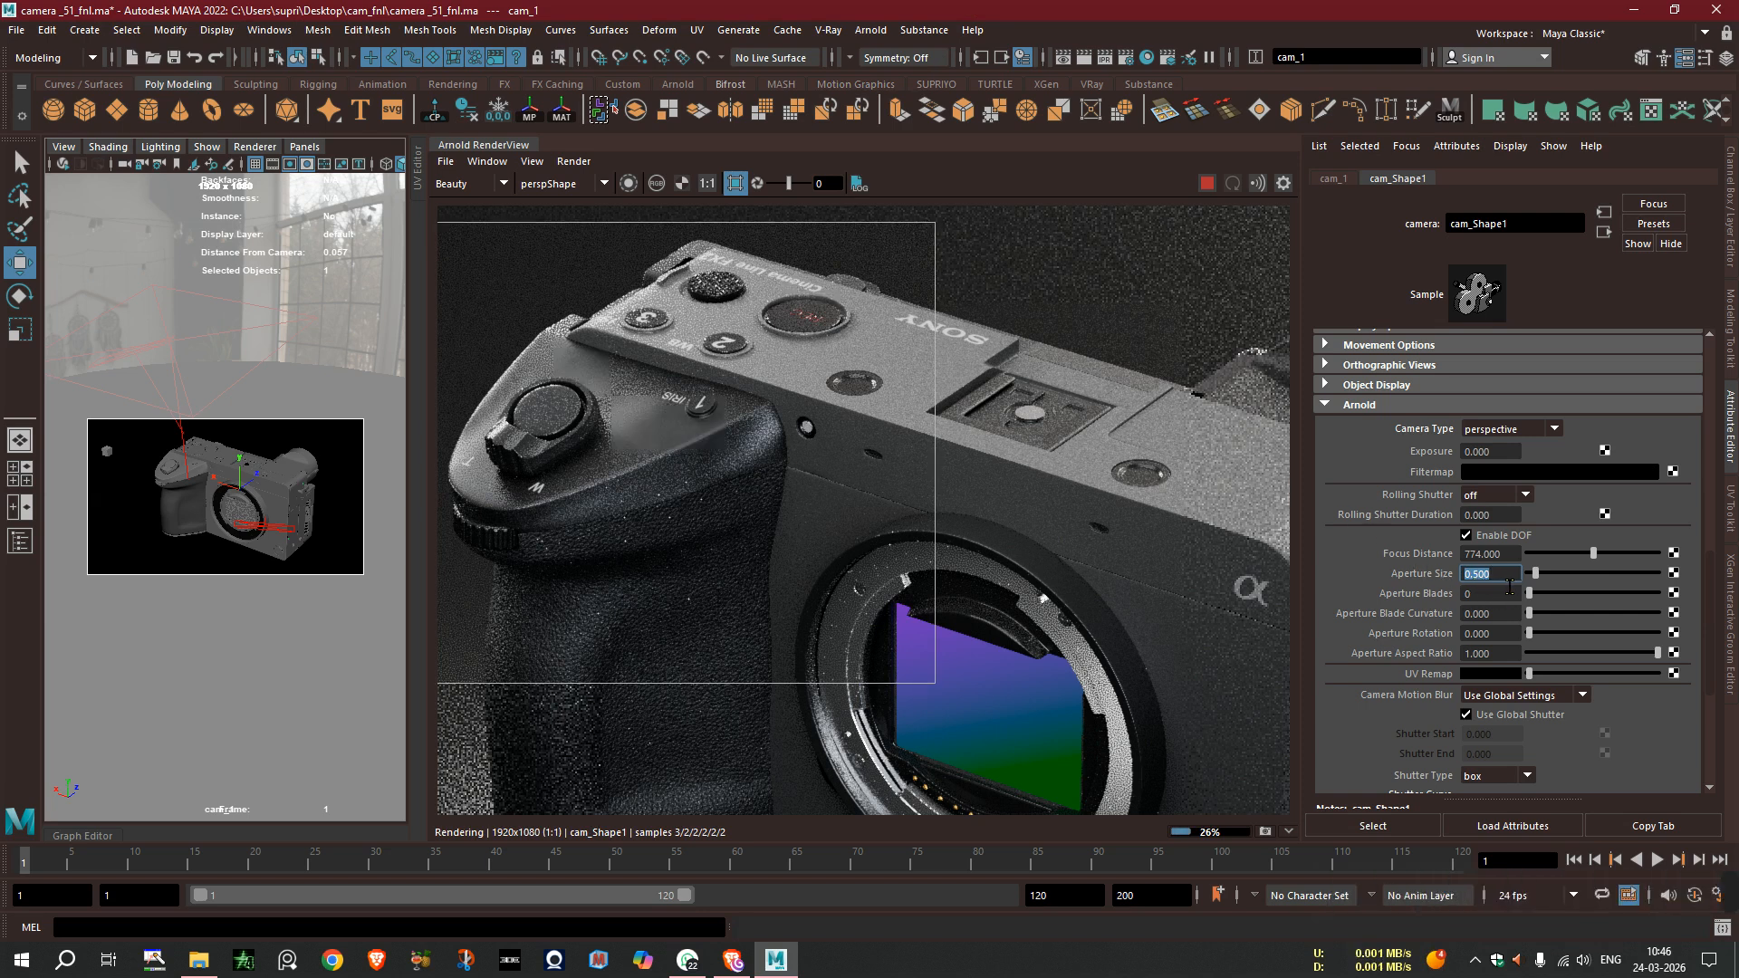
type("5")
key("Return")
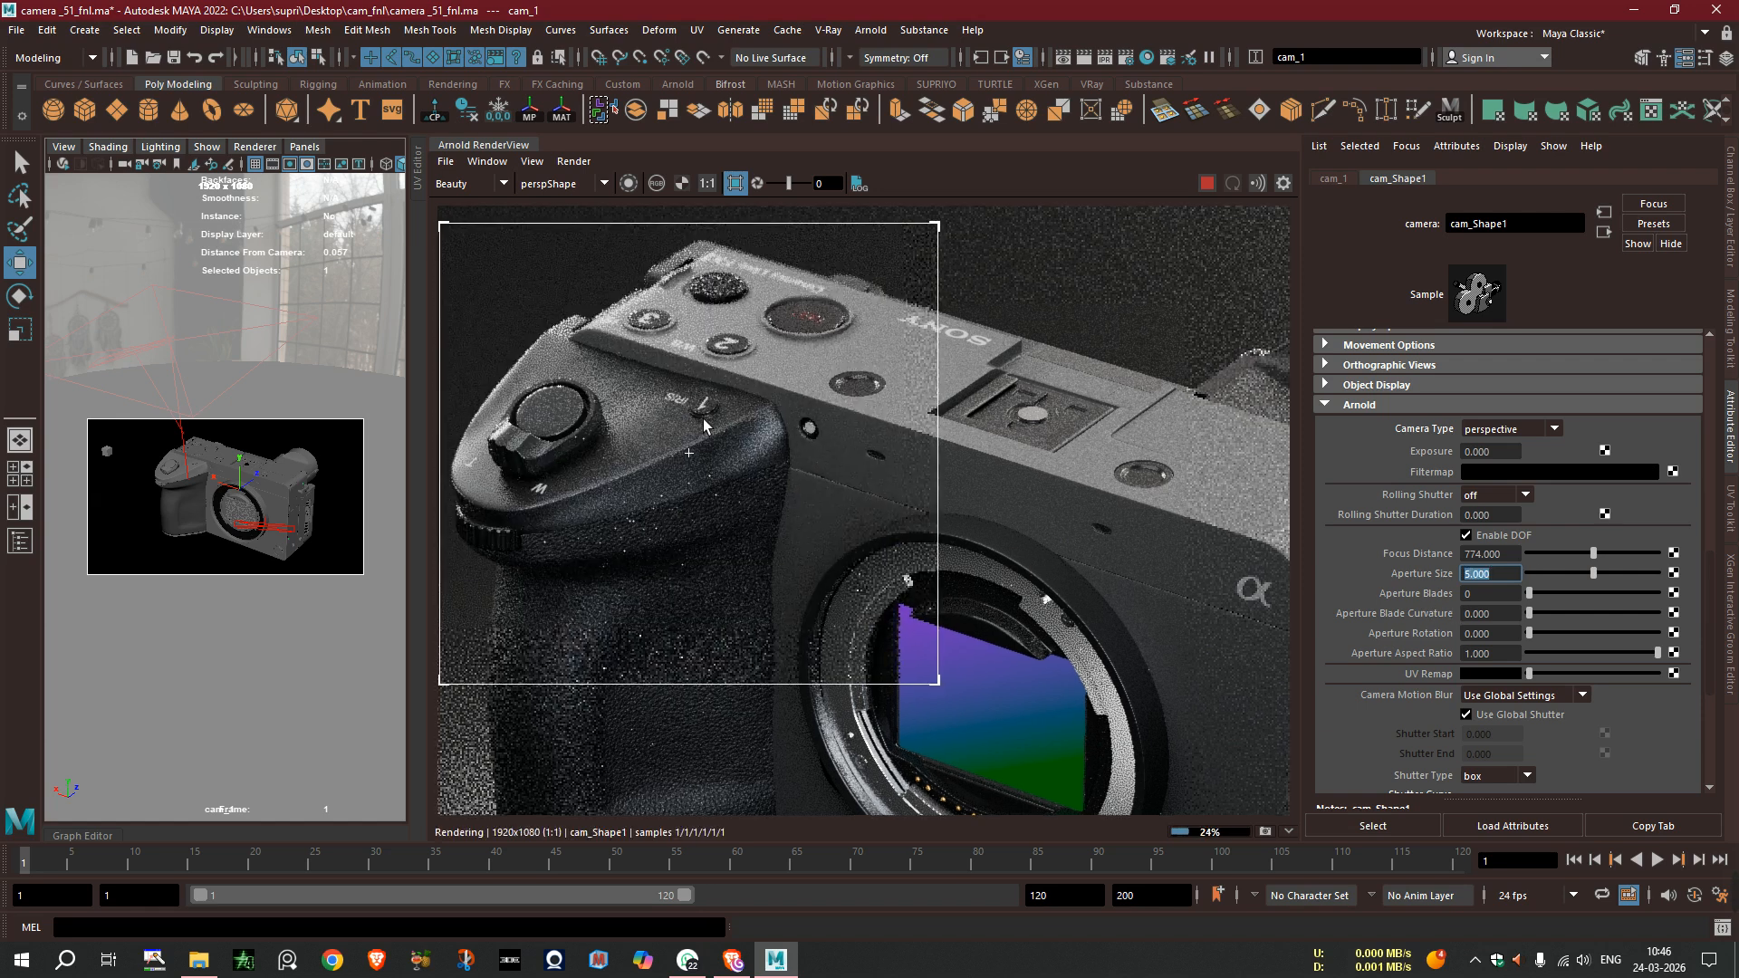
- Examine the depth-of-field blur on the grip dial, numbered buttons and top lettering in the cropped render
middle_click_drag(639, 400, 760, 462)
scroll(779, 448, "up", 2)
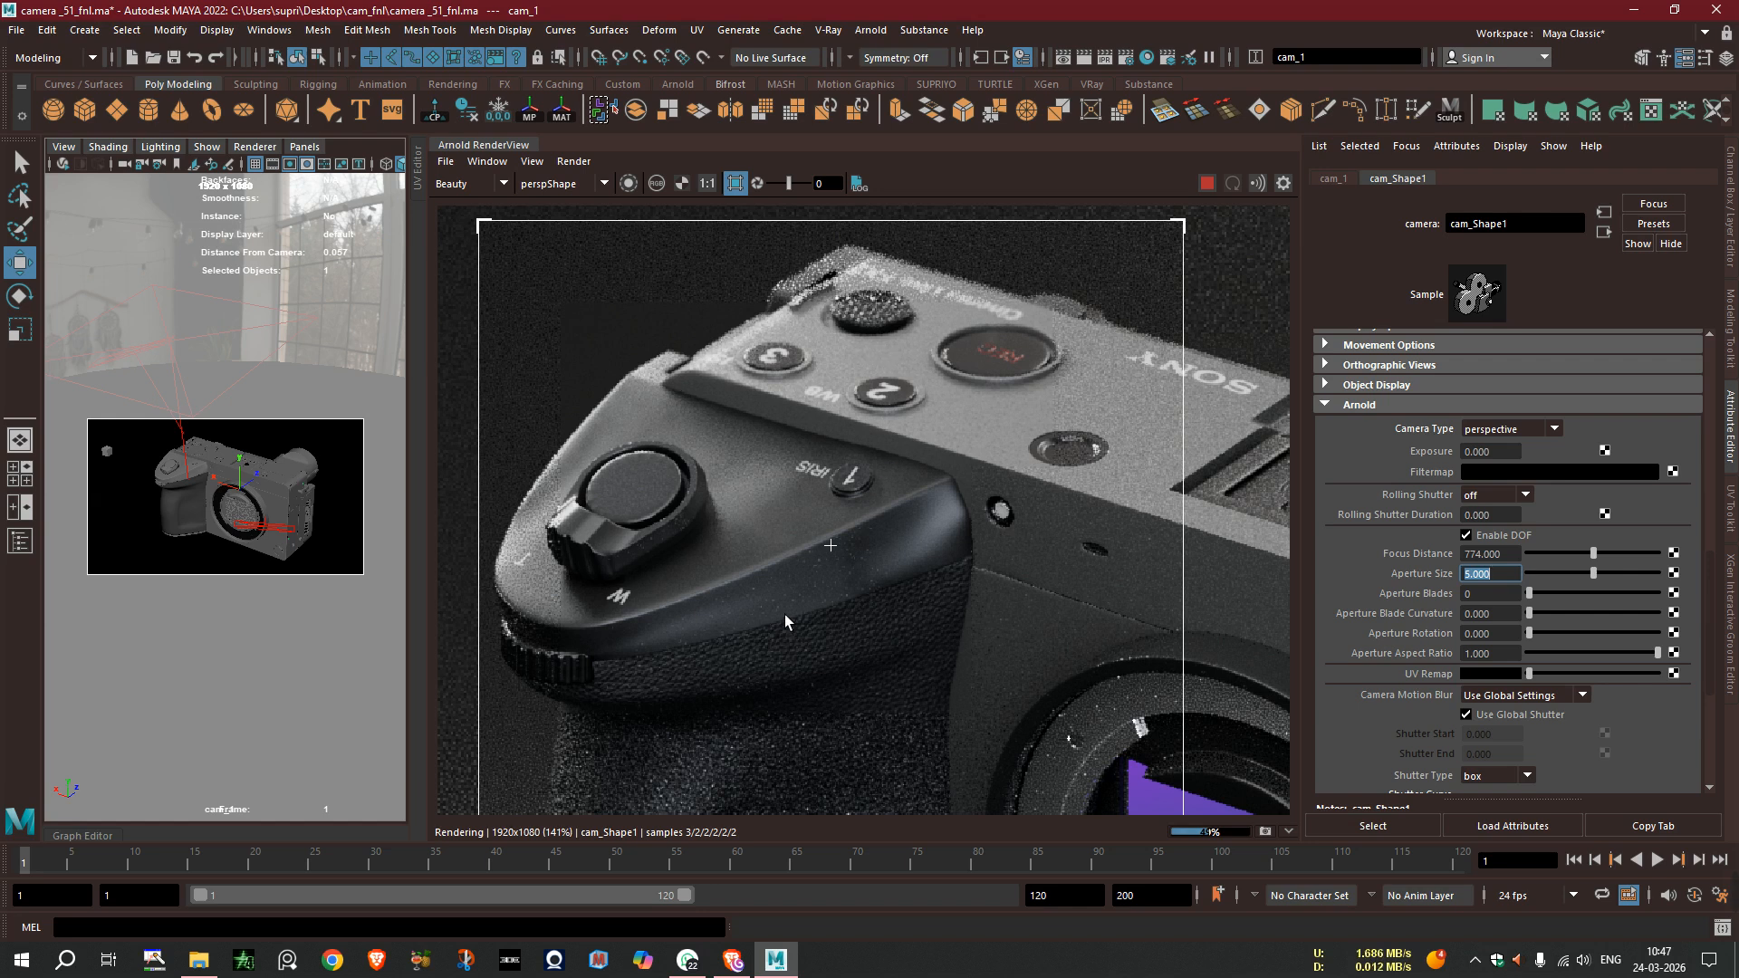
left_click(709, 186)
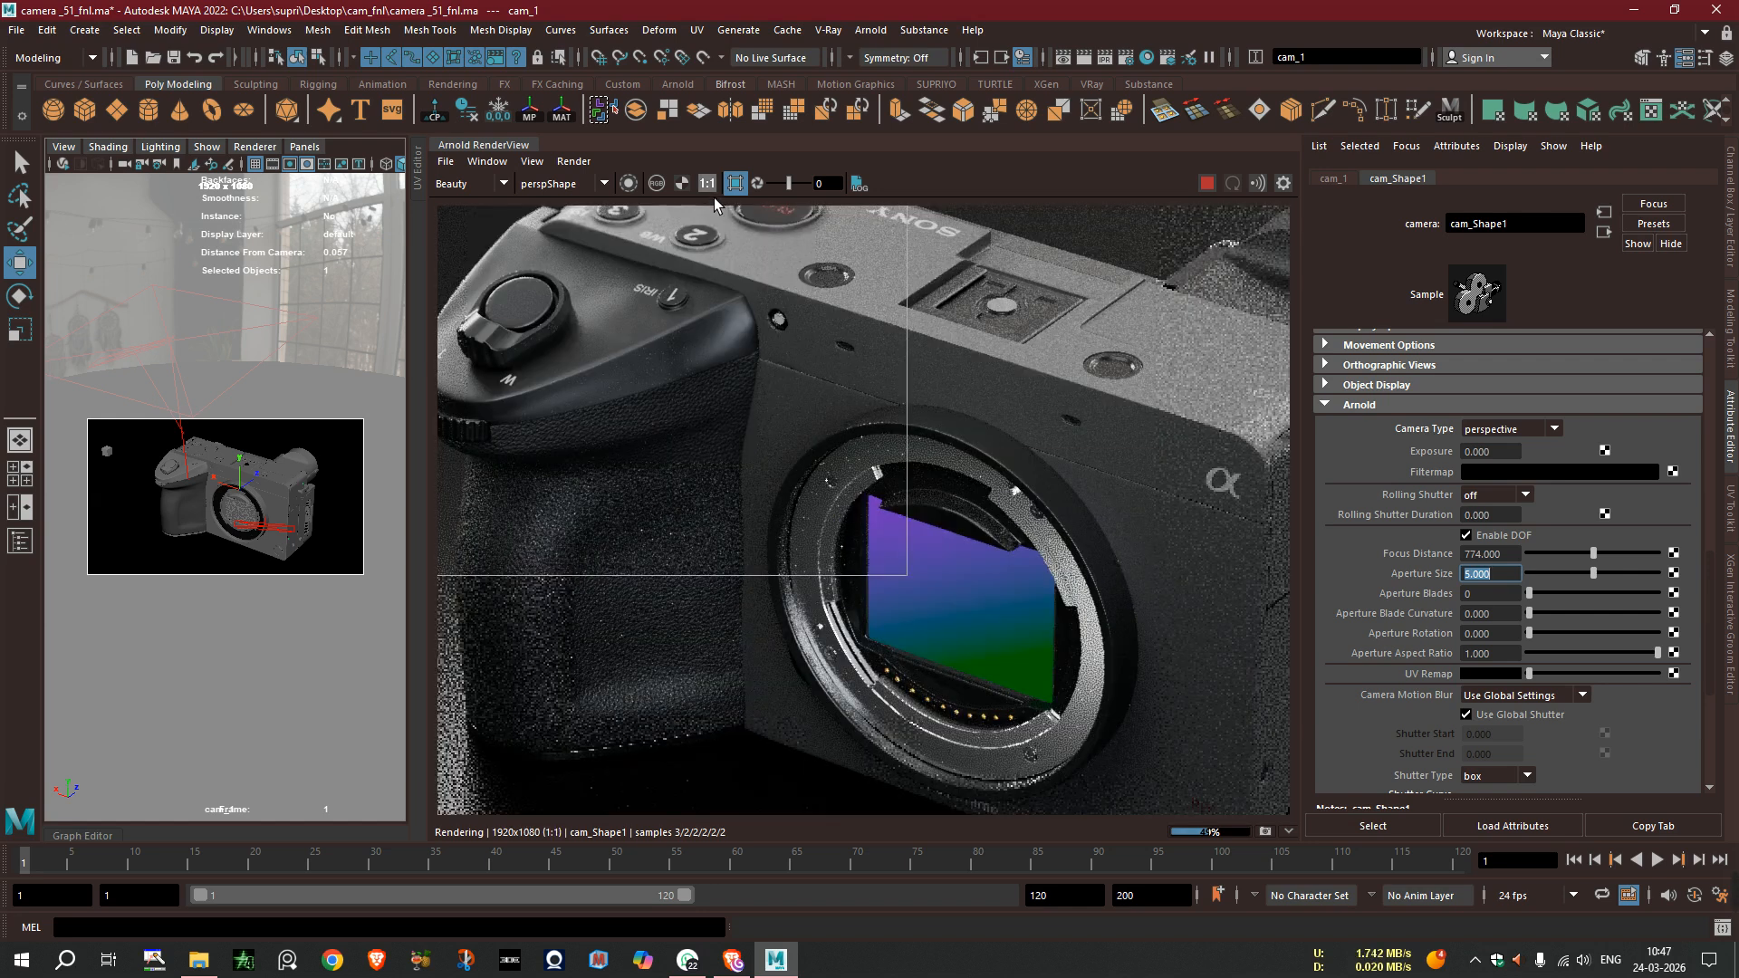
middle_click_drag(709, 257, 925, 405)
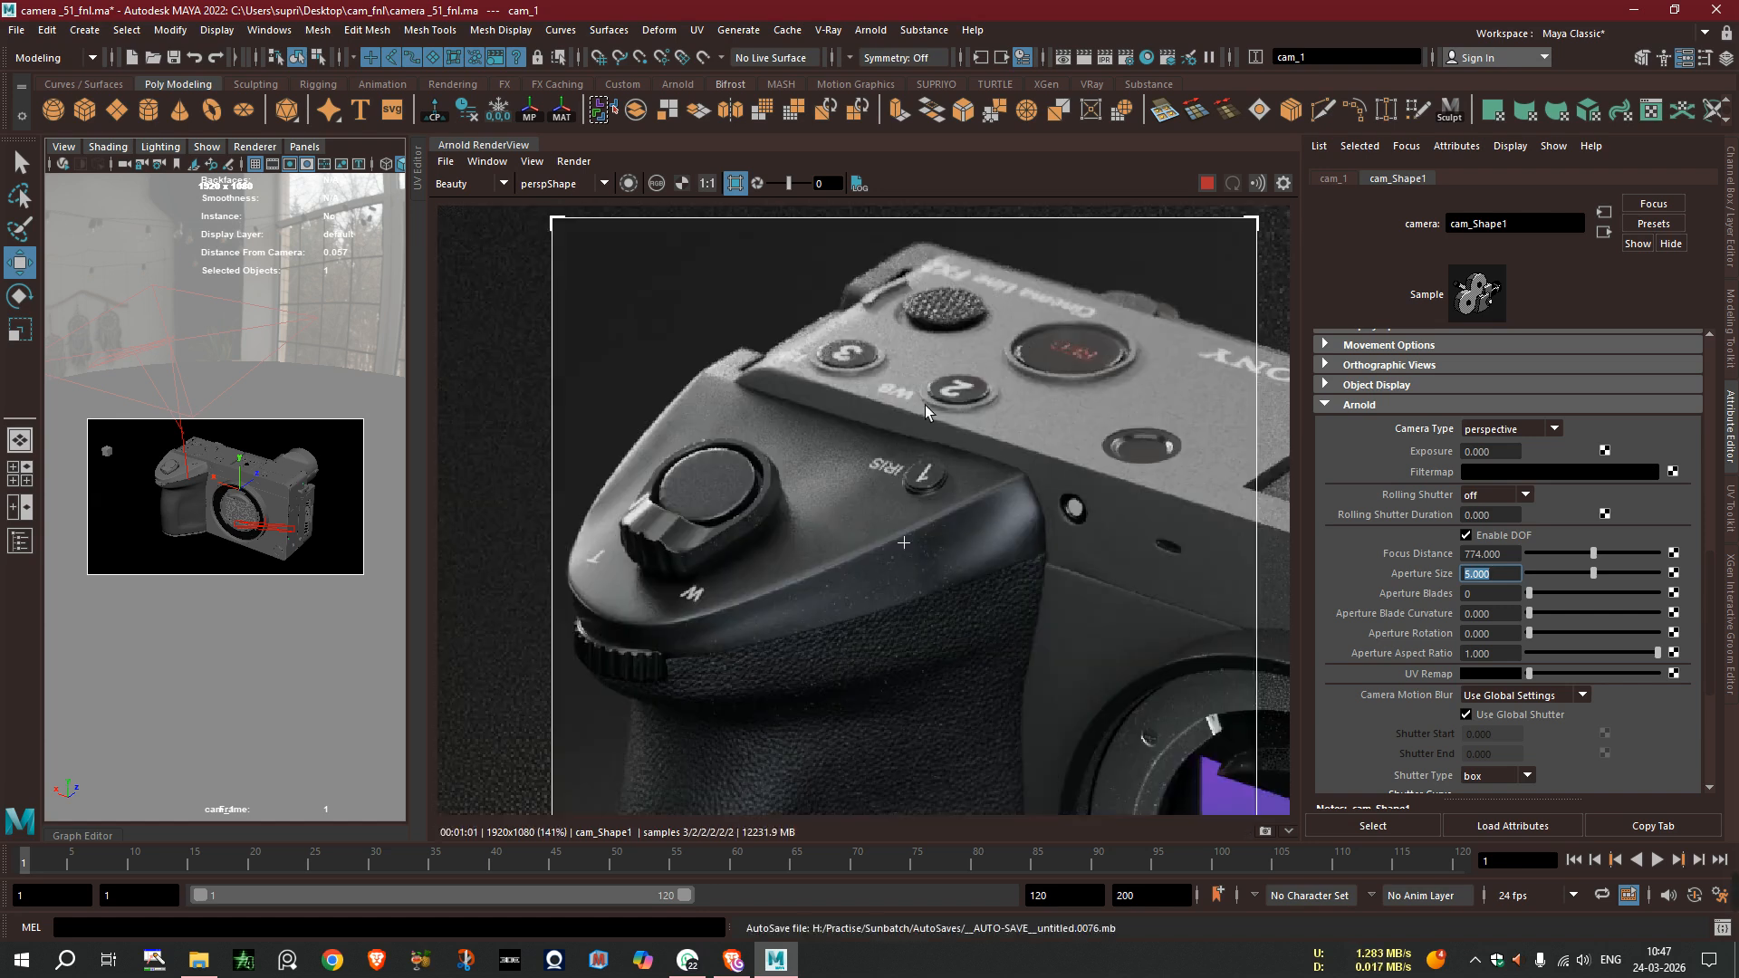
scroll(926, 405, "down", 2)
scroll(925, 405, "up", 3)
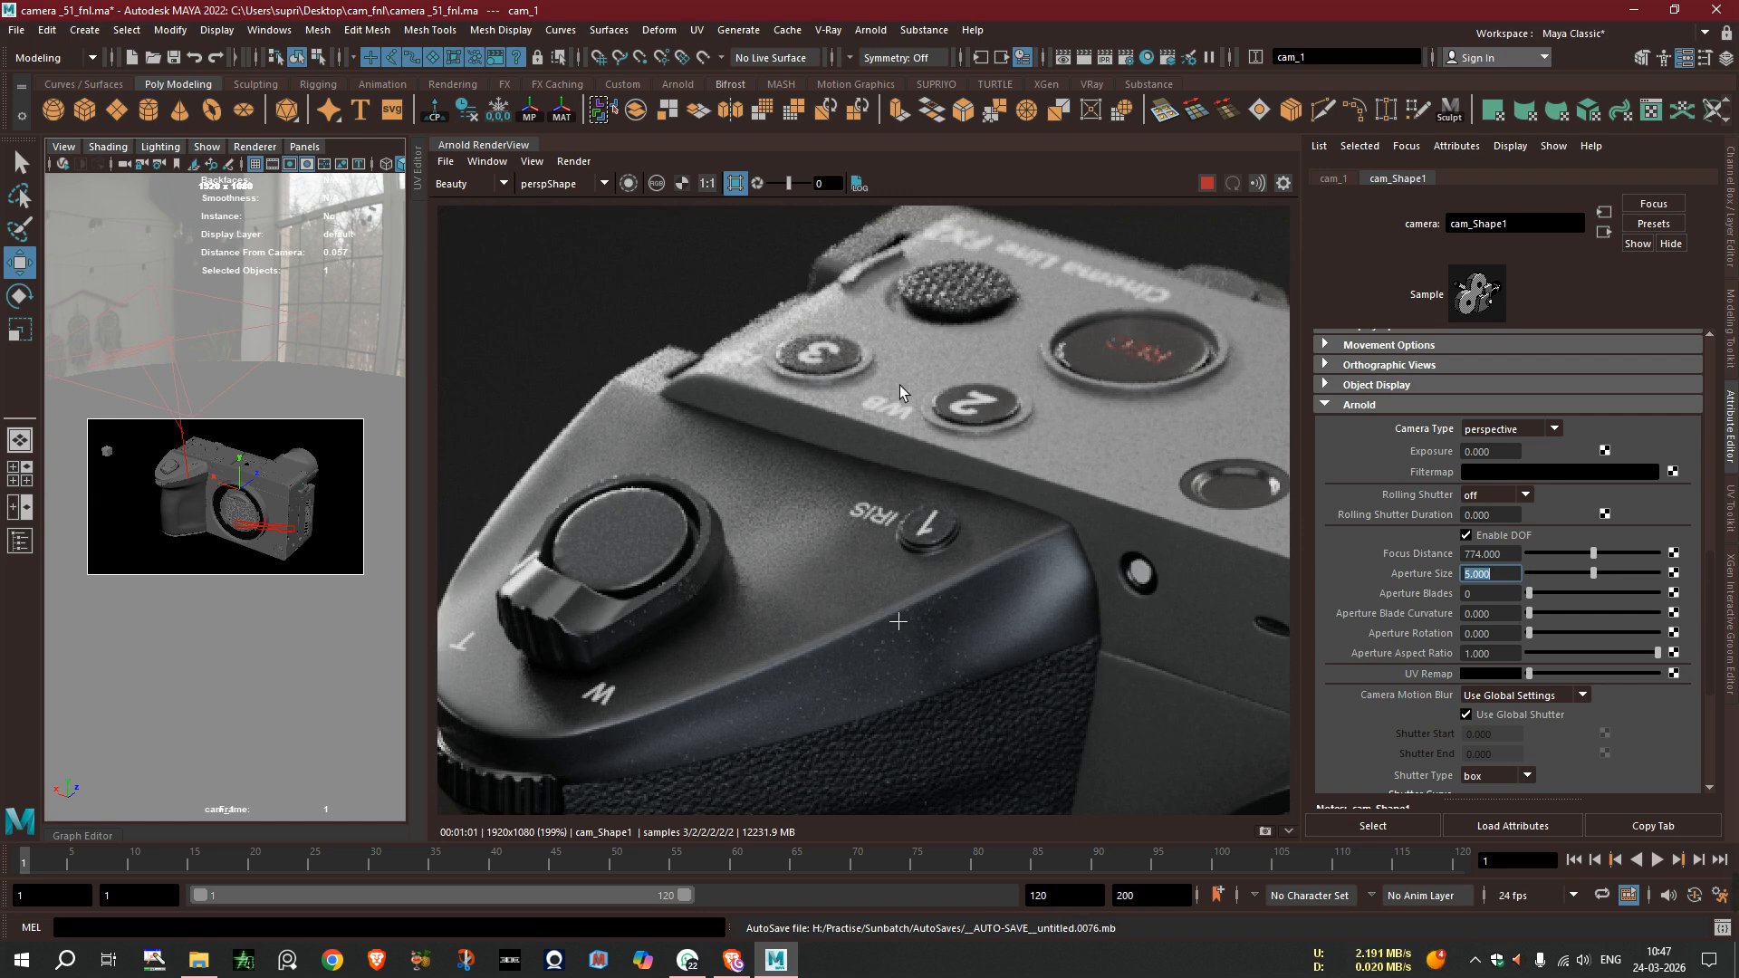
middle_click_drag(988, 249, 942, 313)
scroll(944, 302, "down", 3)
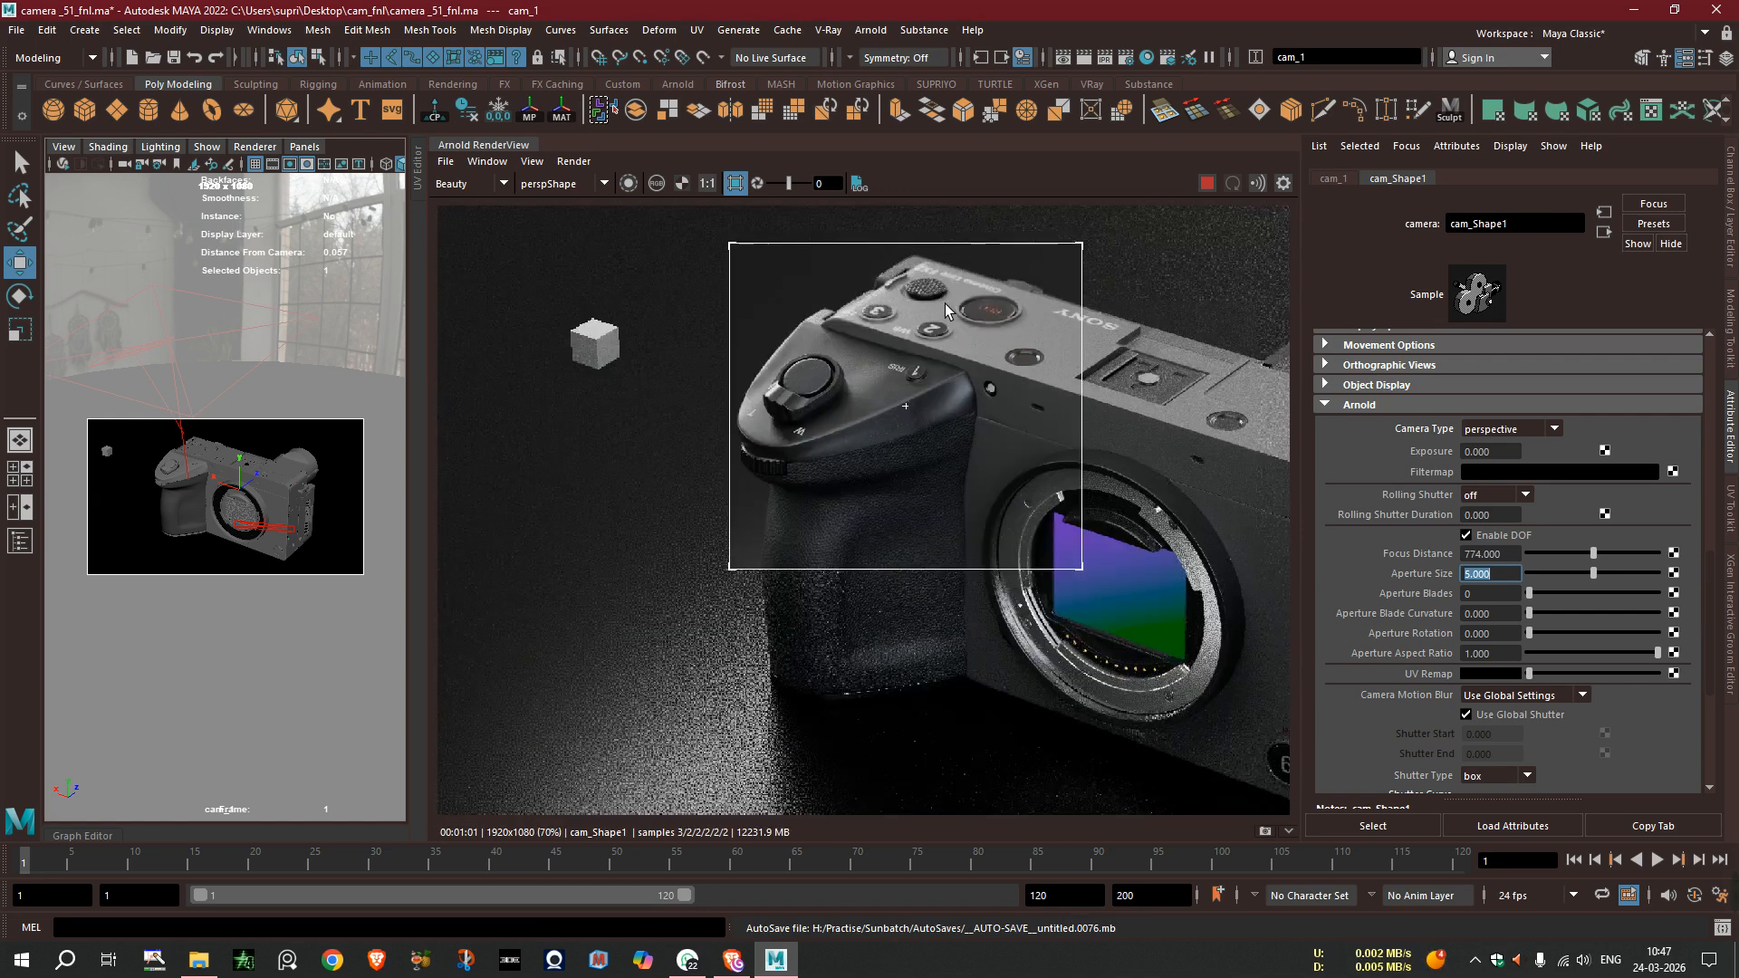
scroll(945, 308, "down", 1)
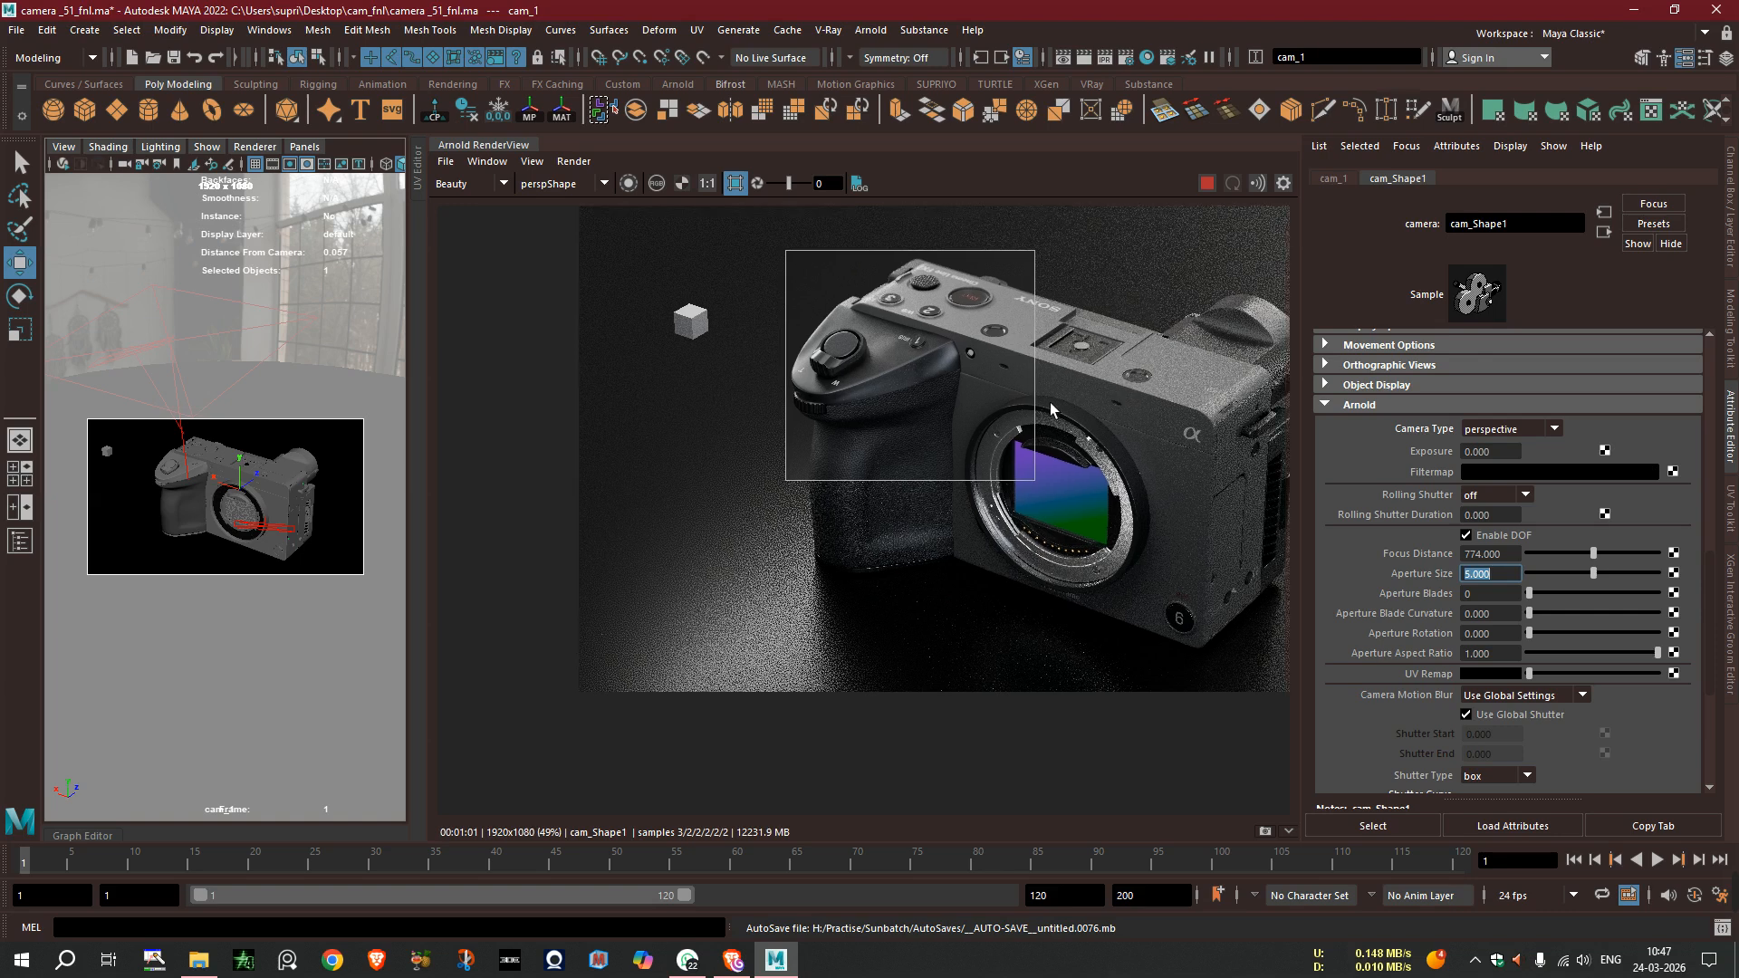
- Redraw the render's crop region around the alpha logo and rear eyepiece, check the blur there, and stop the render
middle_click_drag(1112, 395, 907, 439)
left_click_drag(867, 306, 1114, 577)
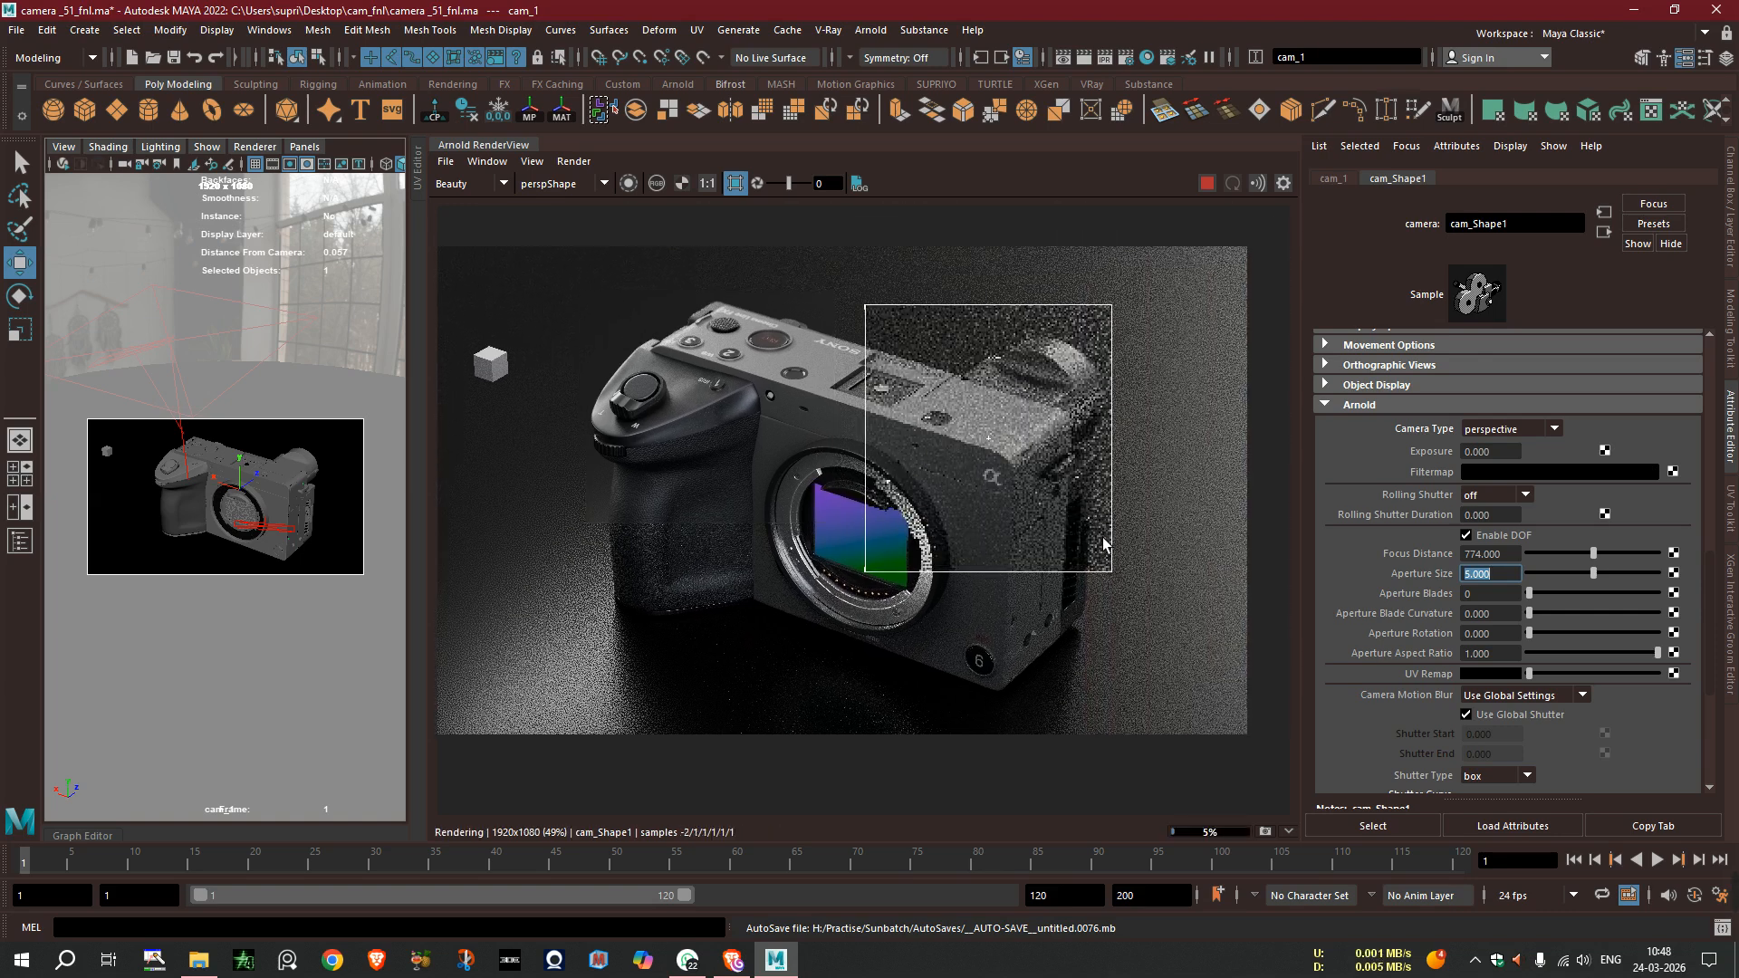
scroll(1069, 426, "up", 2)
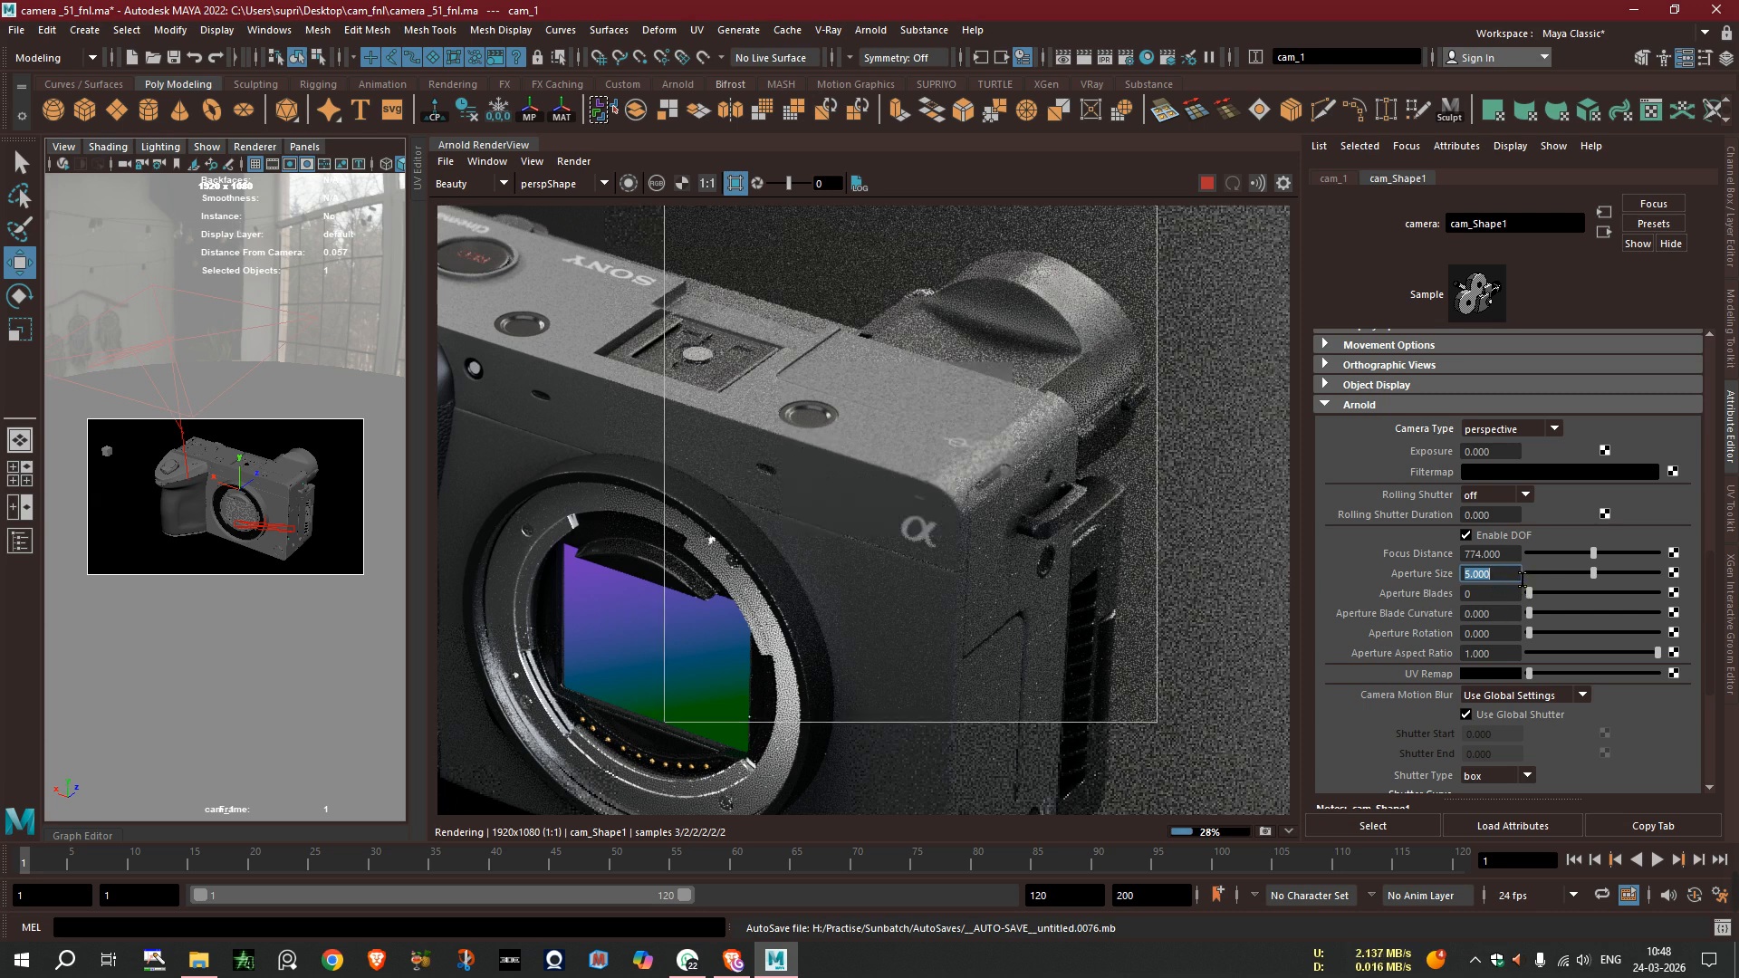
left_click_drag(1515, 557, 1458, 573)
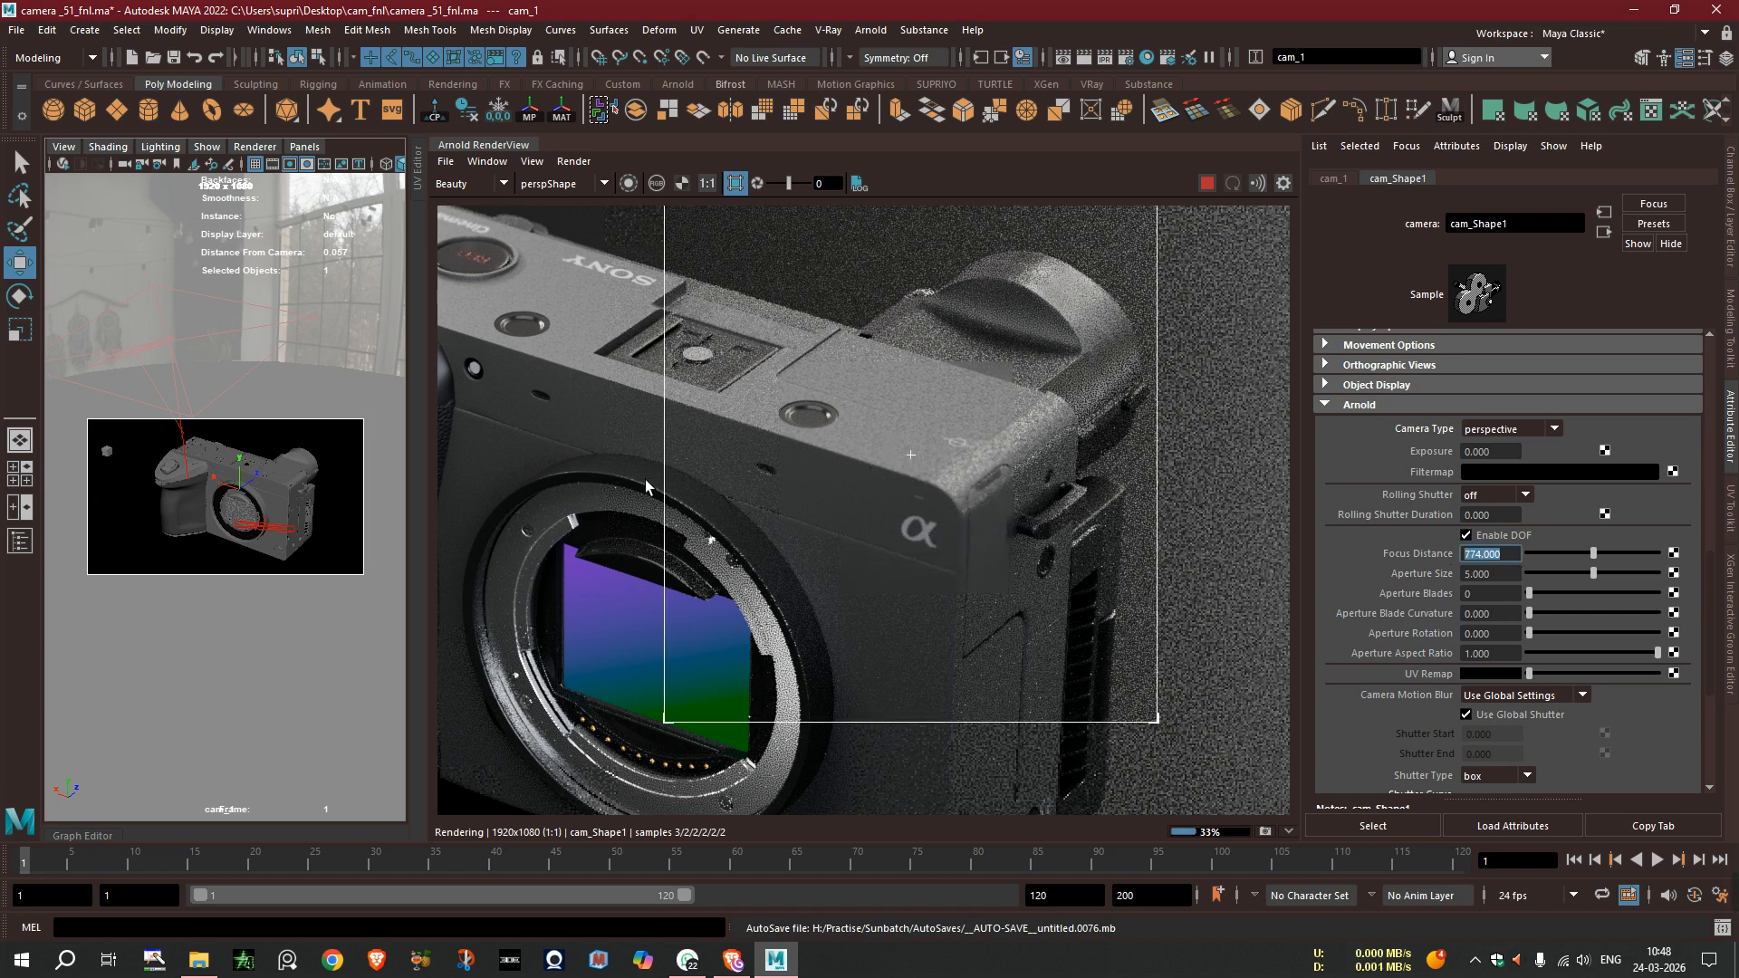
left_click(1206, 183)
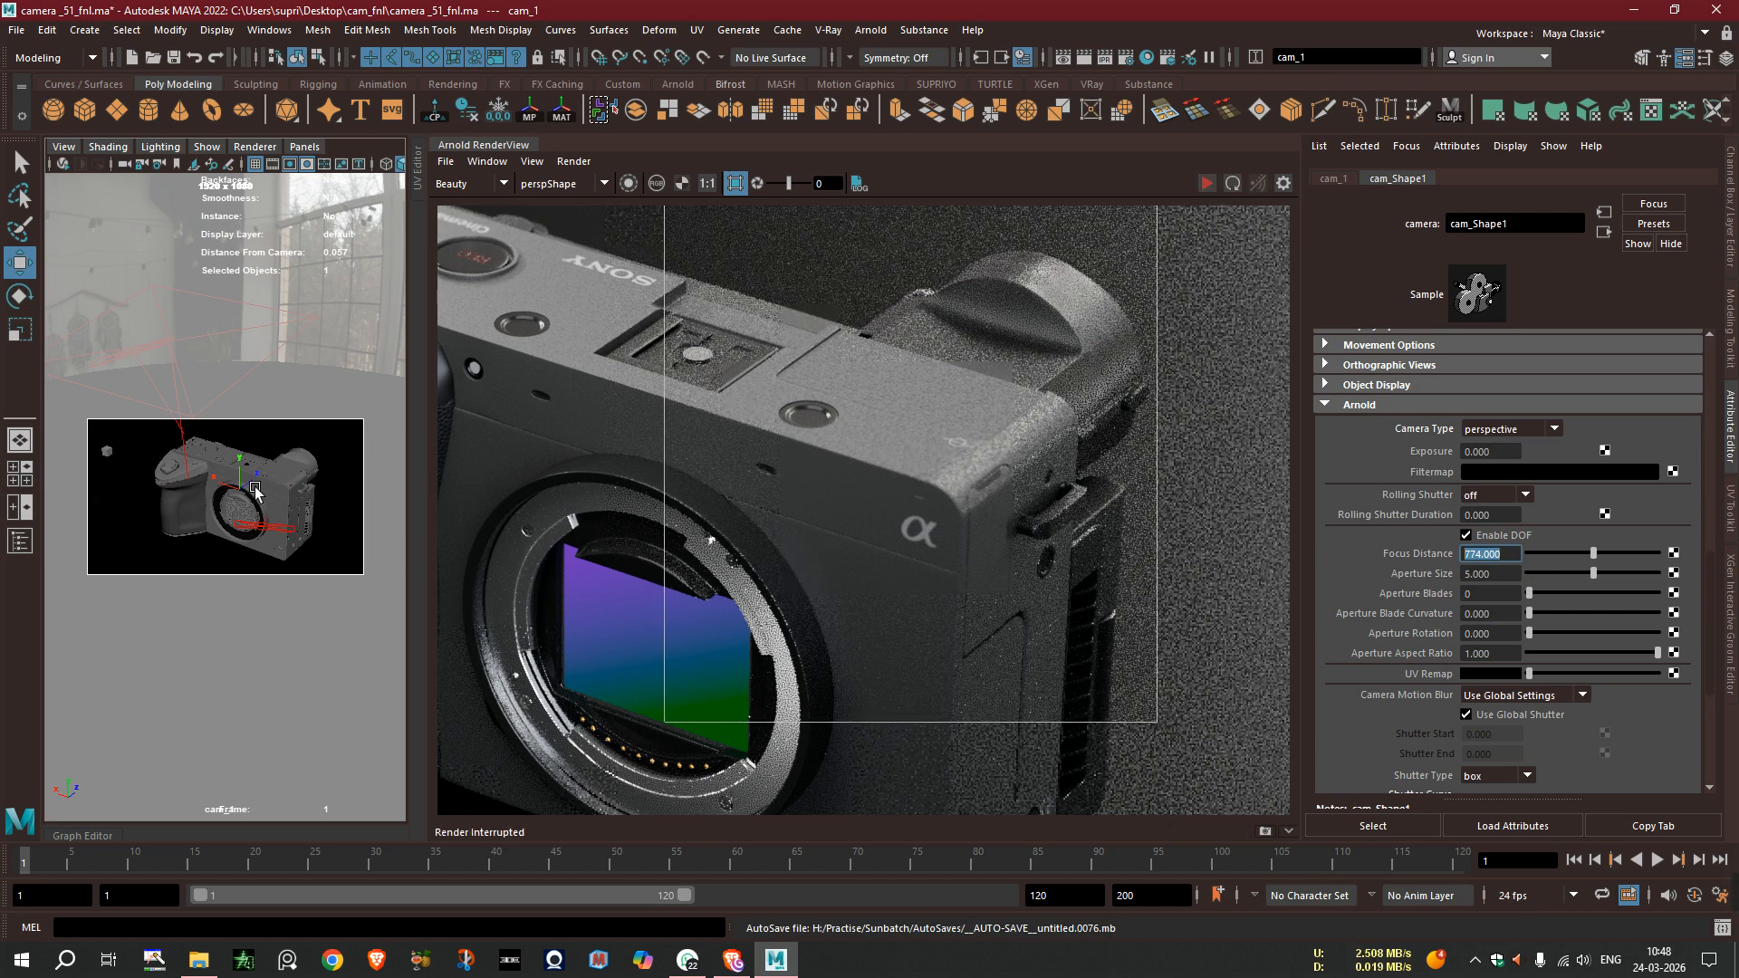
- Move the small reference cube onto the middle of the camera body's top to read its distance from cam_1
left_click(109, 453)
left_click_drag(94, 471, 218, 478)
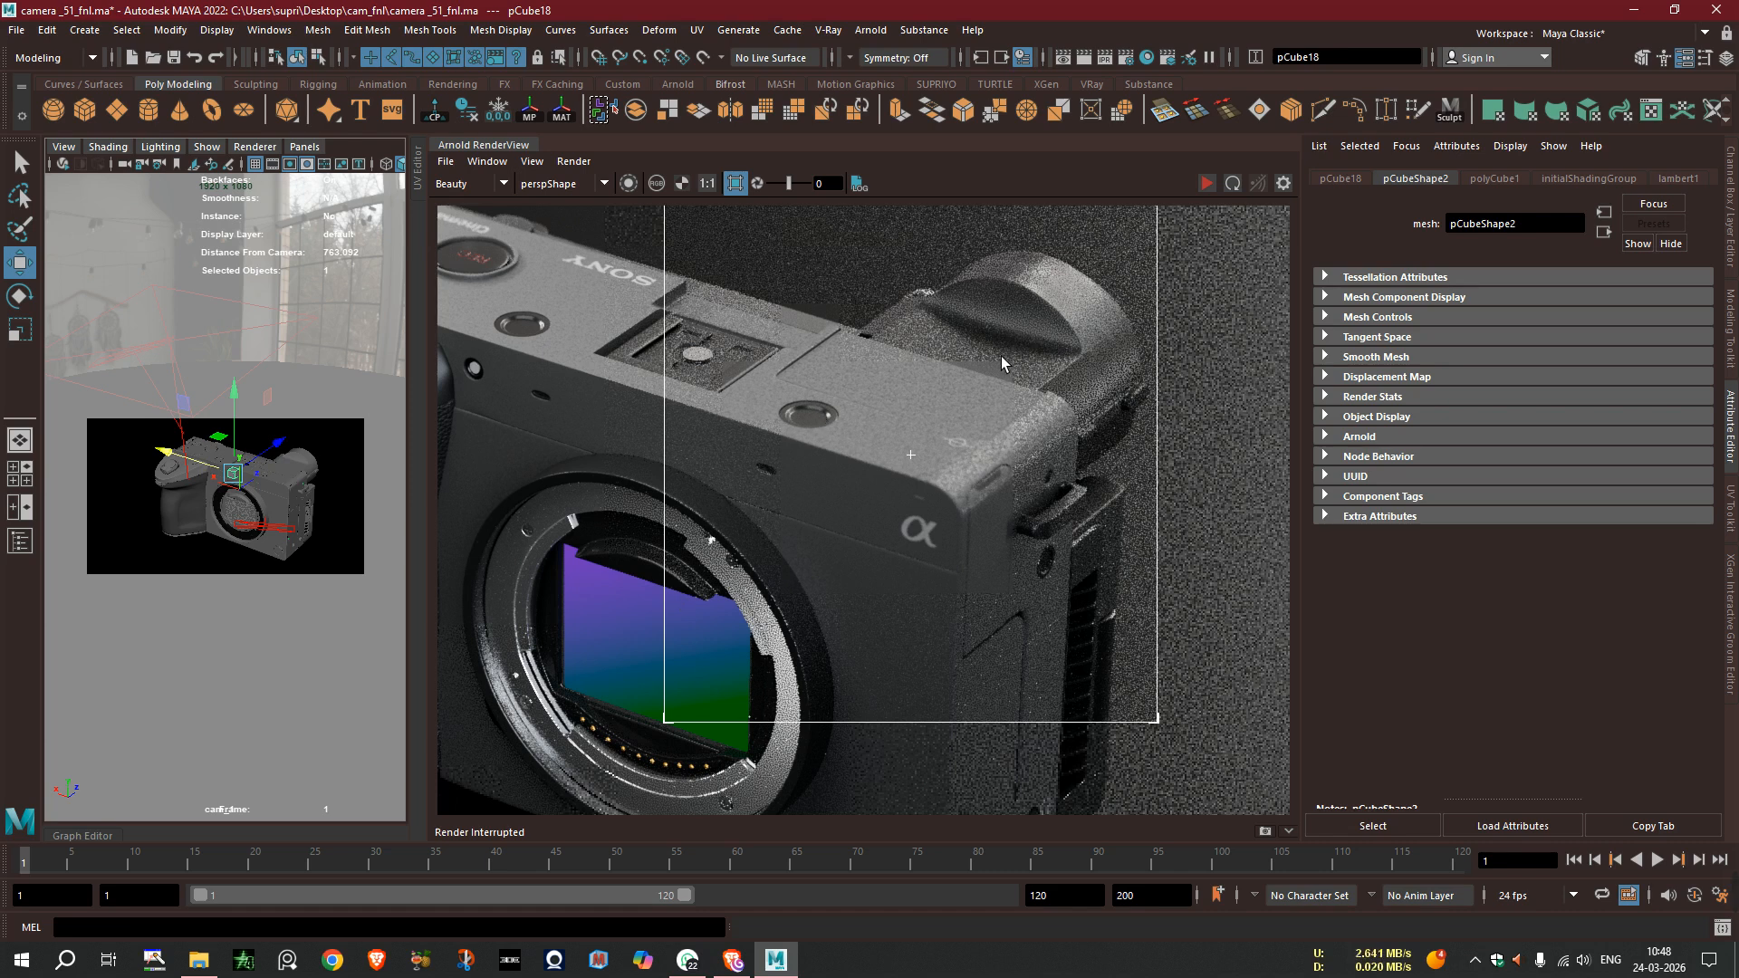
scroll(983, 398, "down", 3)
scroll(724, 402, "up", 1)
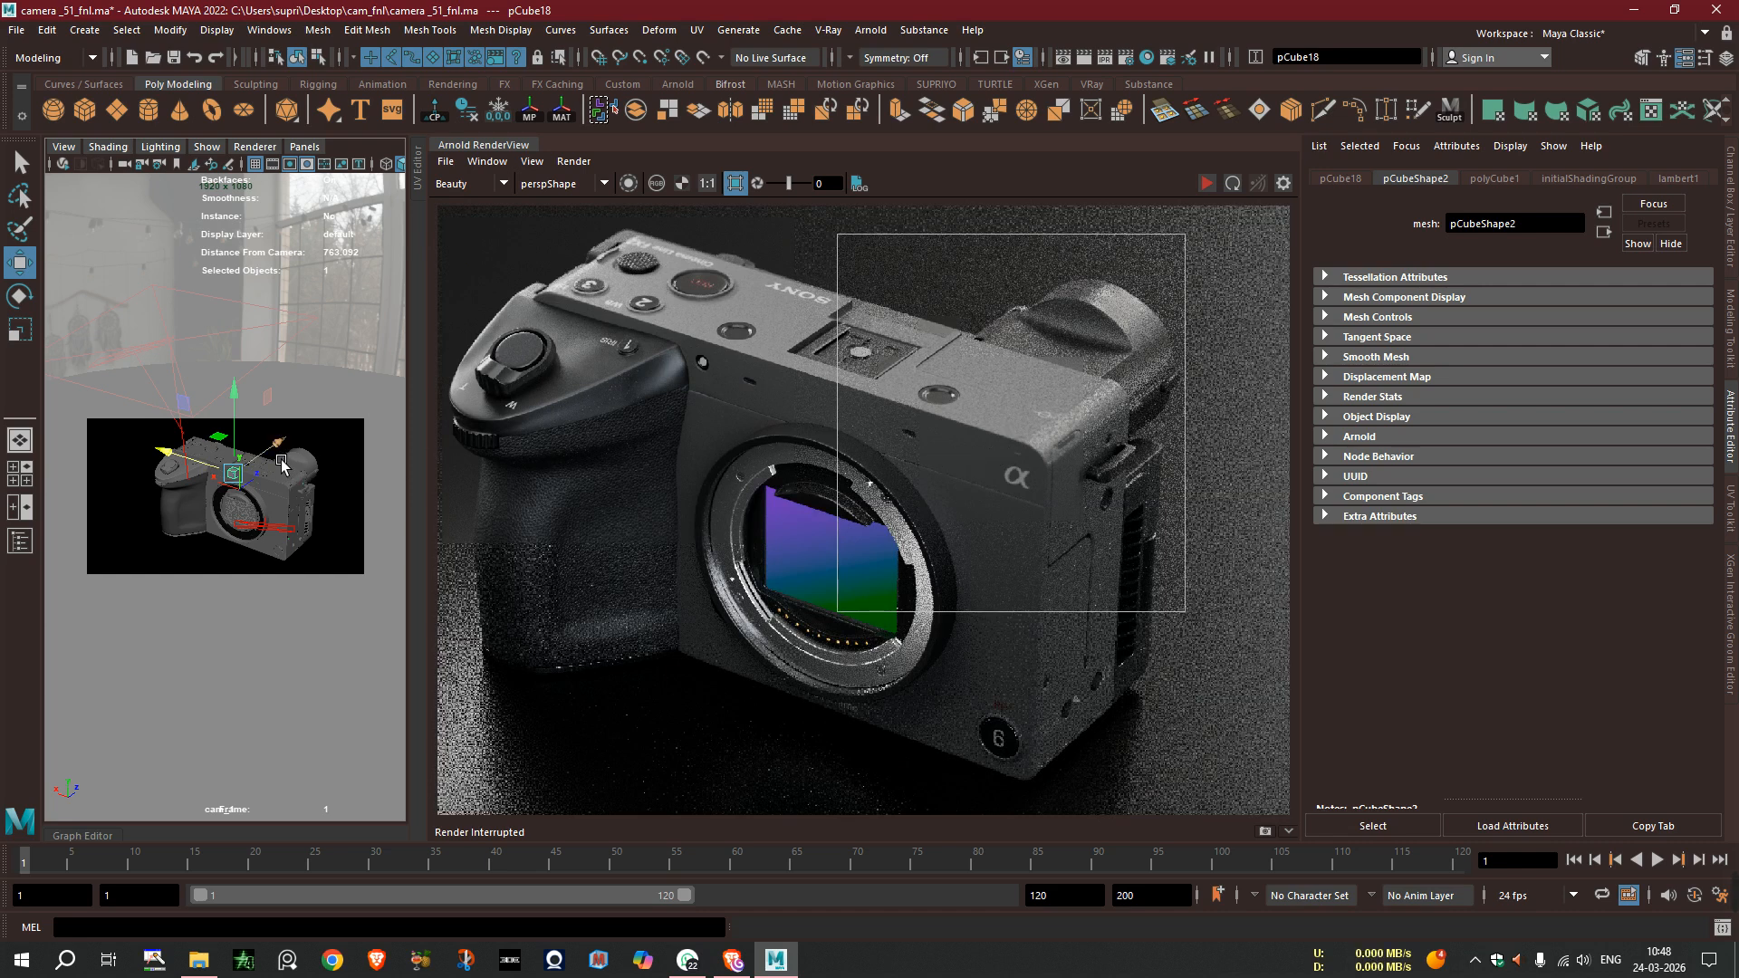
- Set cam_1's Arnold focus distance to 770, trying 760 first, and restart the render without the crop region
left_click(131, 172)
left_click(1499, 554)
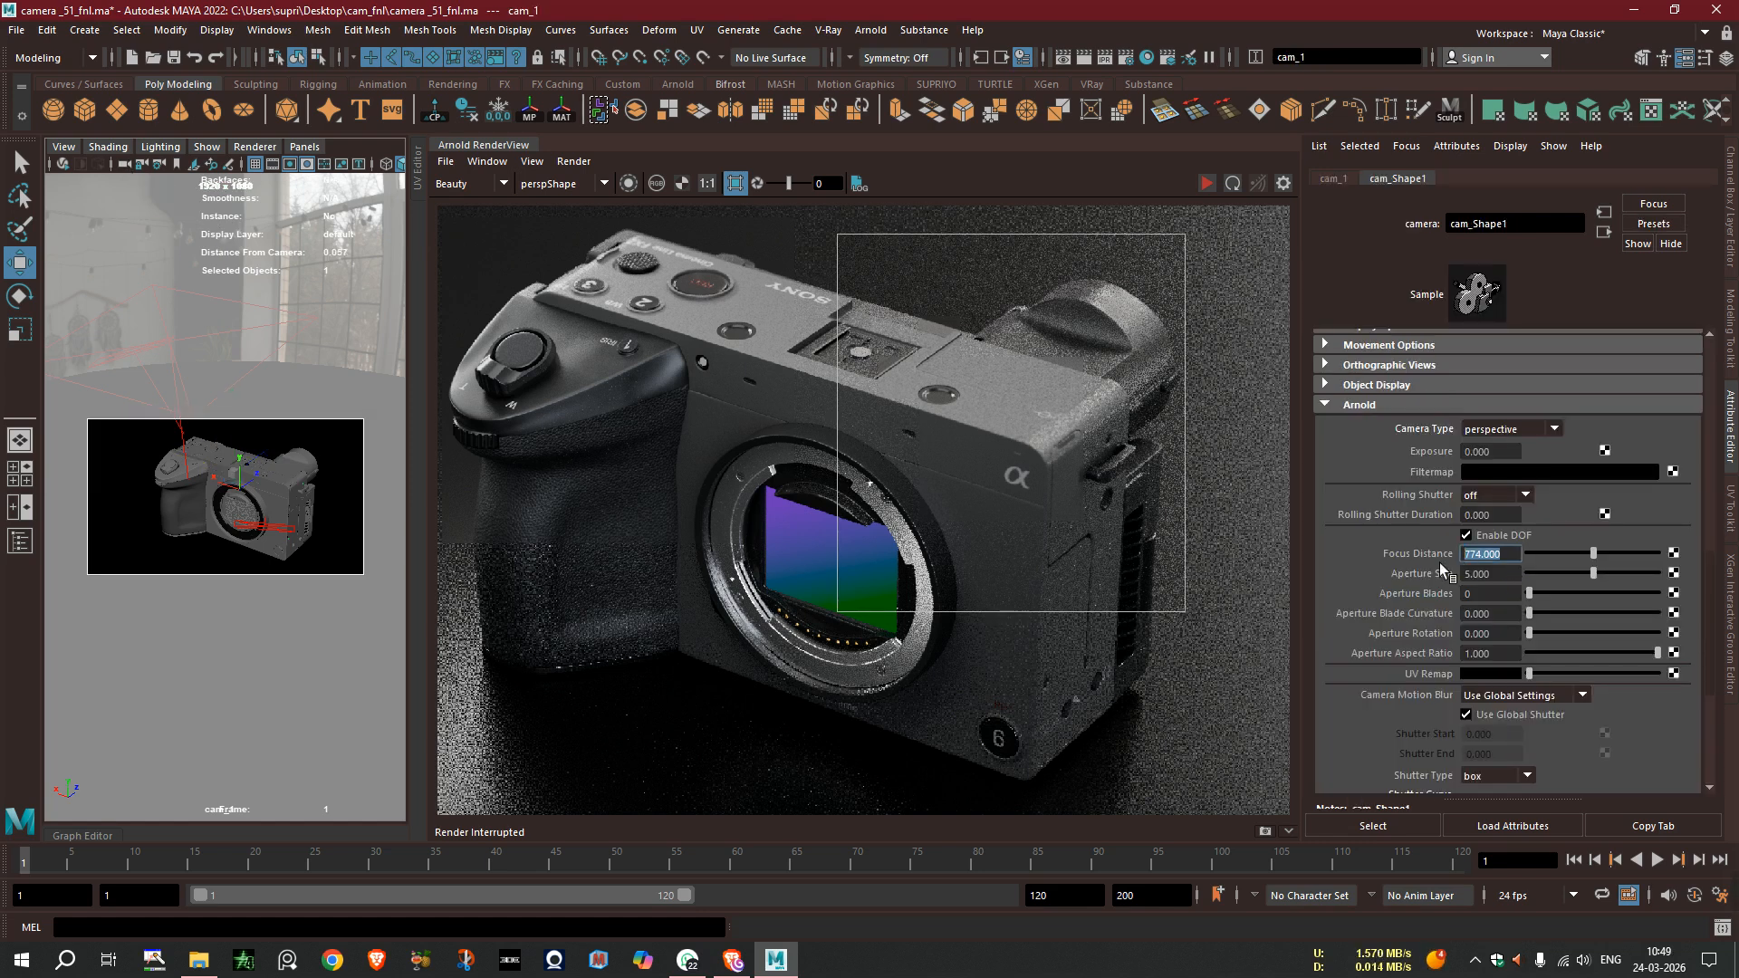
type("760")
key("Return")
type("770")
key("Return")
left_click(1208, 184)
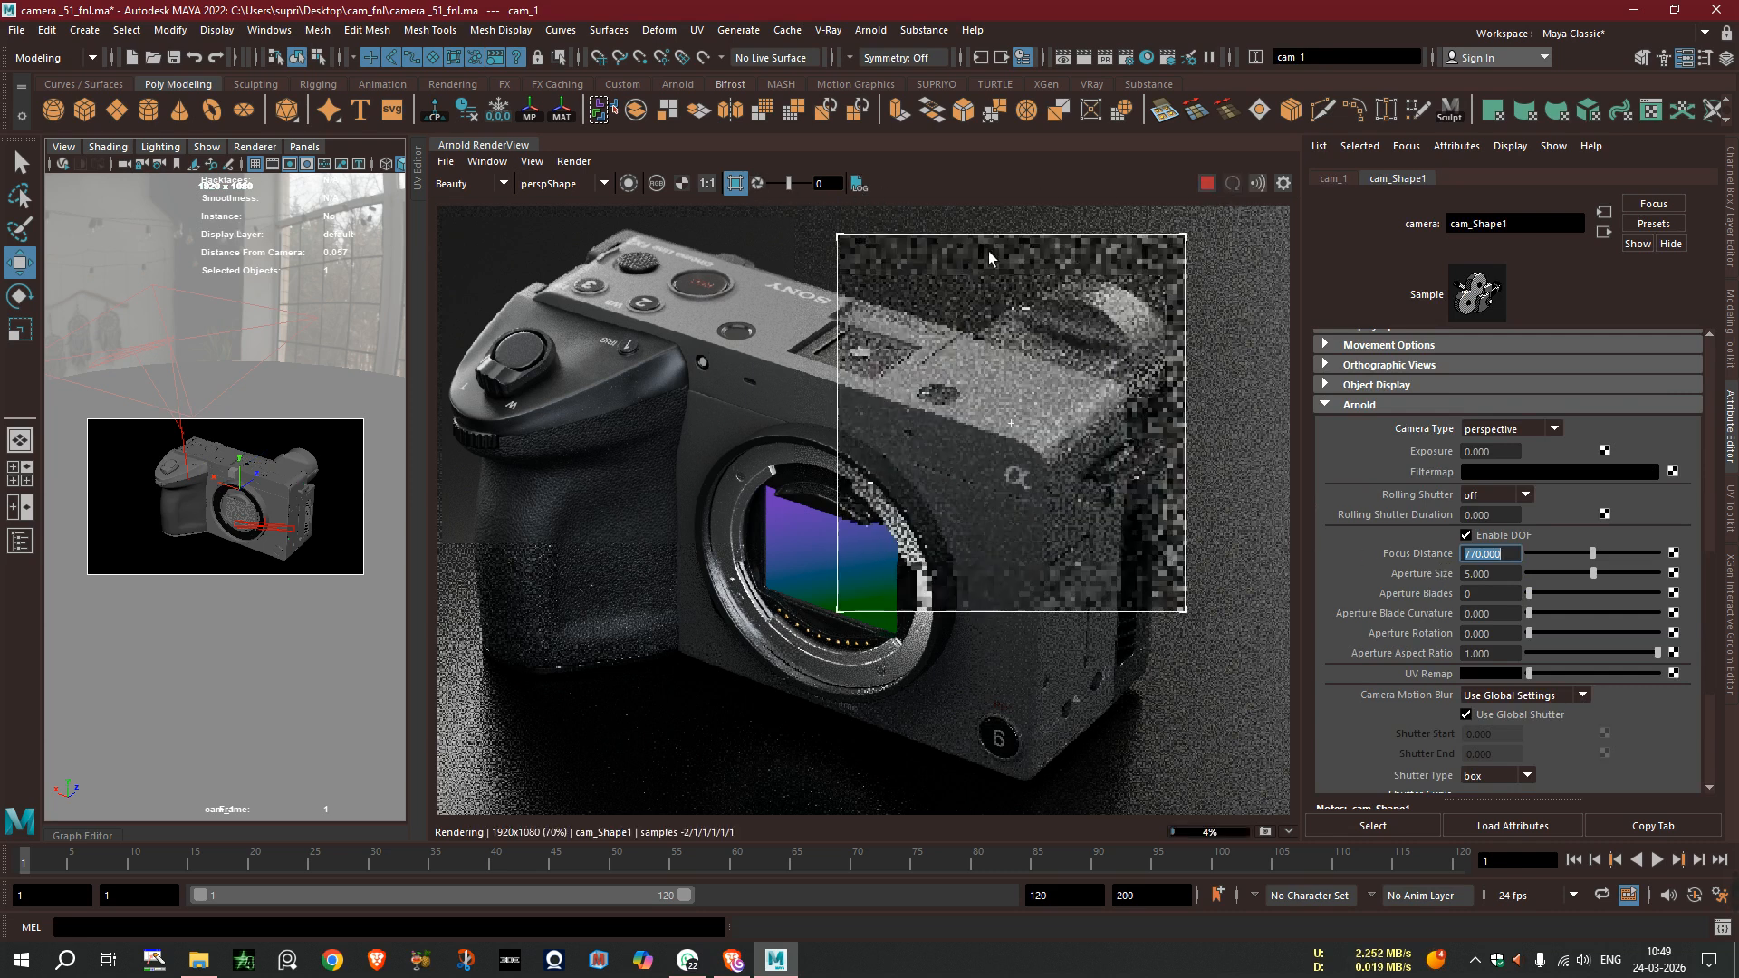
left_click(738, 186)
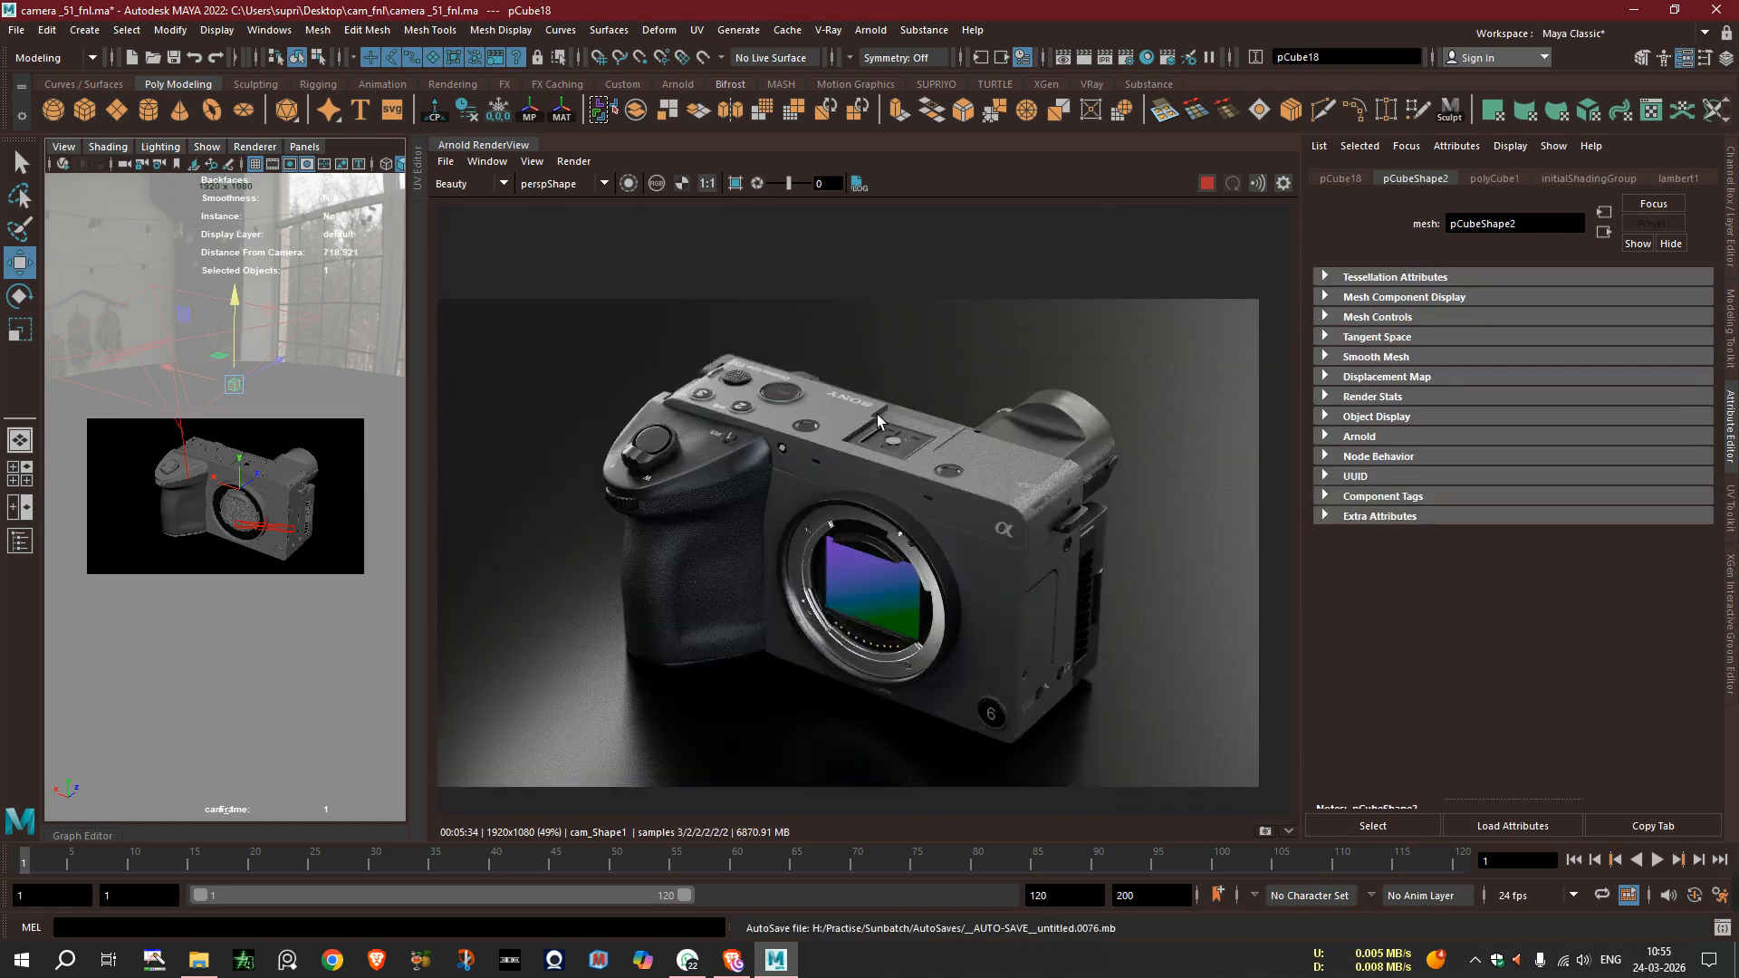
- Add the existing aiImagerDenoiserOidn1 denoiser to the render's post imagers
scroll(877, 414, "up", 8)
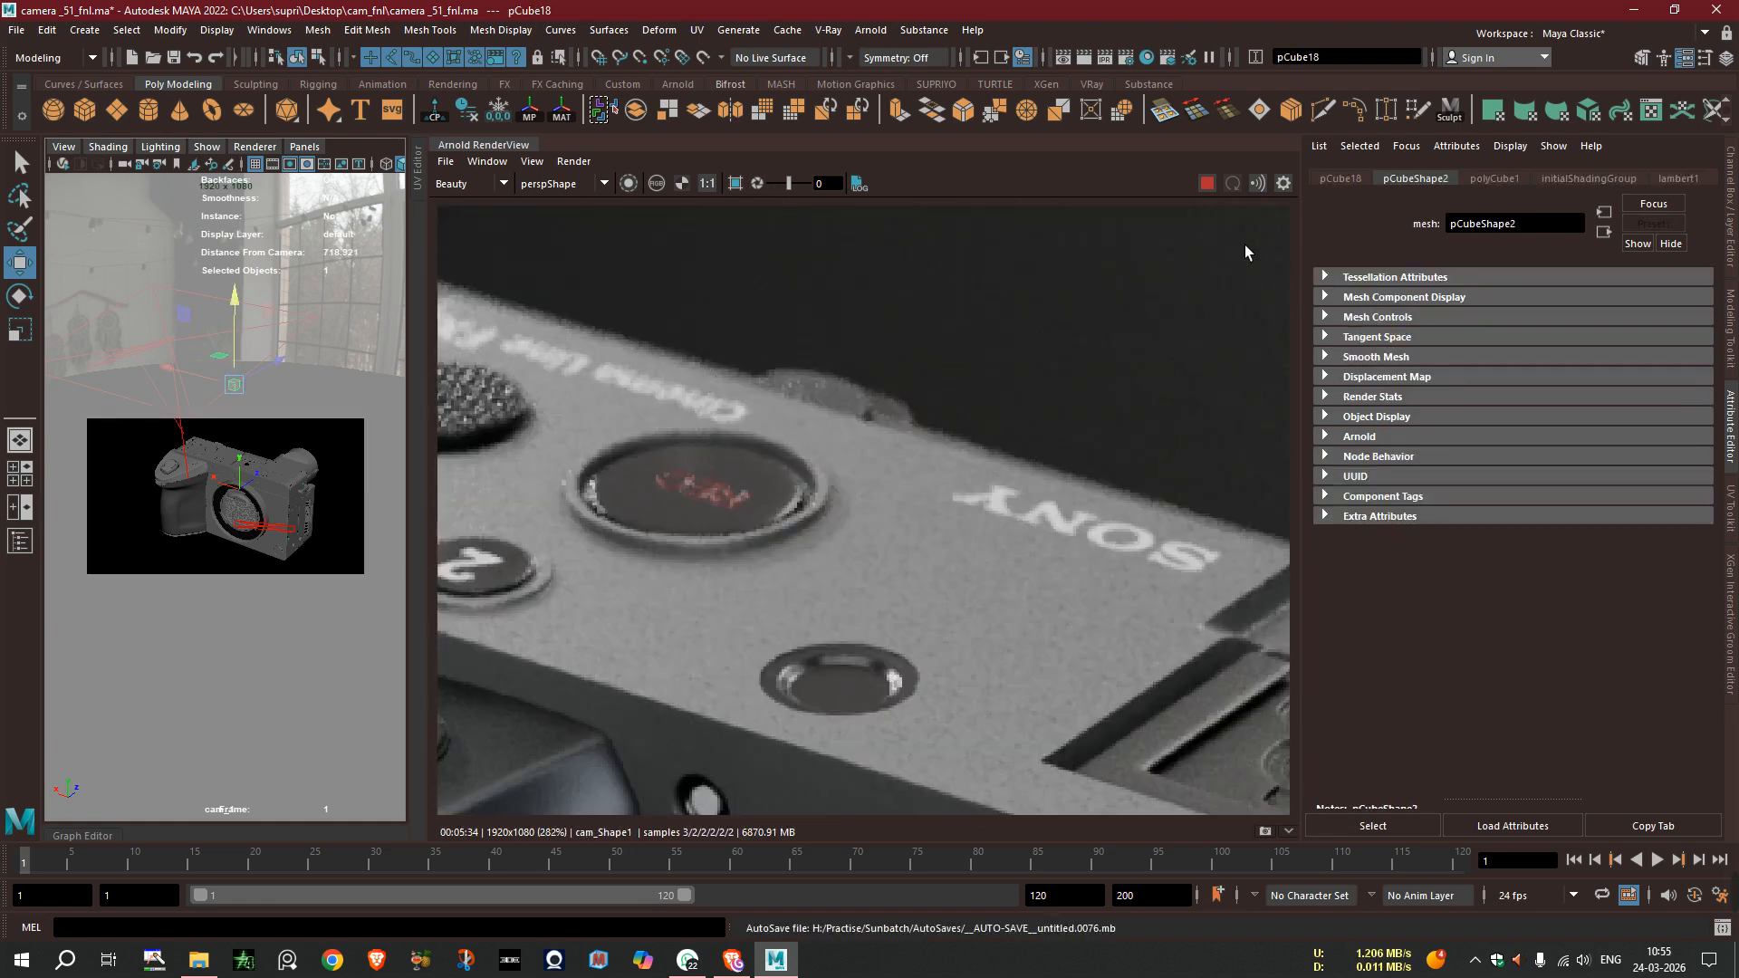
left_click(1285, 185)
left_click(1102, 257)
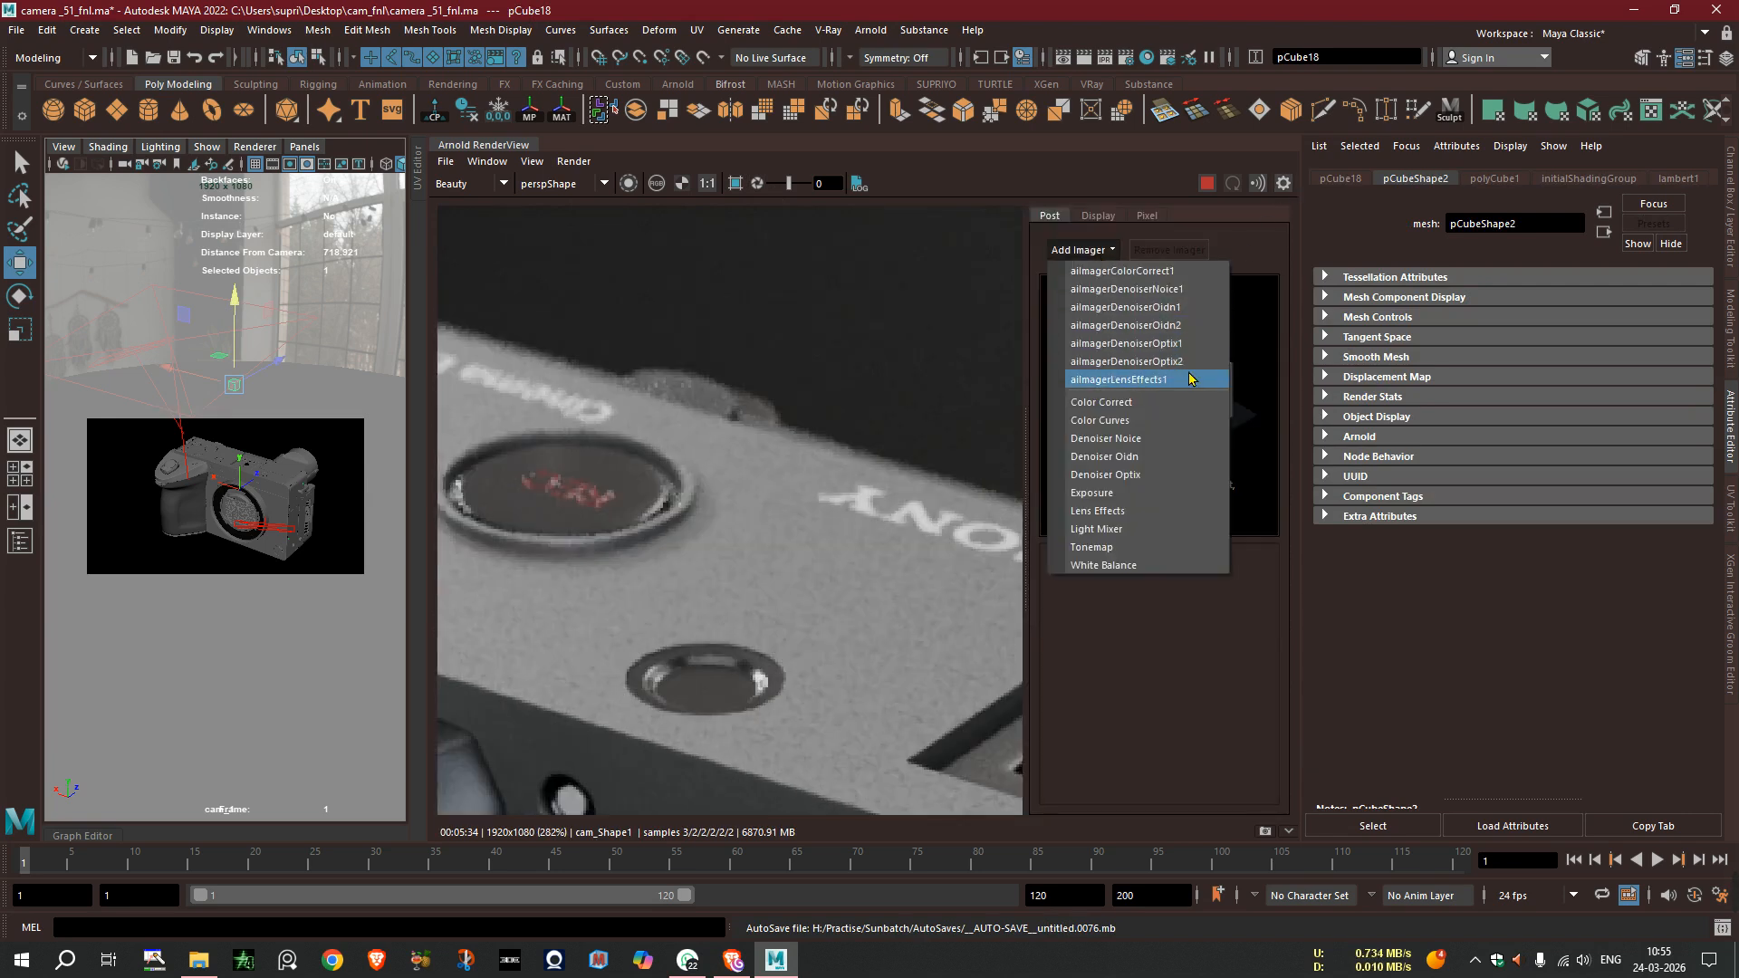
left_click(1192, 311)
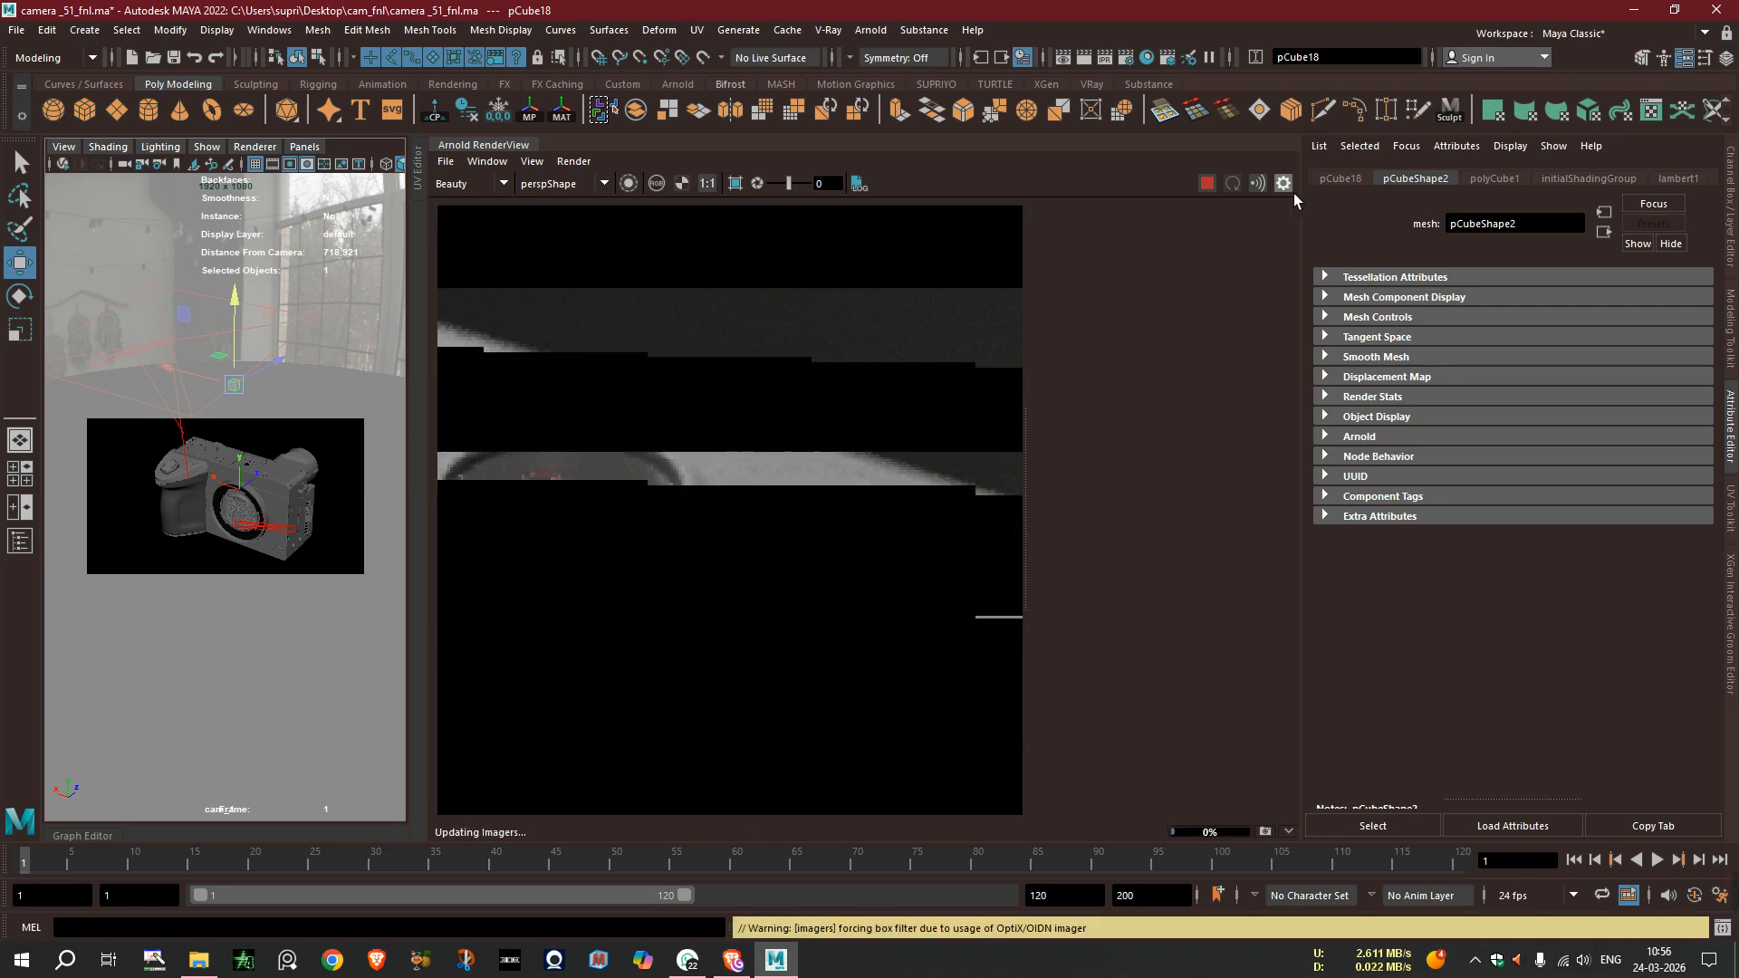
left_click(1287, 187)
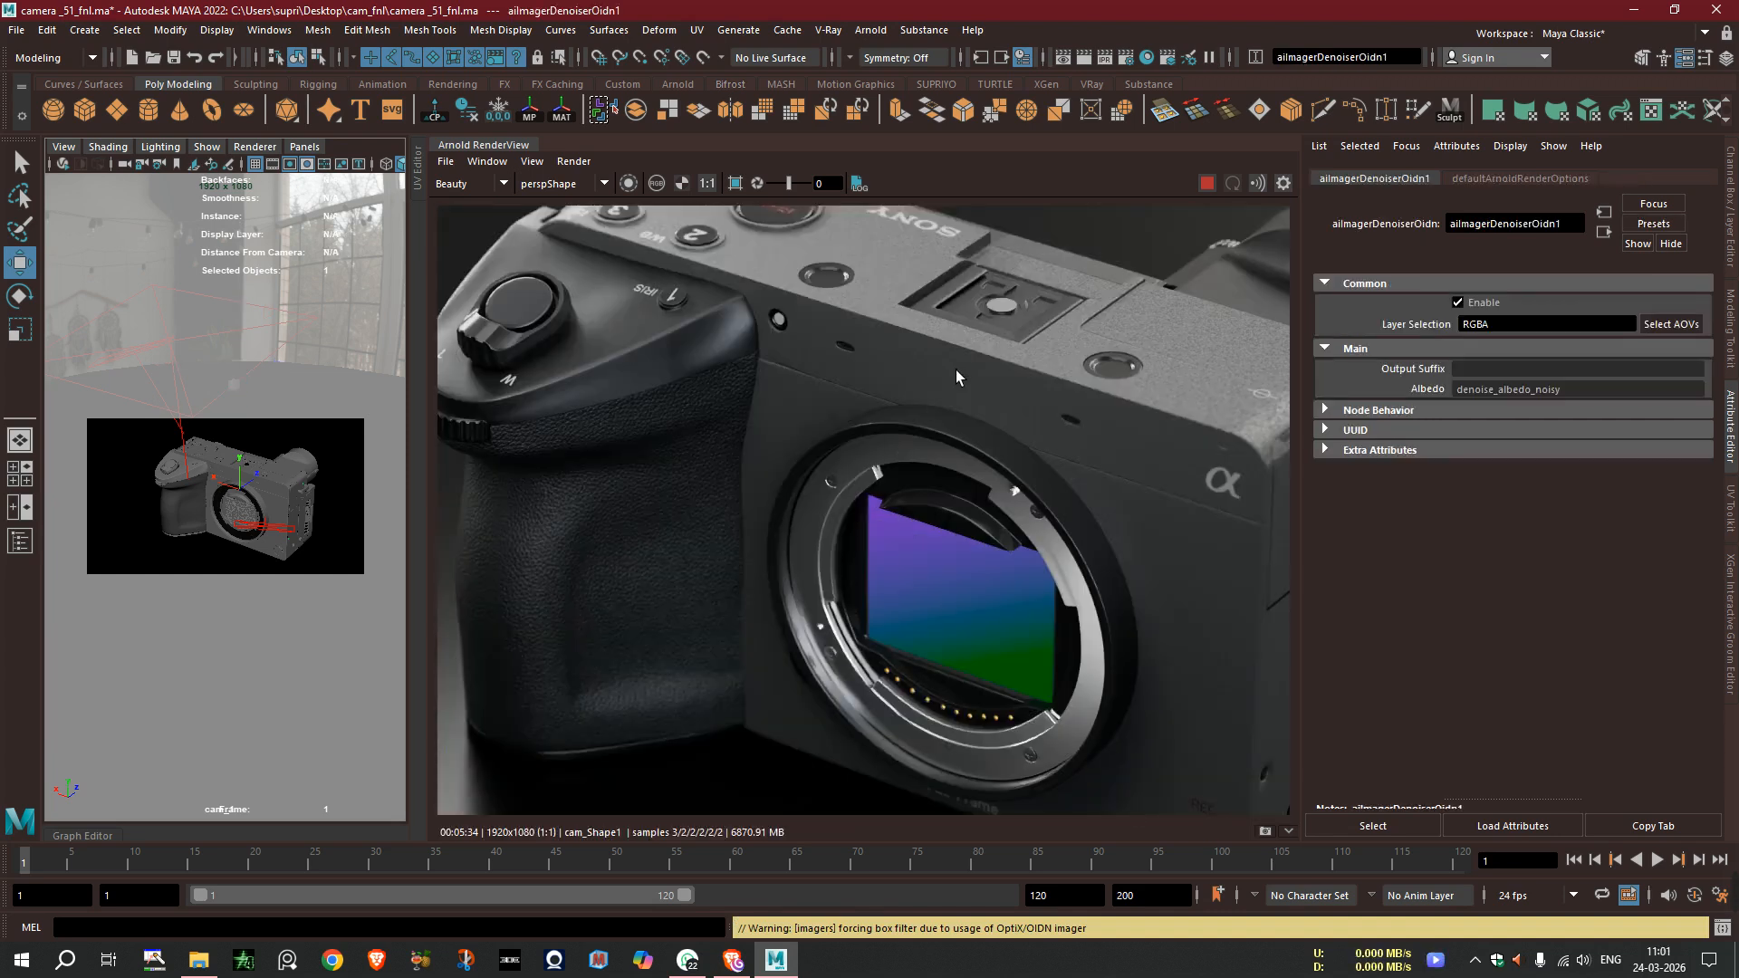
- Examine the depth-of-field blur in the denoised render from the grip and top buttons across to the eyepiece and alpha logo
middle_click_drag(1067, 360, 965, 496)
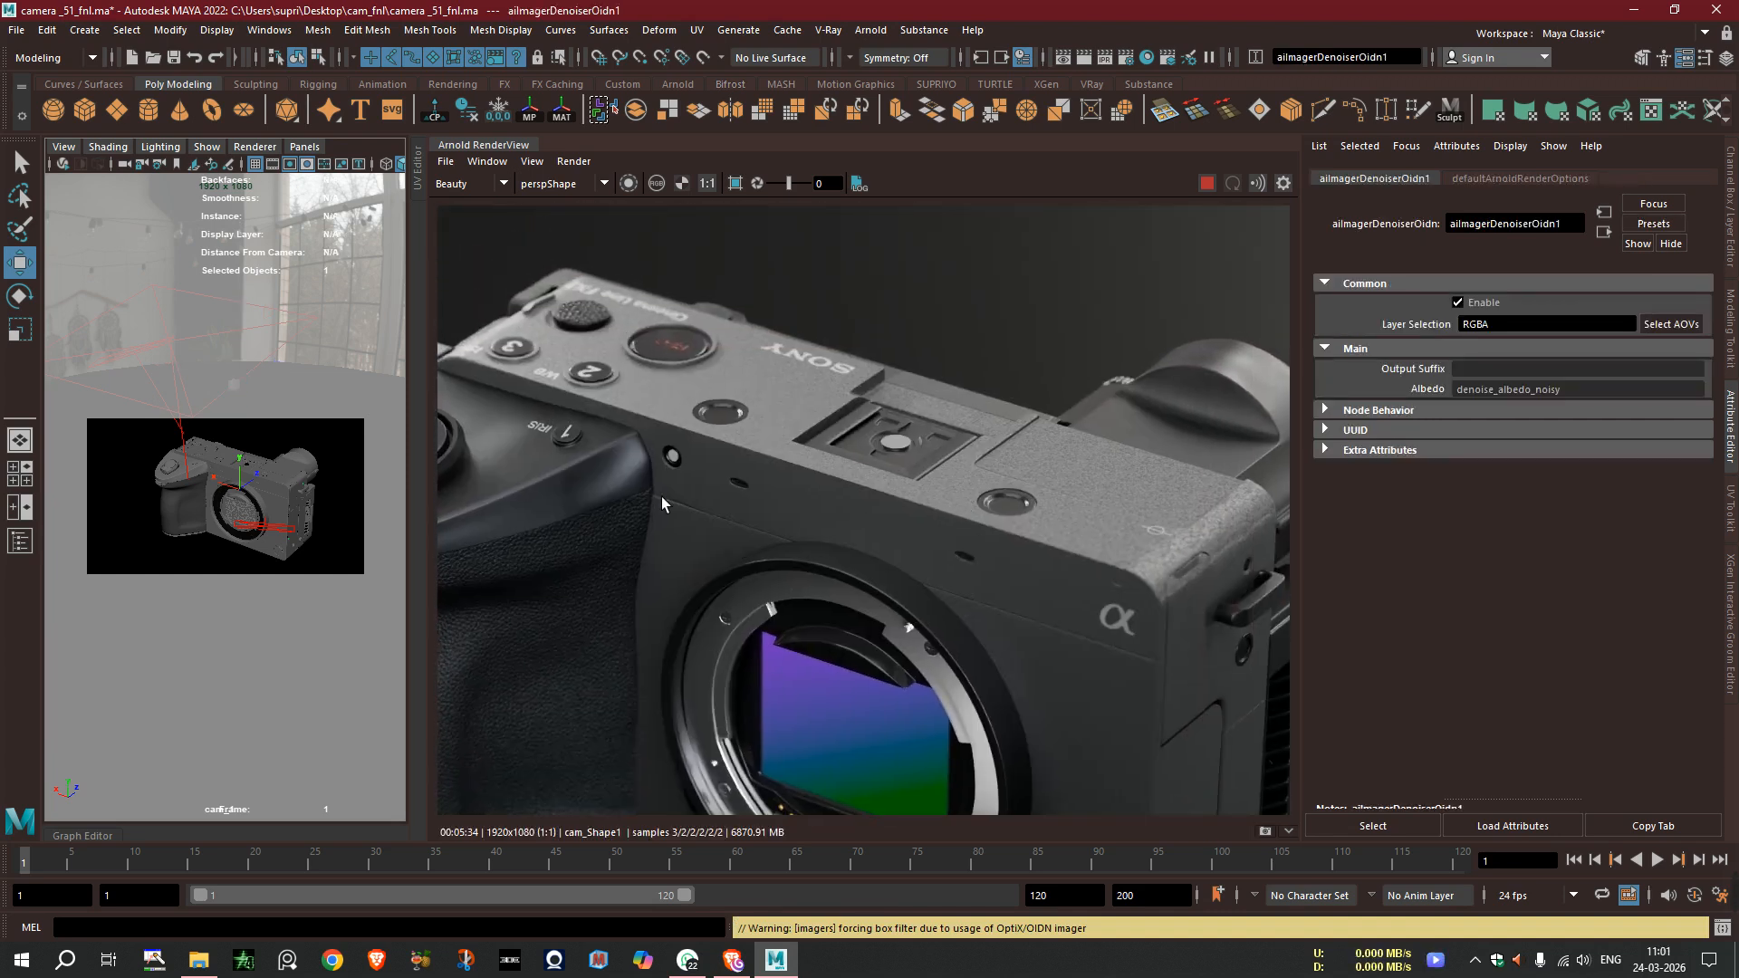
mouse_move(661, 497)
middle_mouse_down()
mouse_move(721, 395)
mouse_move(643, 475)
middle_mouse_up()
middle_click_drag(877, 457, 714, 485)
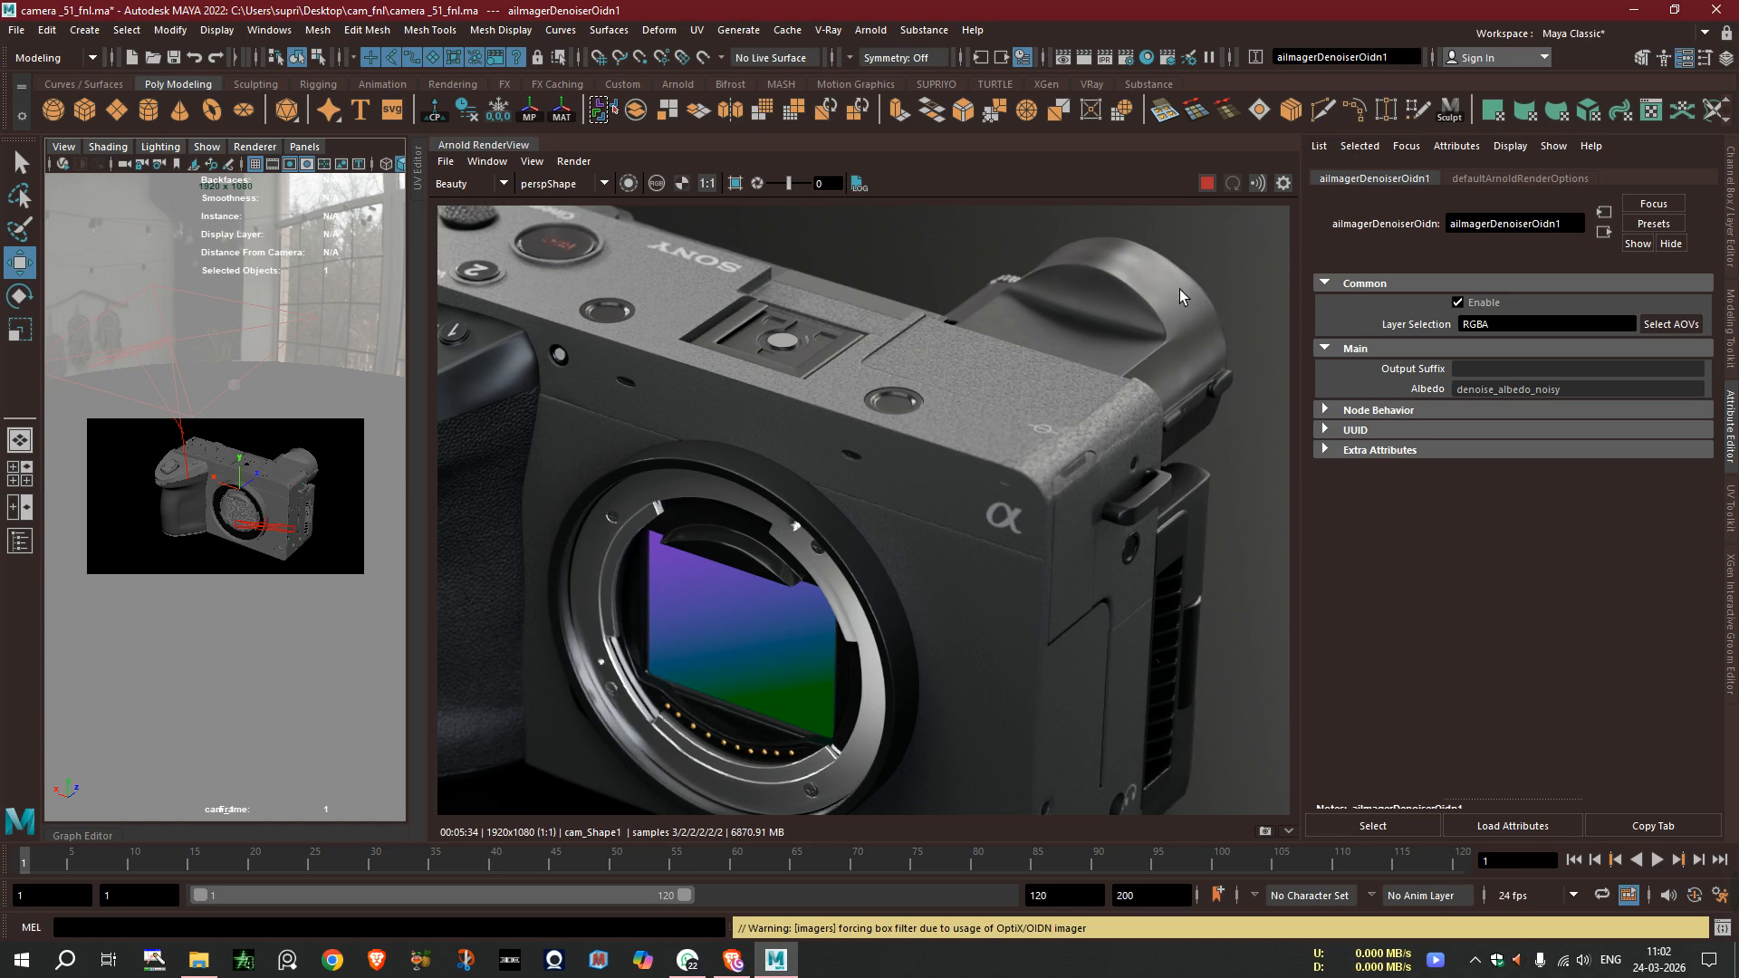
middle_click_drag(639, 335, 839, 448)
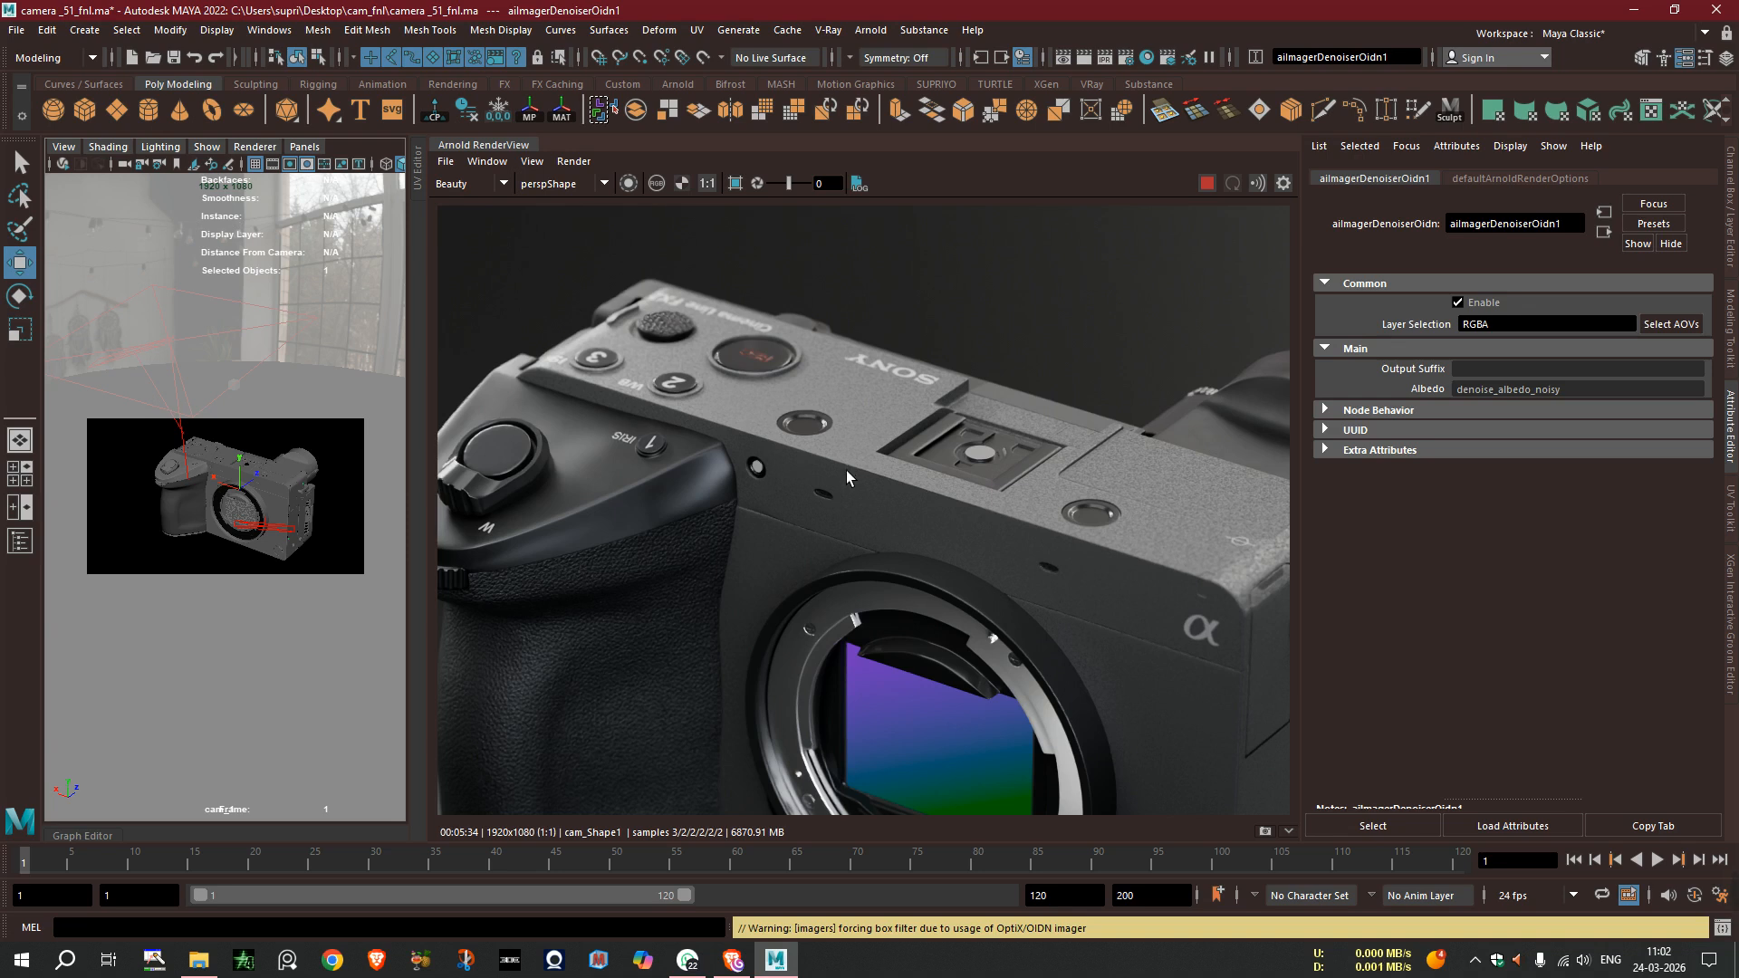
middle_click_drag(529, 552, 744, 477)
middle_click_drag(829, 366, 688, 427)
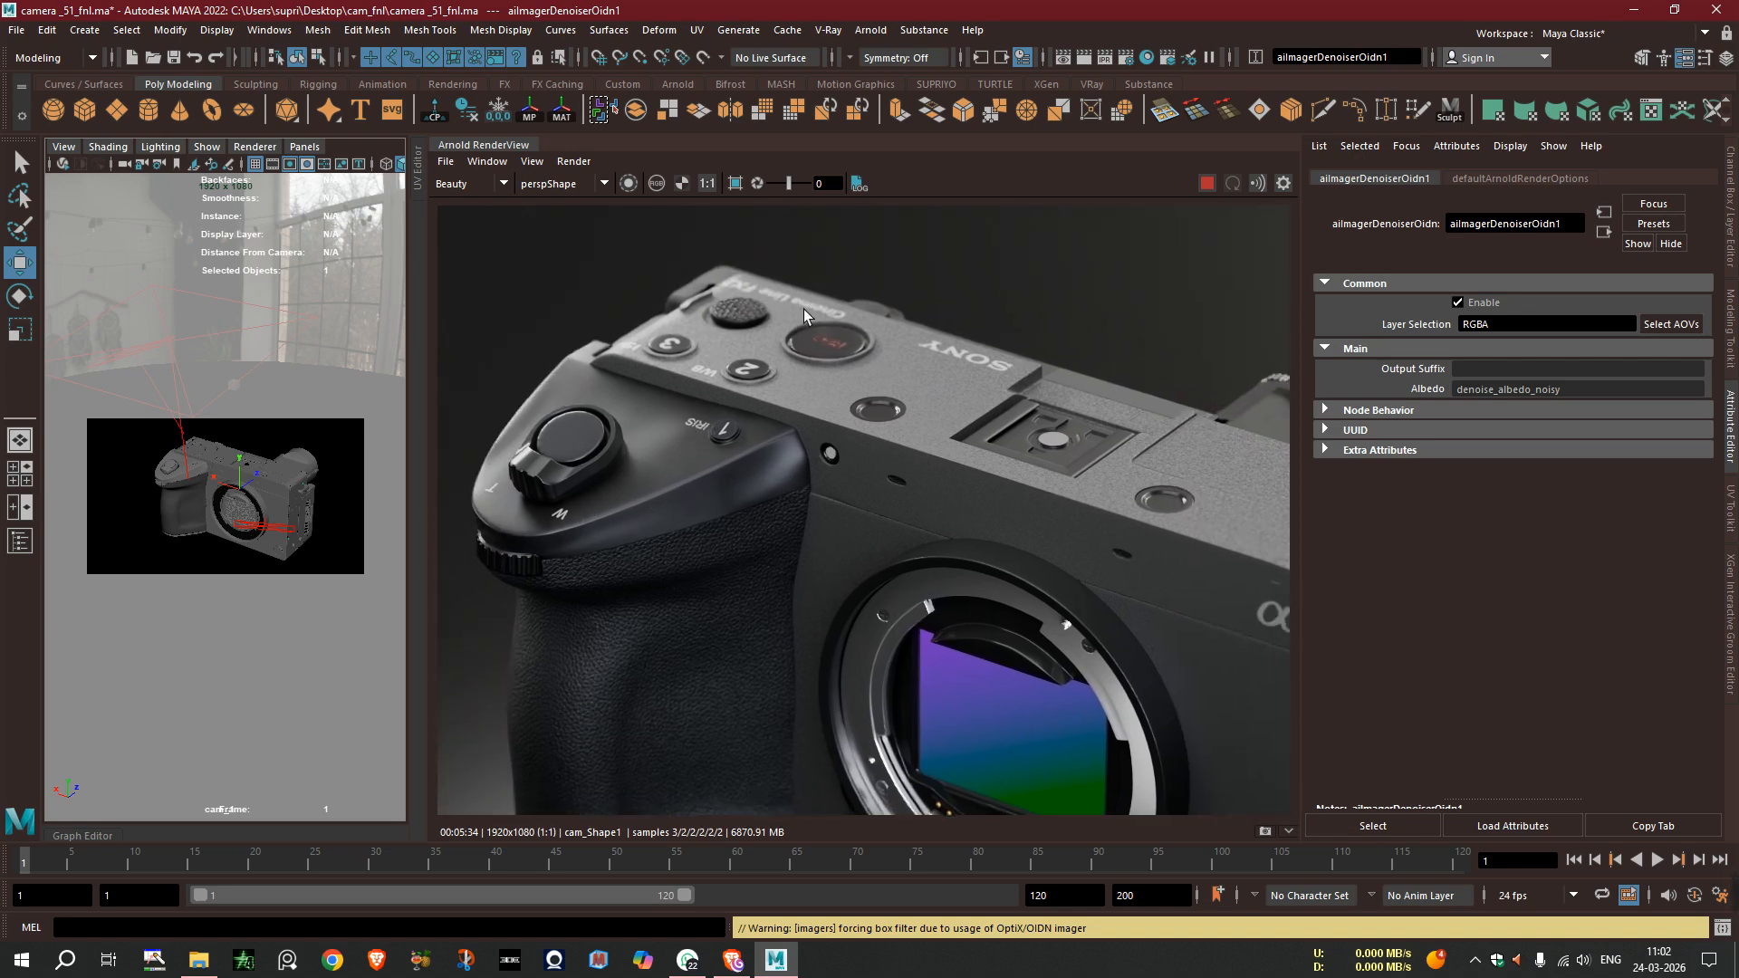
middle_click_drag(1162, 638, 692, 444)
middle_click_drag(743, 507, 906, 511)
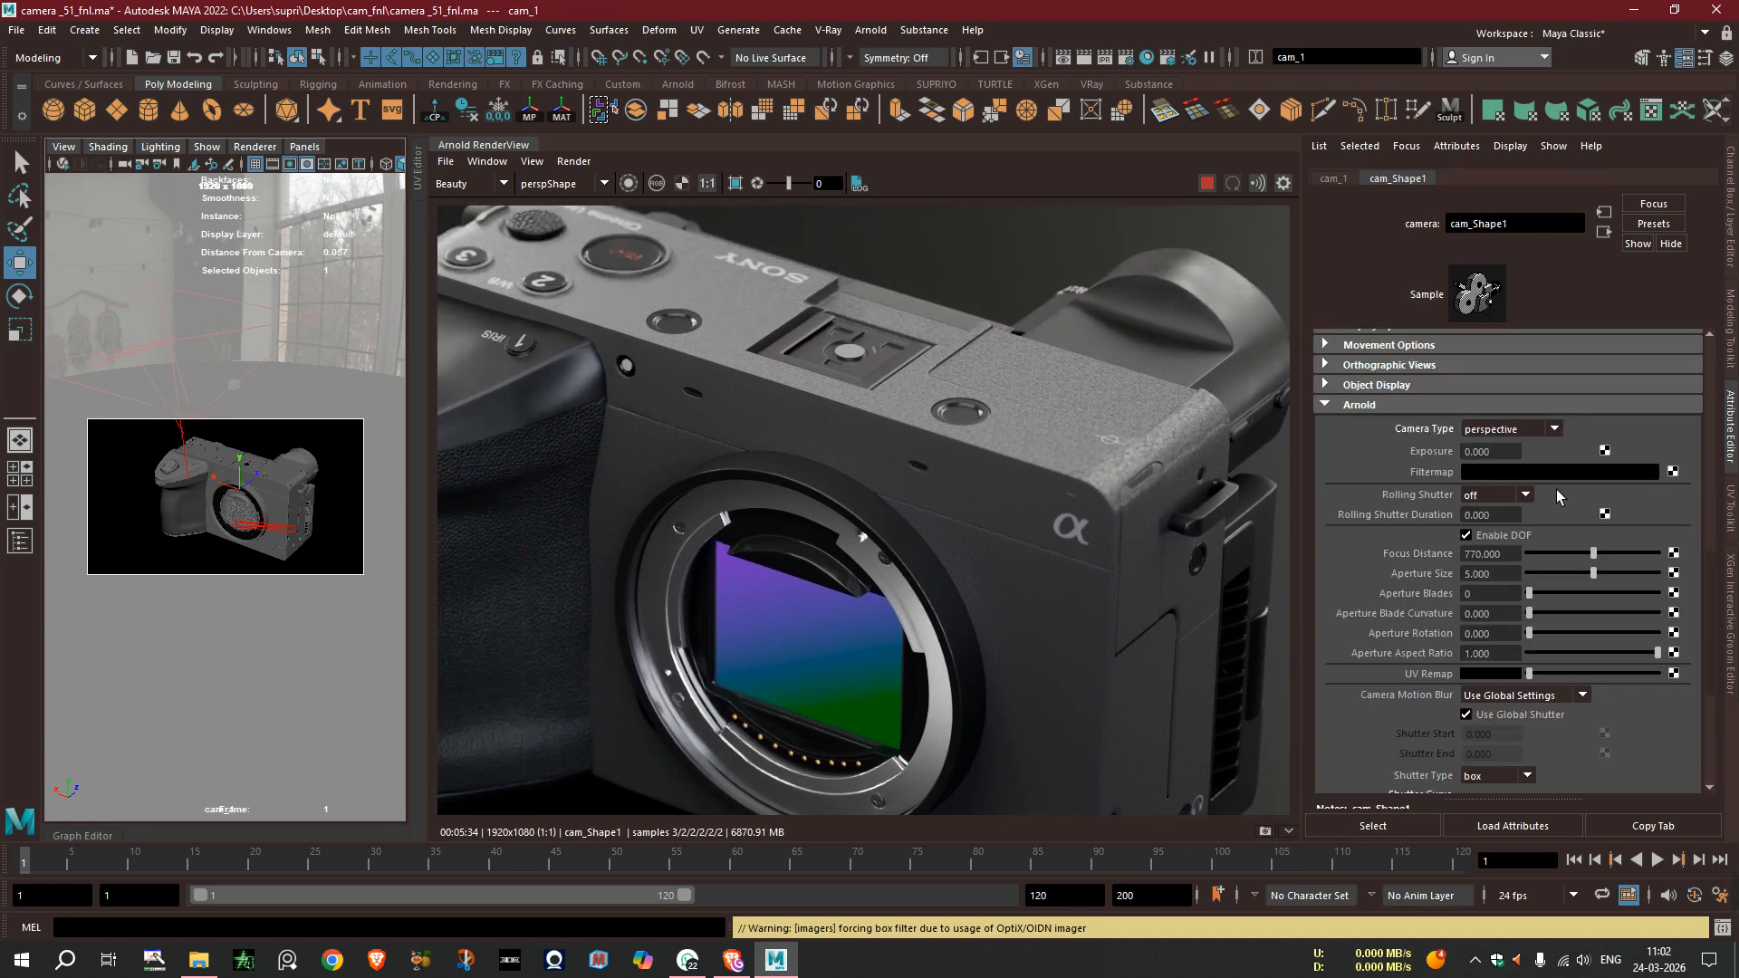
- Try an aperture size of 10 on cam_1 to compare the blur, and restore it to 5
left_click(1518, 577)
type("10")
key("Return")
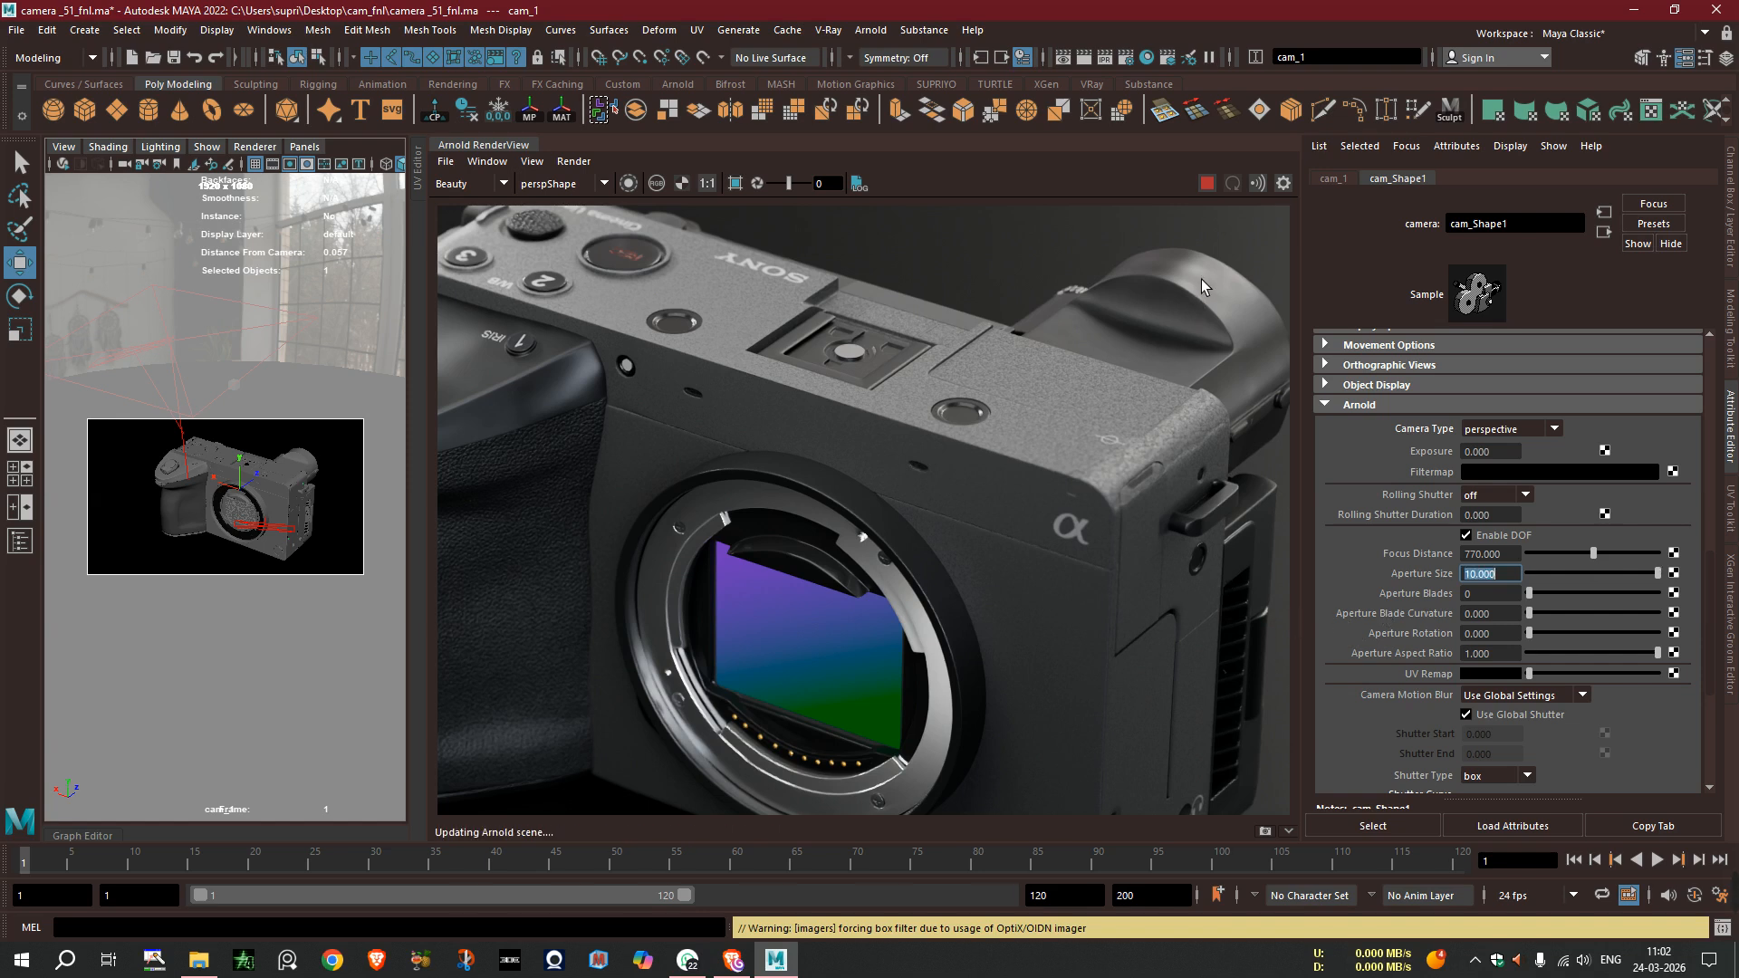
scroll(951, 404, "down", 5)
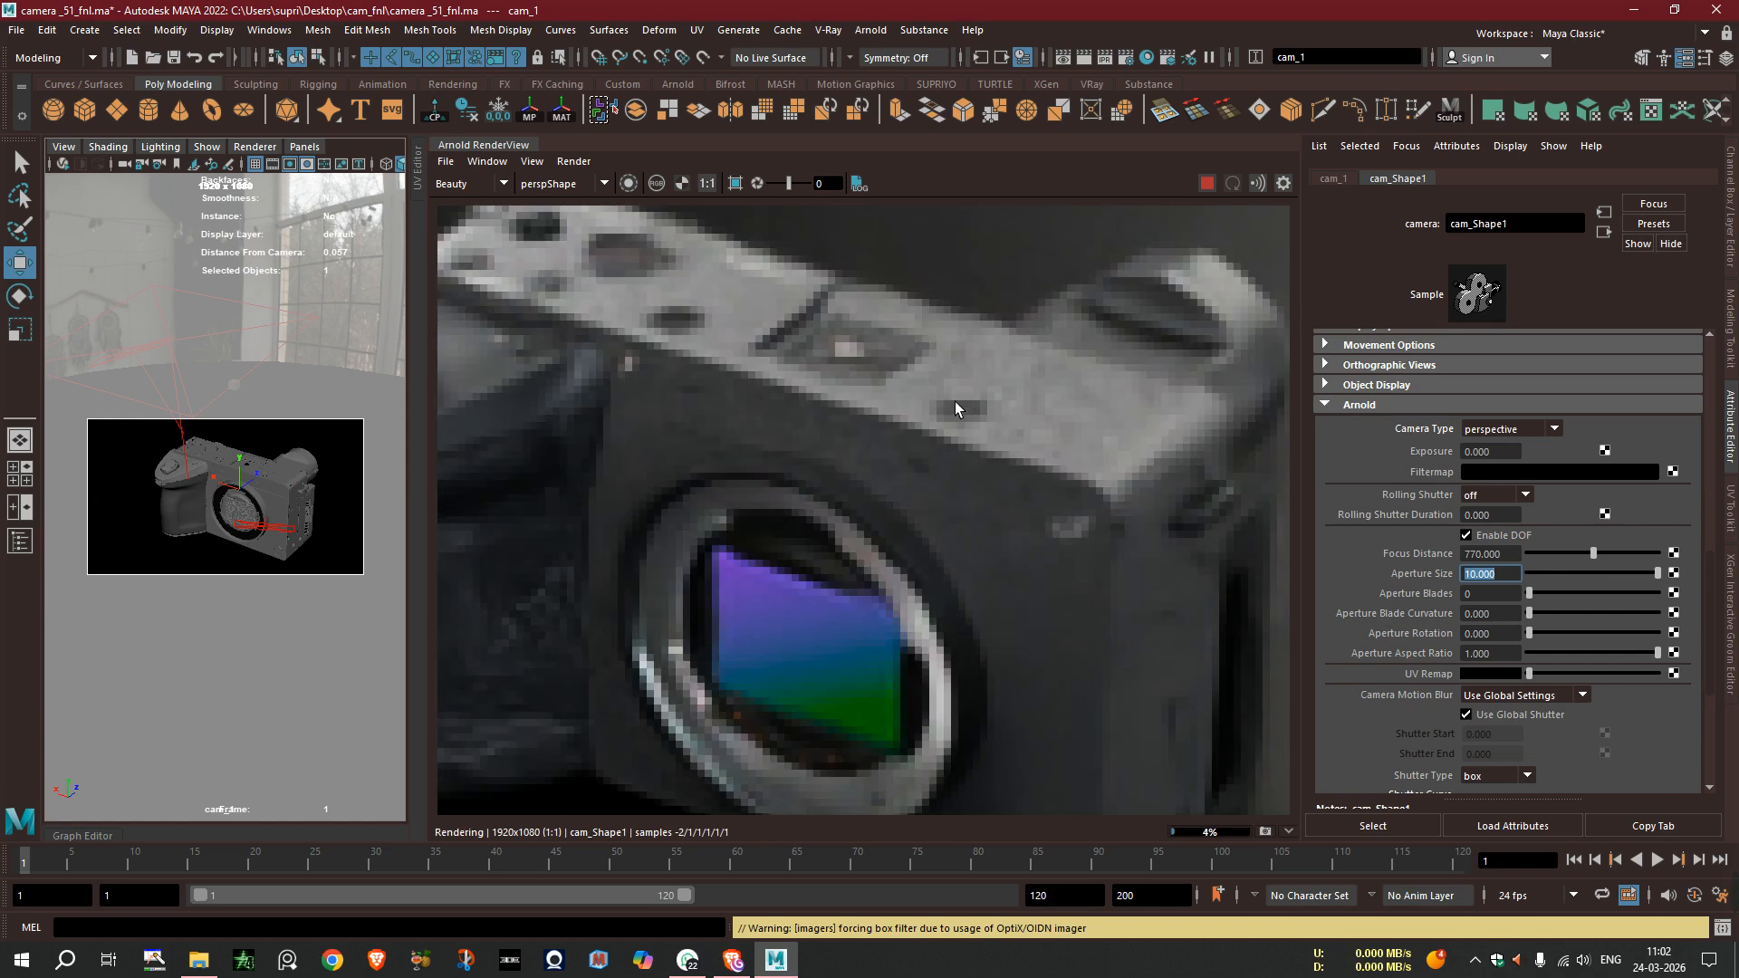
scroll(1051, 360, "up", 4)
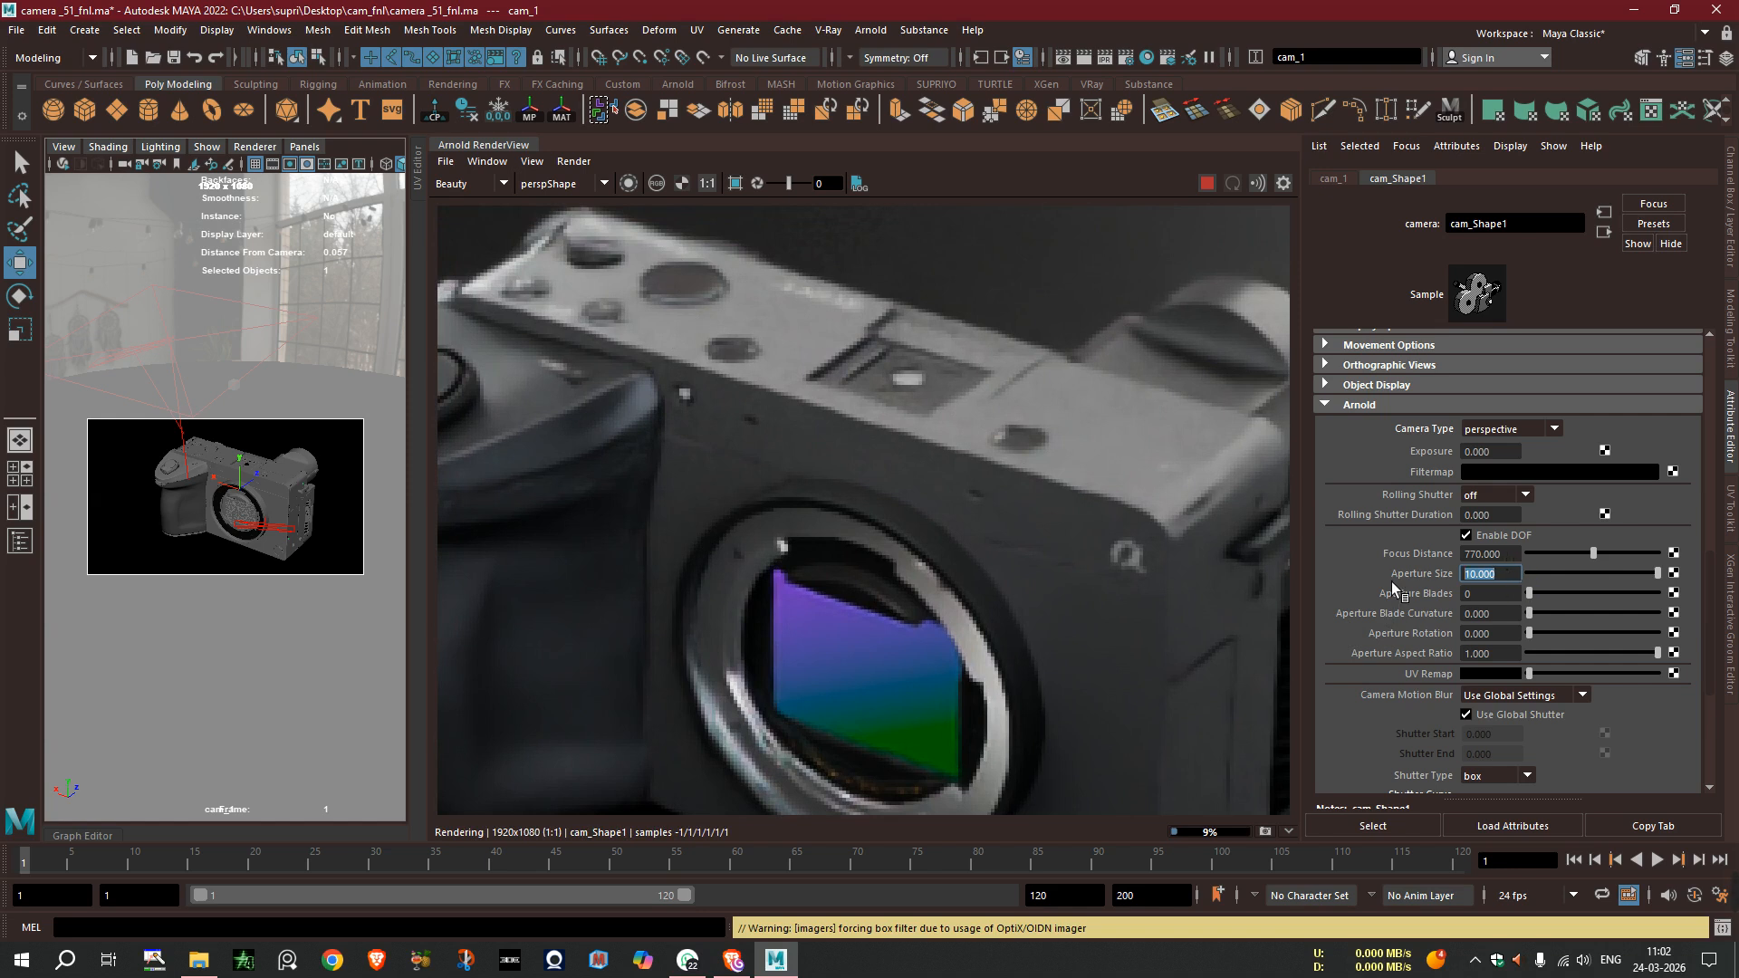
type("5")
key("Return")
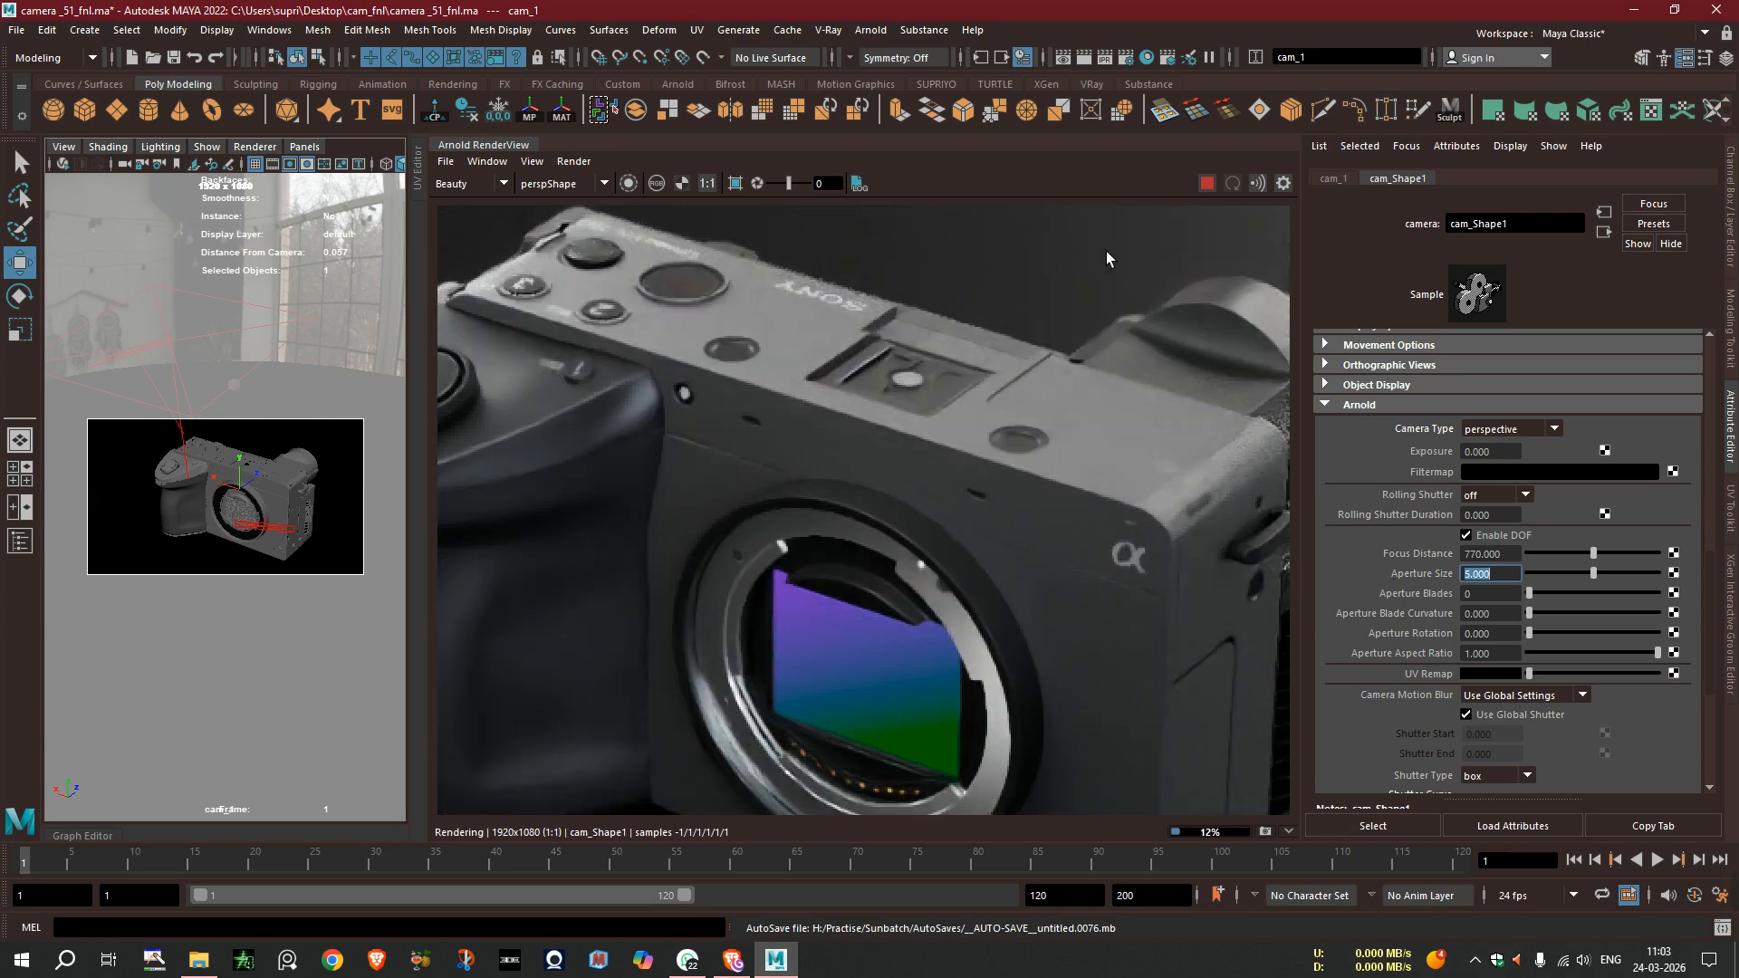
- Disable the aiImagerDenoiserOidn1 imager
left_click(1283, 183)
left_click(1273, 290)
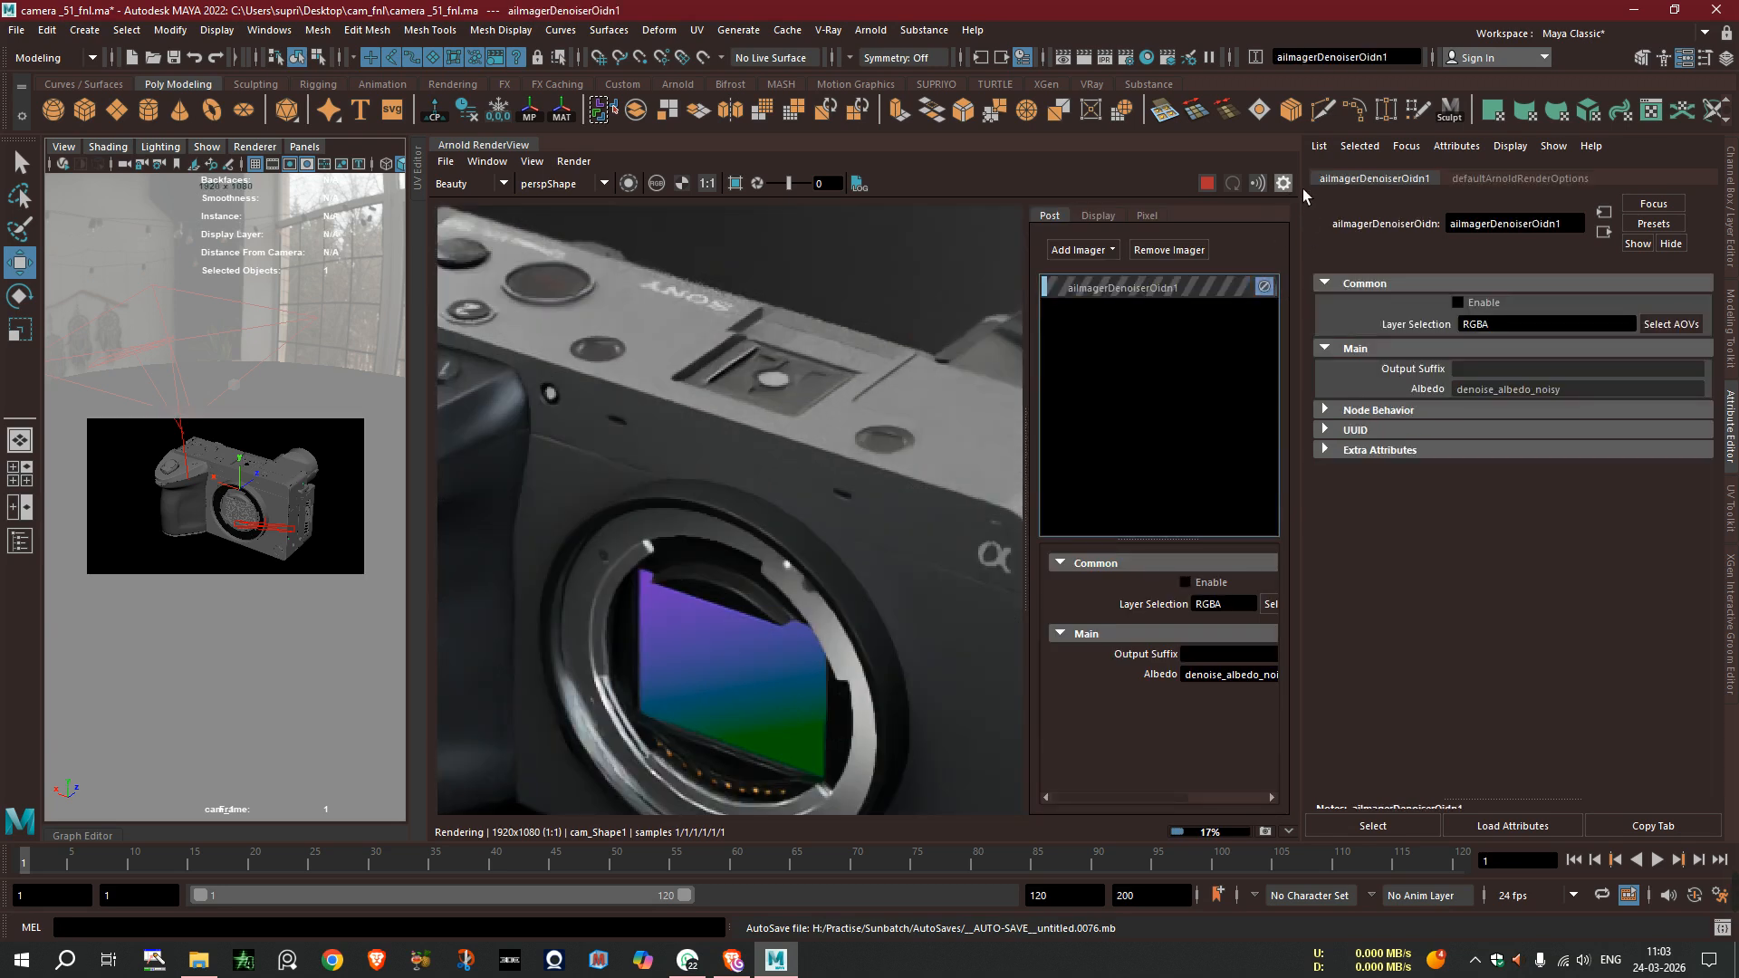
left_click(1284, 183)
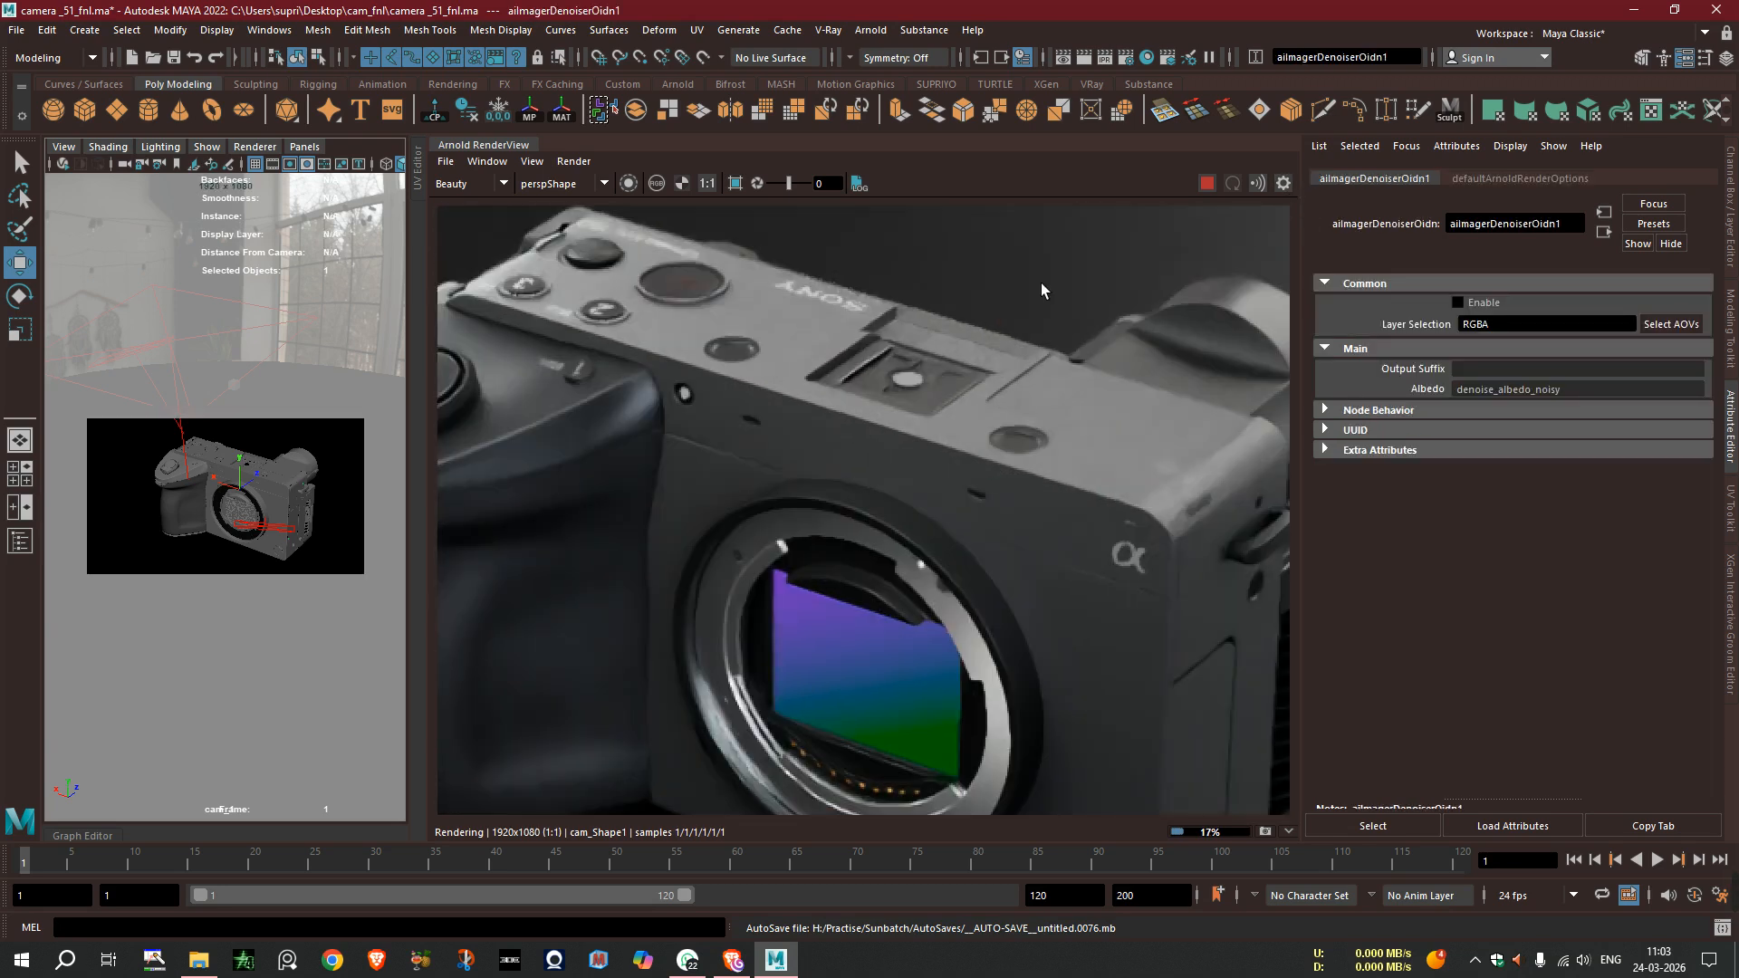
- Lower the reference cube slightly towards the camera body's top and stop the render
left_click(252, 355)
left_click(250, 358)
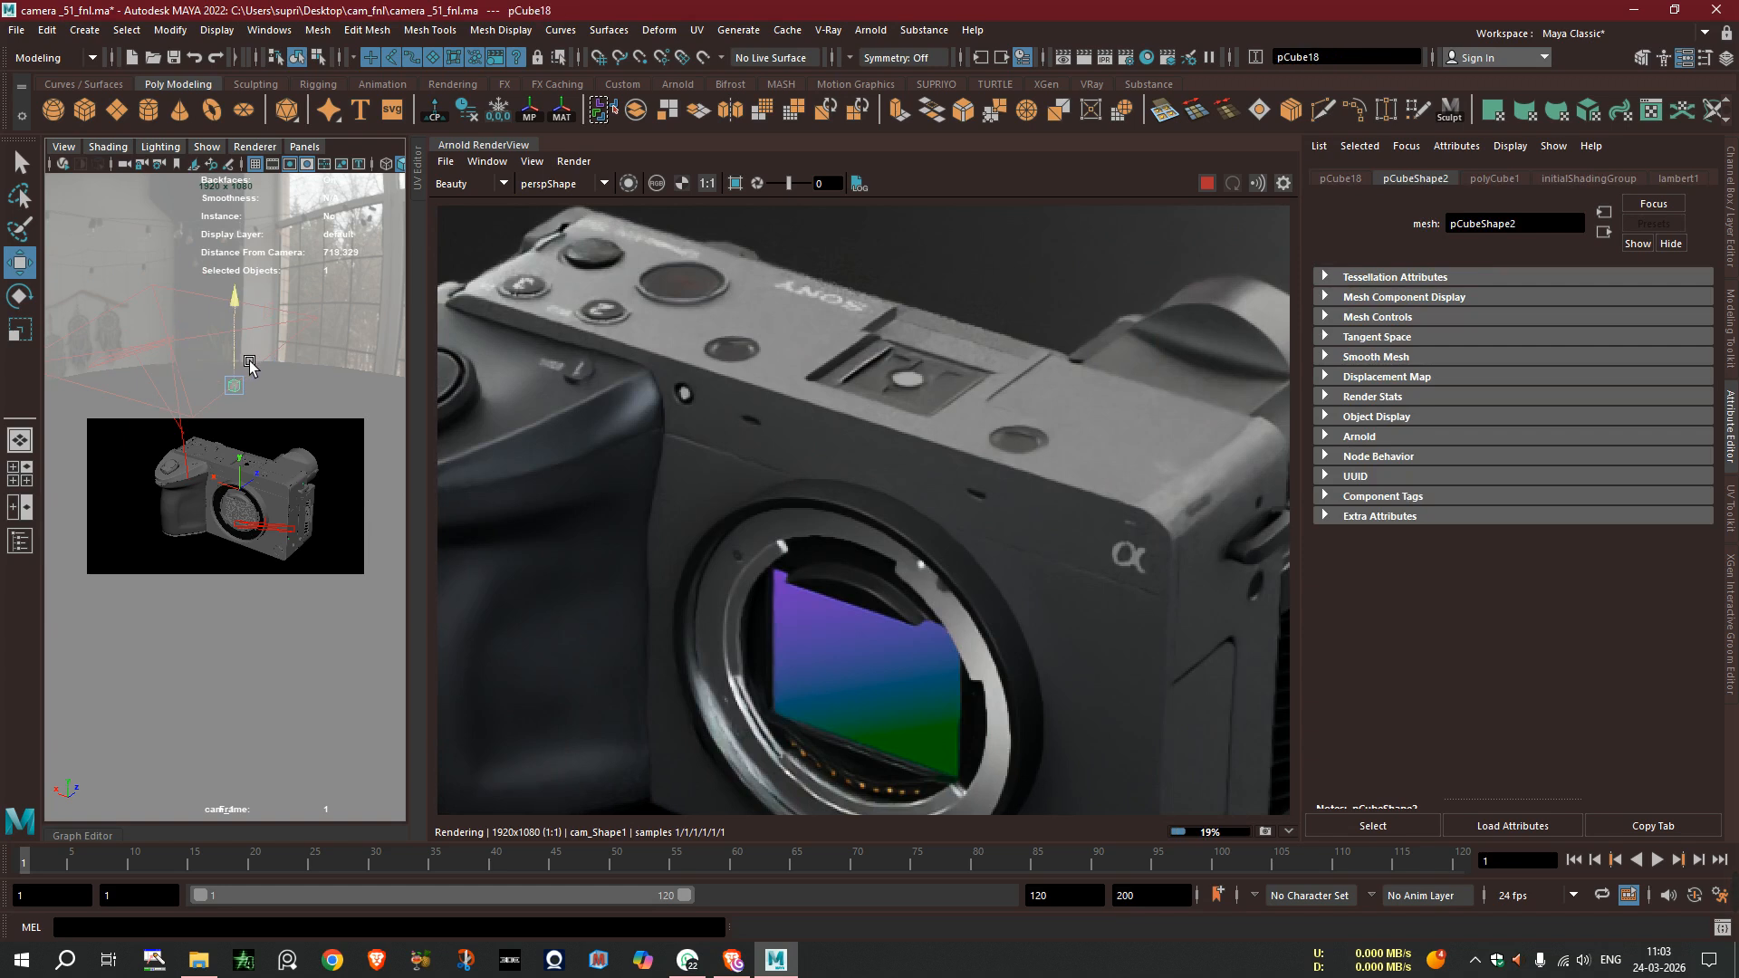
left_click_drag(251, 378, 252, 389)
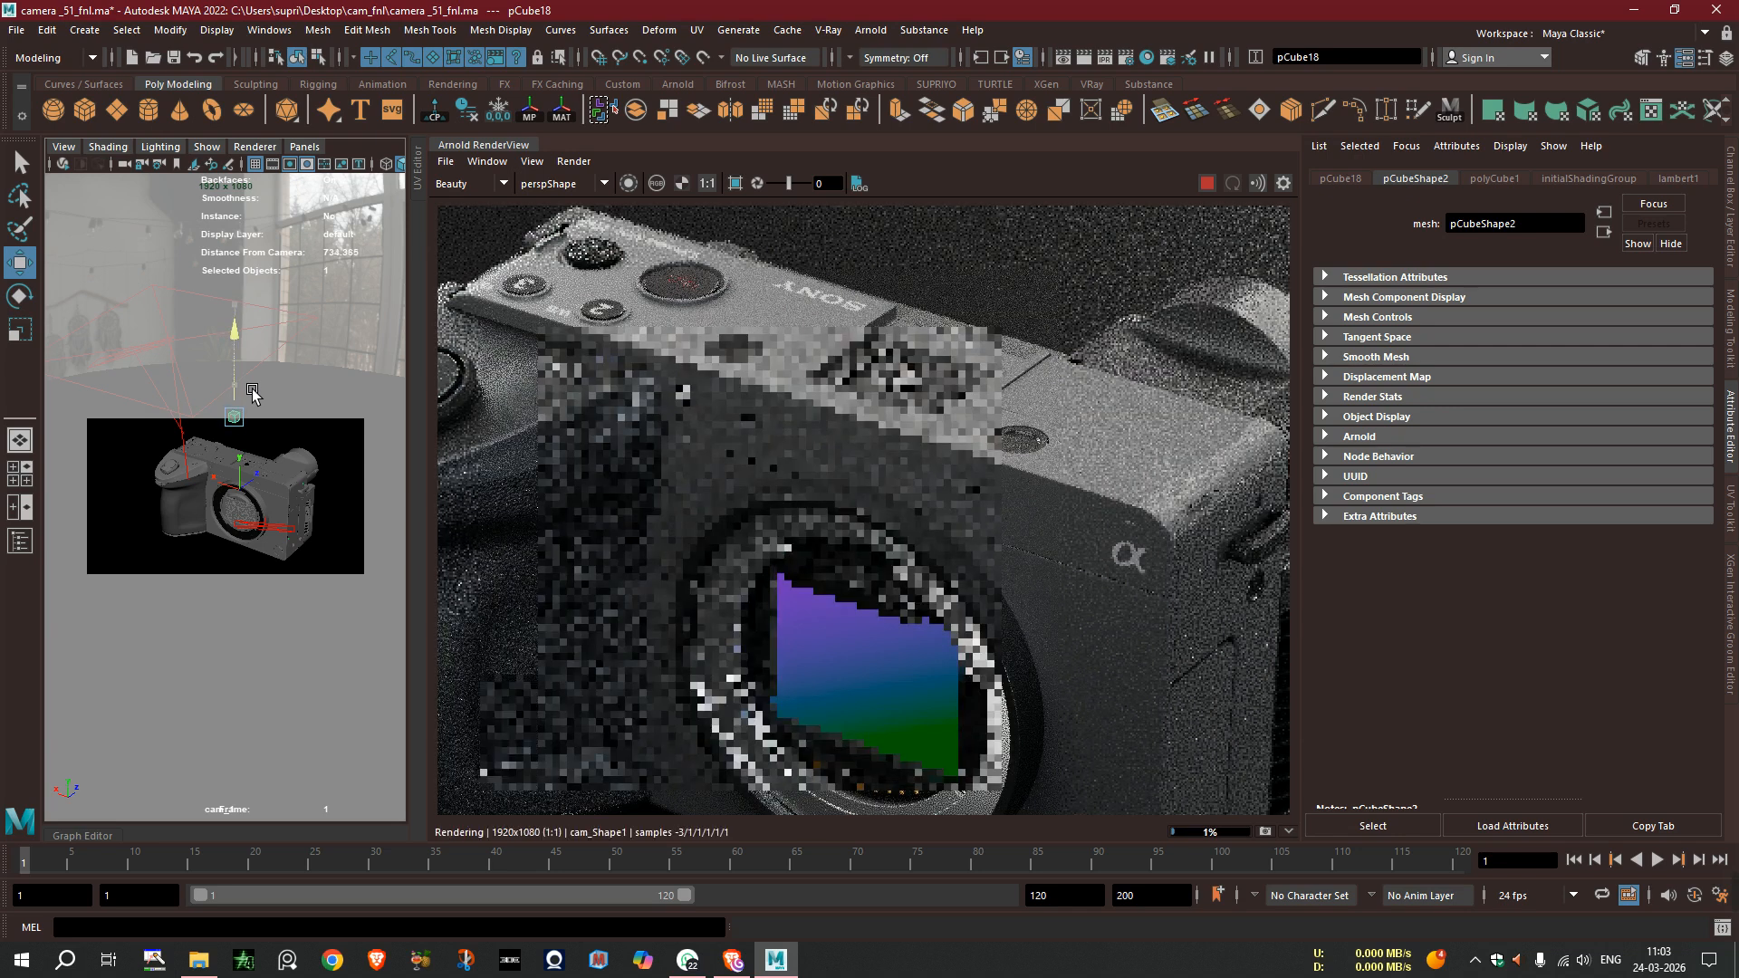
scroll(747, 373, "down", 3)
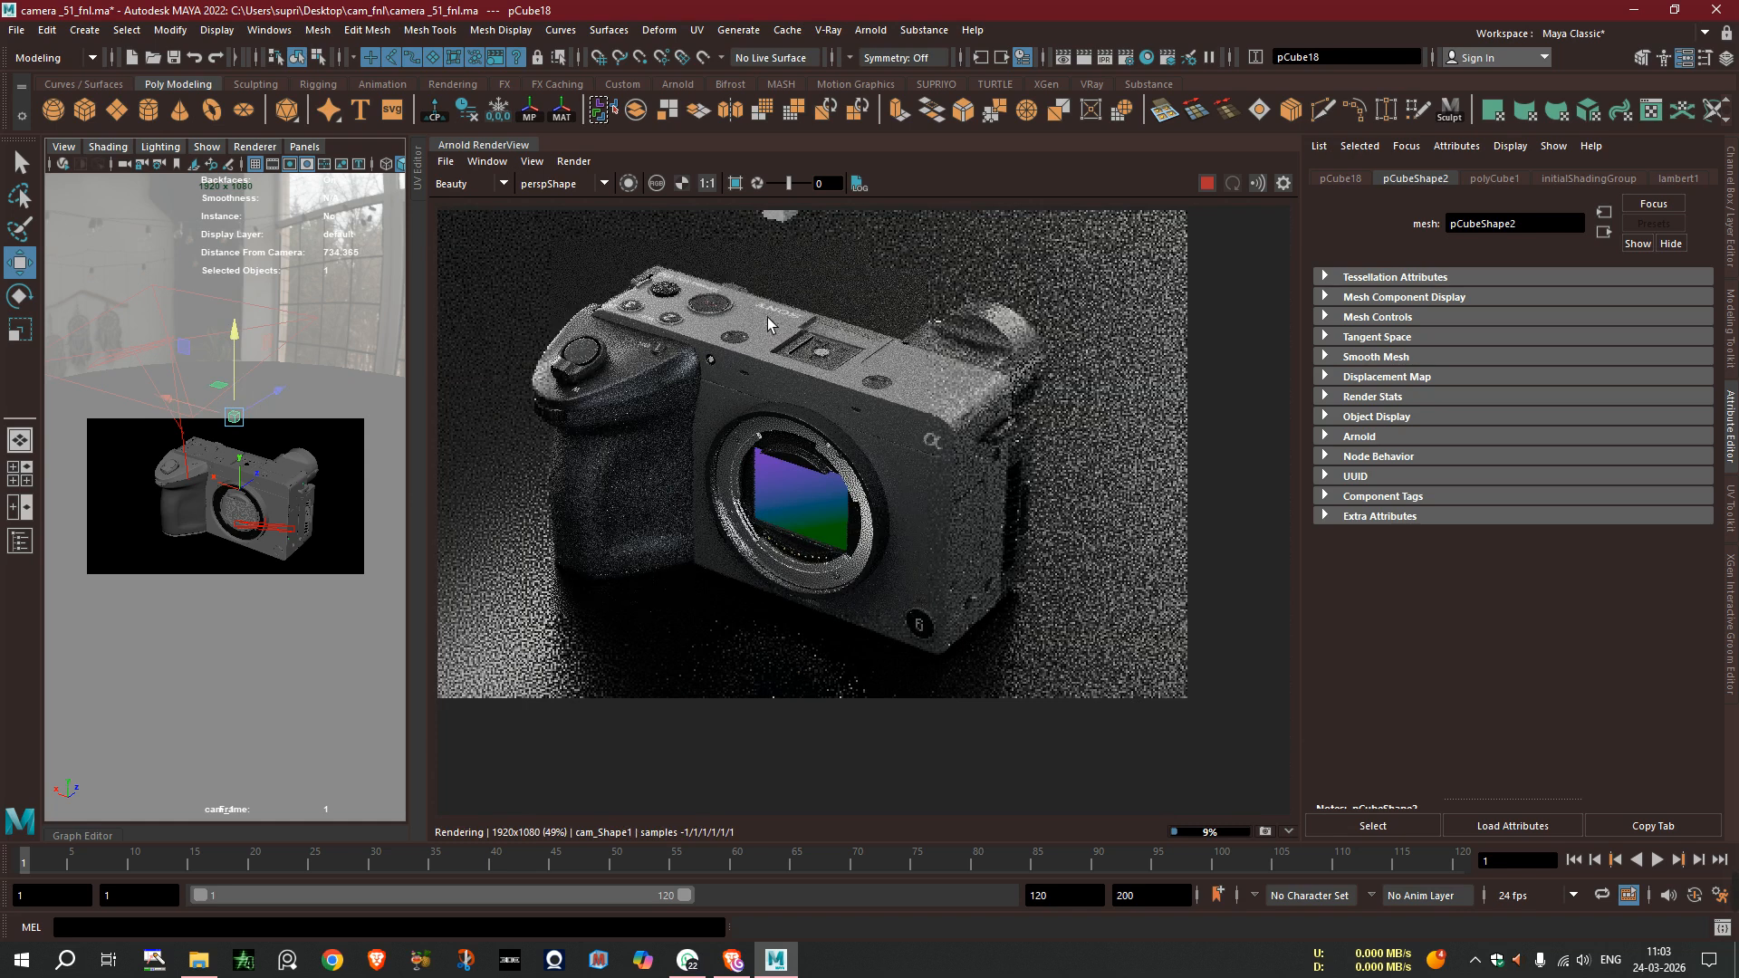
left_click(1206, 183)
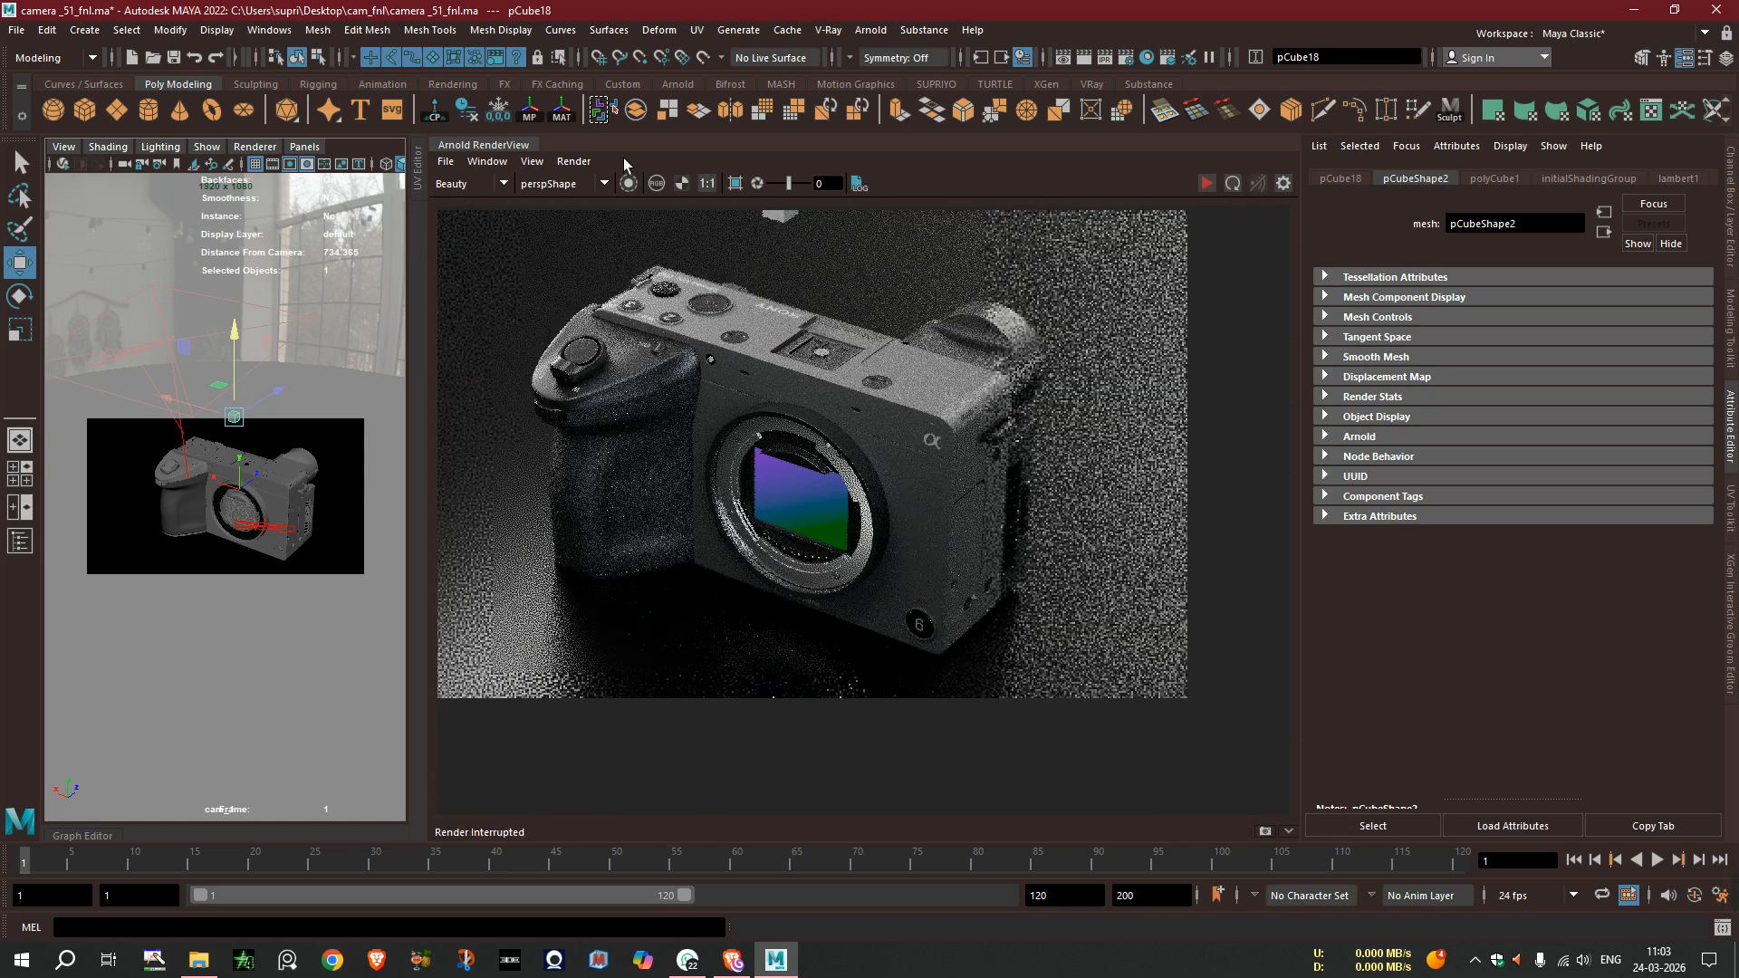
- Switch from the render to the cam_1 viewport and snap the reference cube to a vertex on the body's rear grip-side corner
left_click(509, 146)
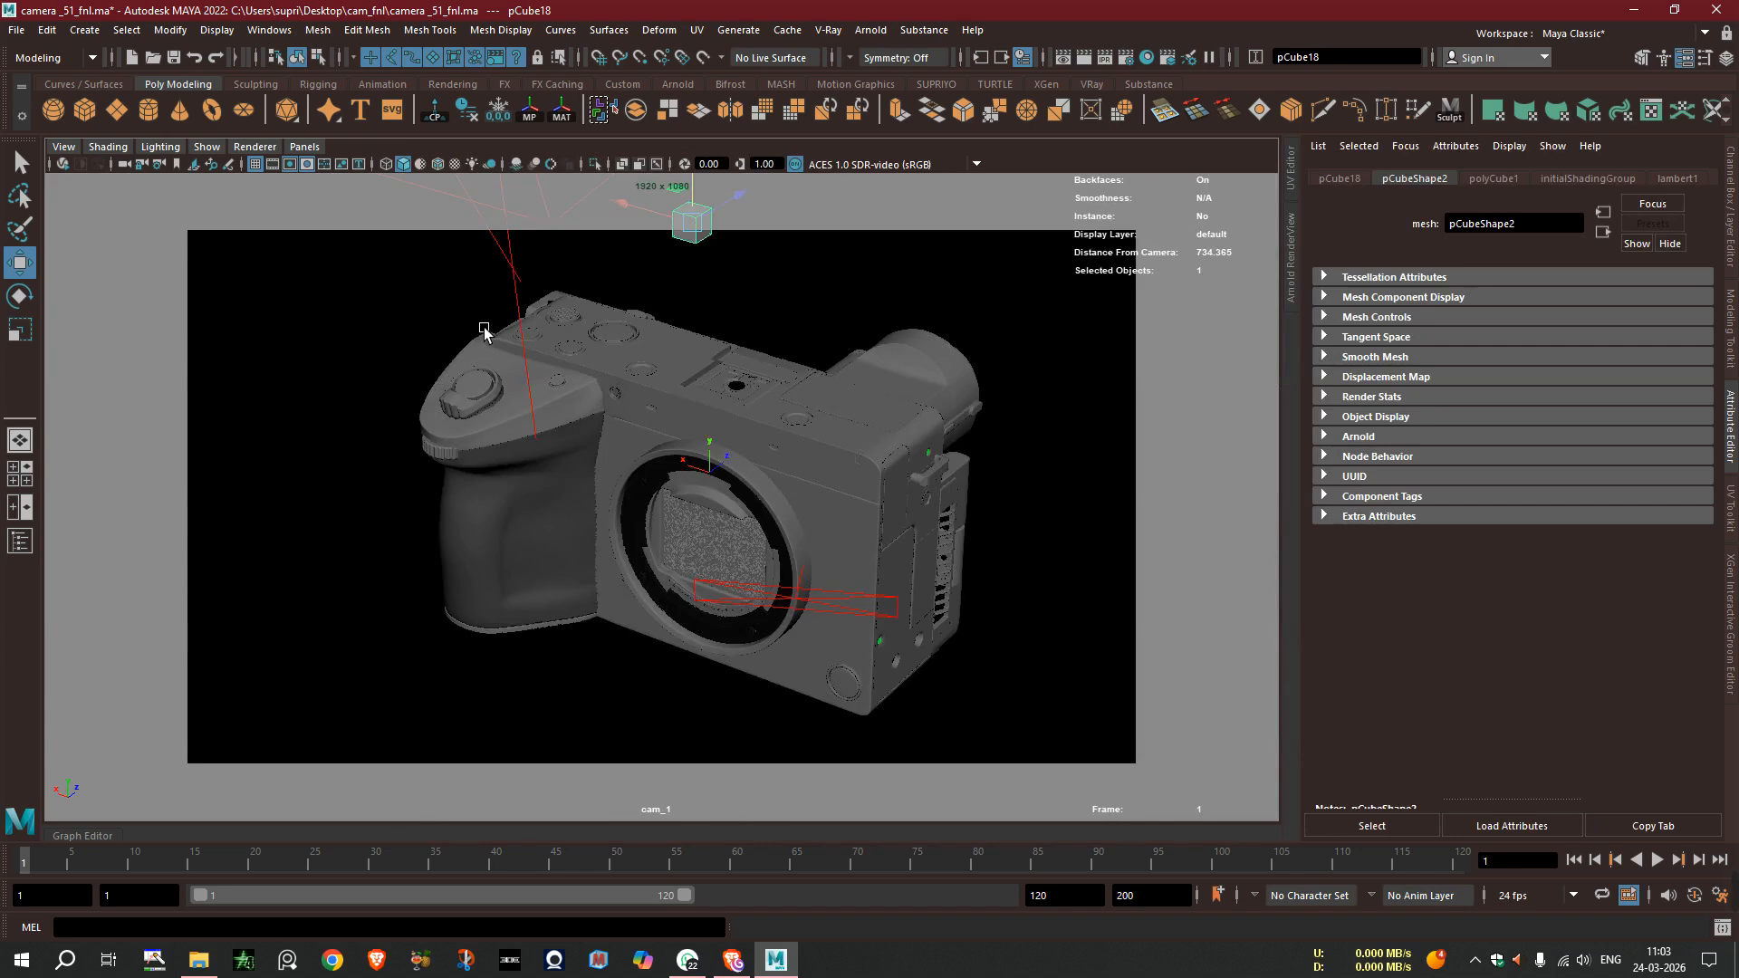
left_click_drag(664, 418, 1007, 421, "alt")
right_click_drag(796, 392, 865, 598, "alt")
right_click_drag(796, 524, 821, 573, "alt")
left_click_drag(821, 573, 818, 471, "alt")
right_click_drag(820, 452, 897, 637, "alt")
right_click_drag(650, 482, 857, 659, "alt")
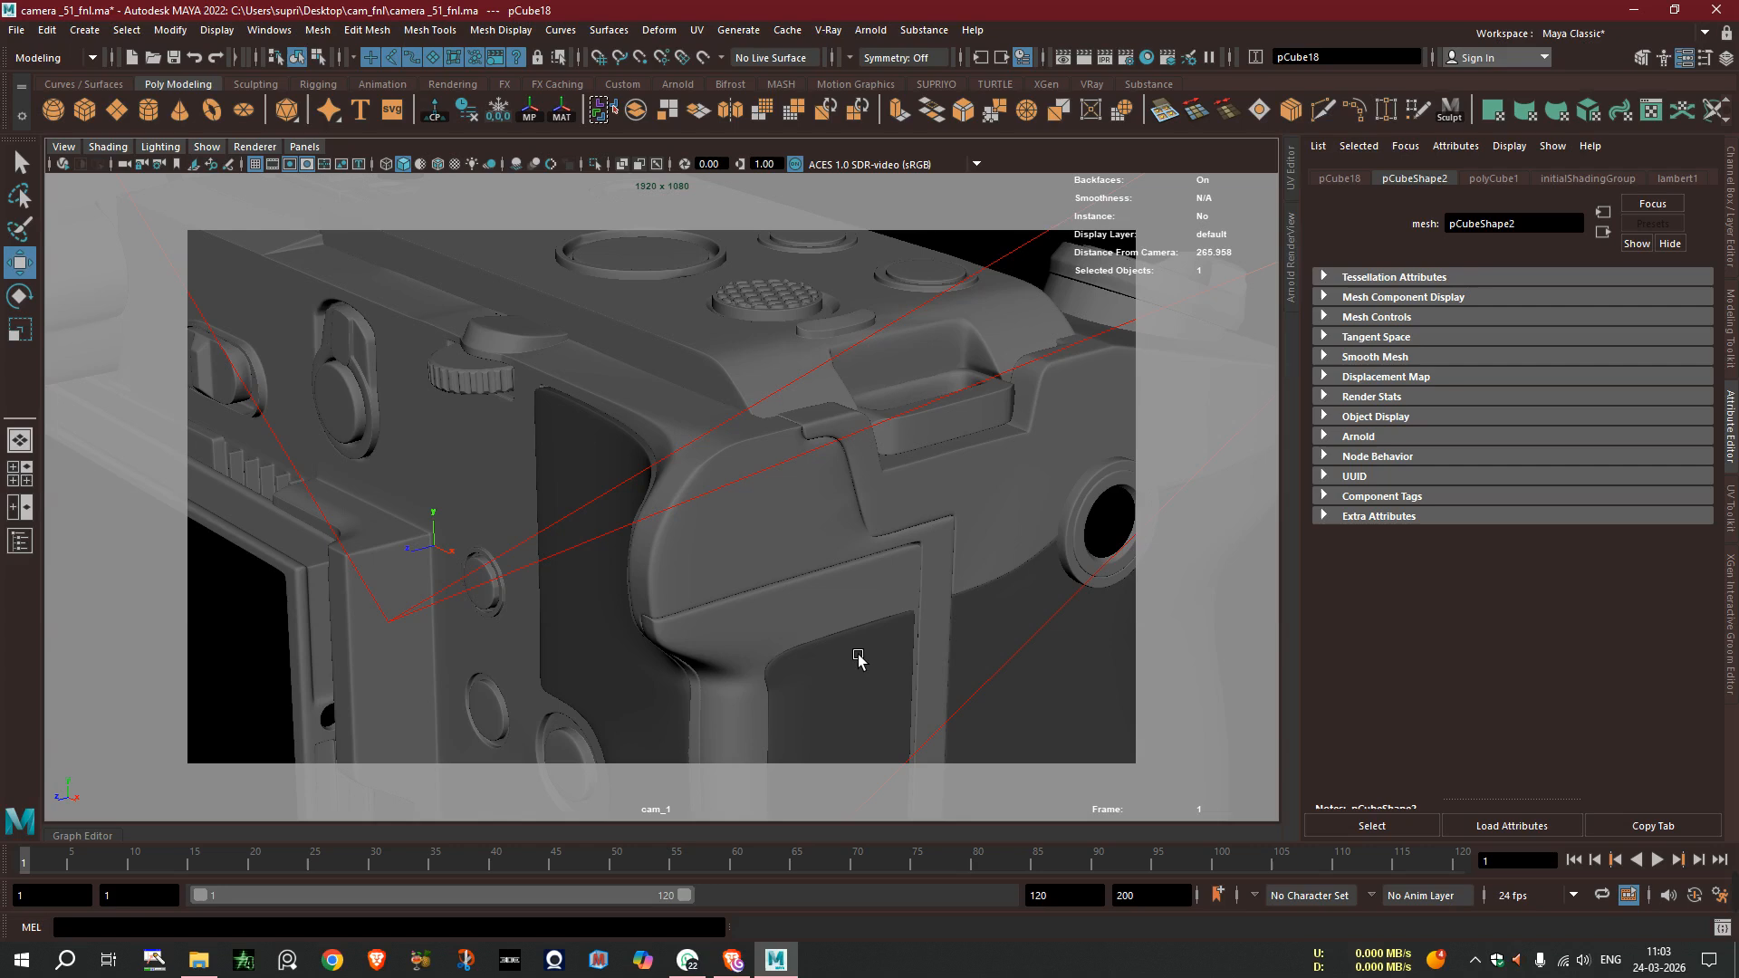
key("v")
middle_click_drag(706, 468, 727, 475)
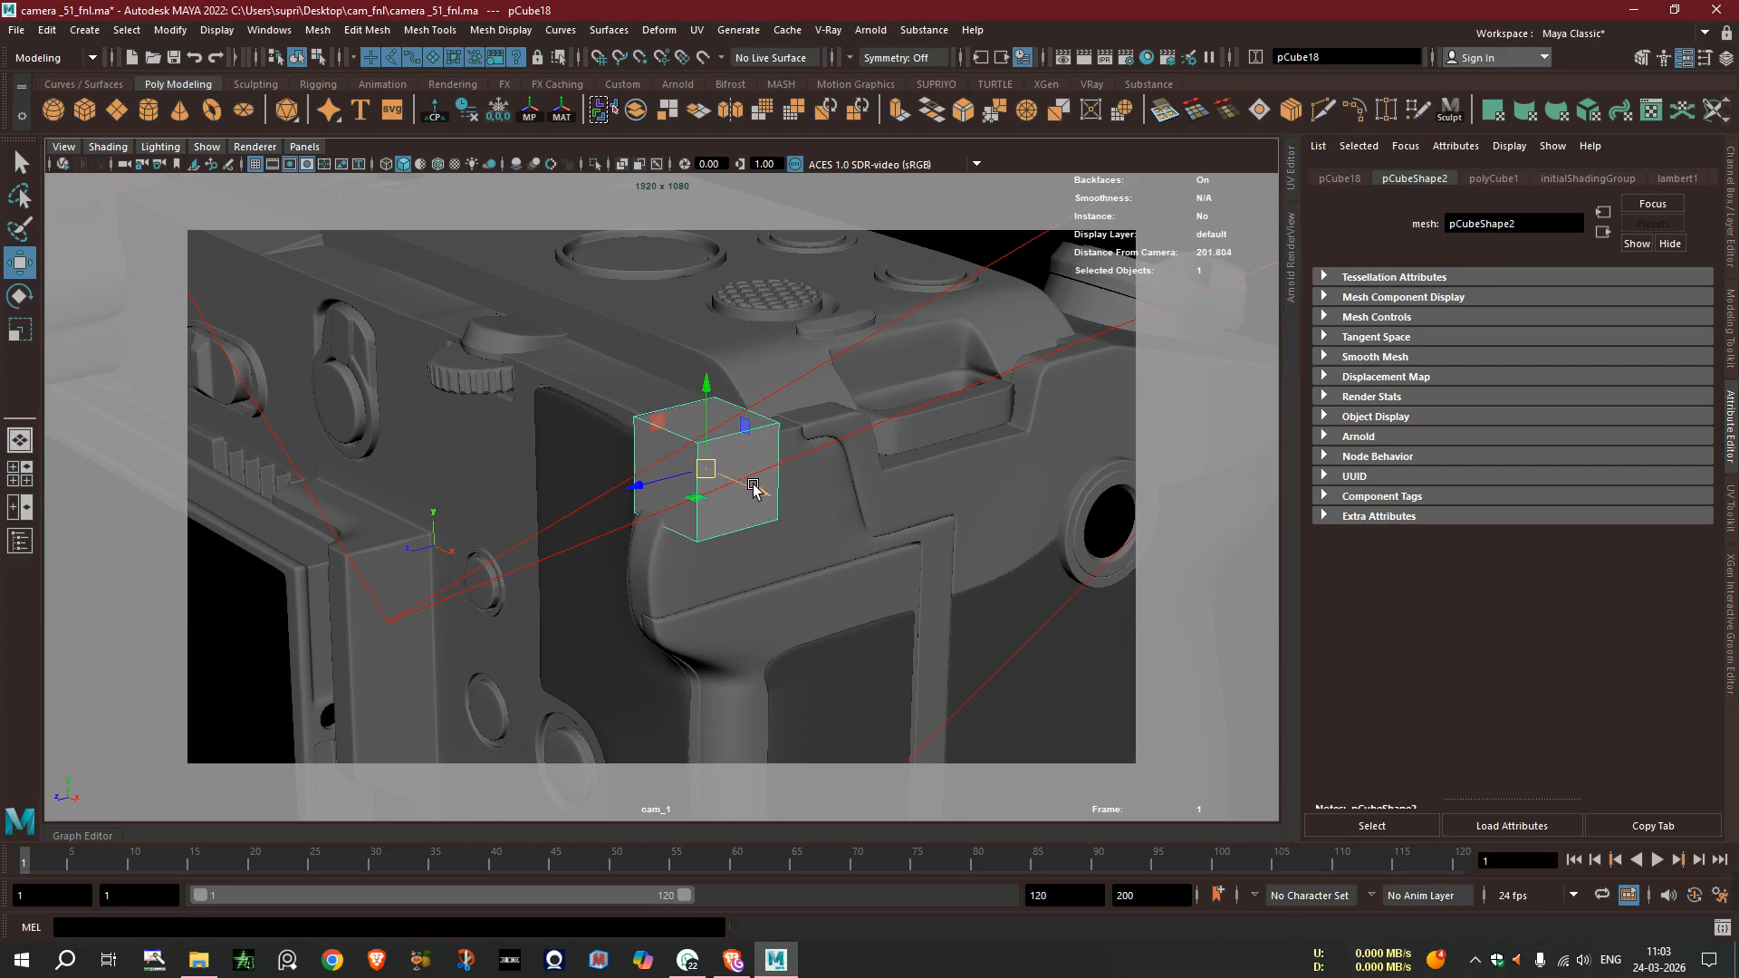
- Move the reference cube away from the grip-side corner to a clear spot behind the camera body
middle_click_drag(775, 408, 769, 470, "alt")
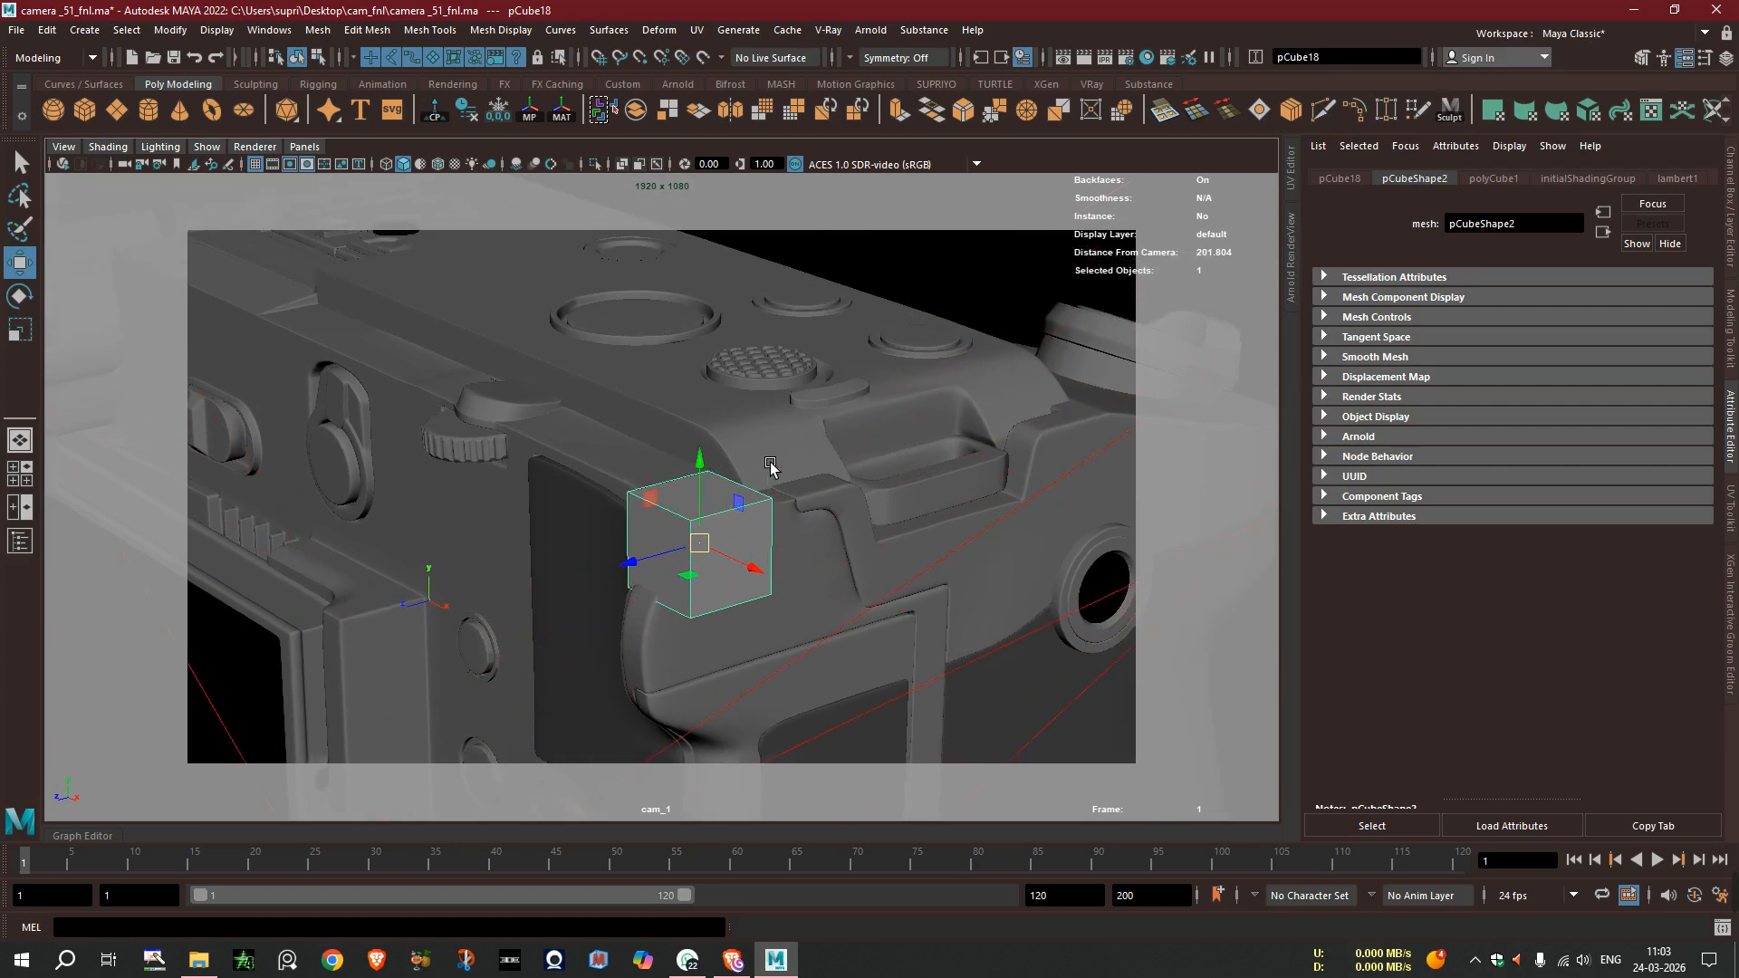
mouse_move(754, 466)
right_mouse_down("alt")
mouse_move(761, 484)
mouse_move(739, 453)
right_mouse_up("alt")
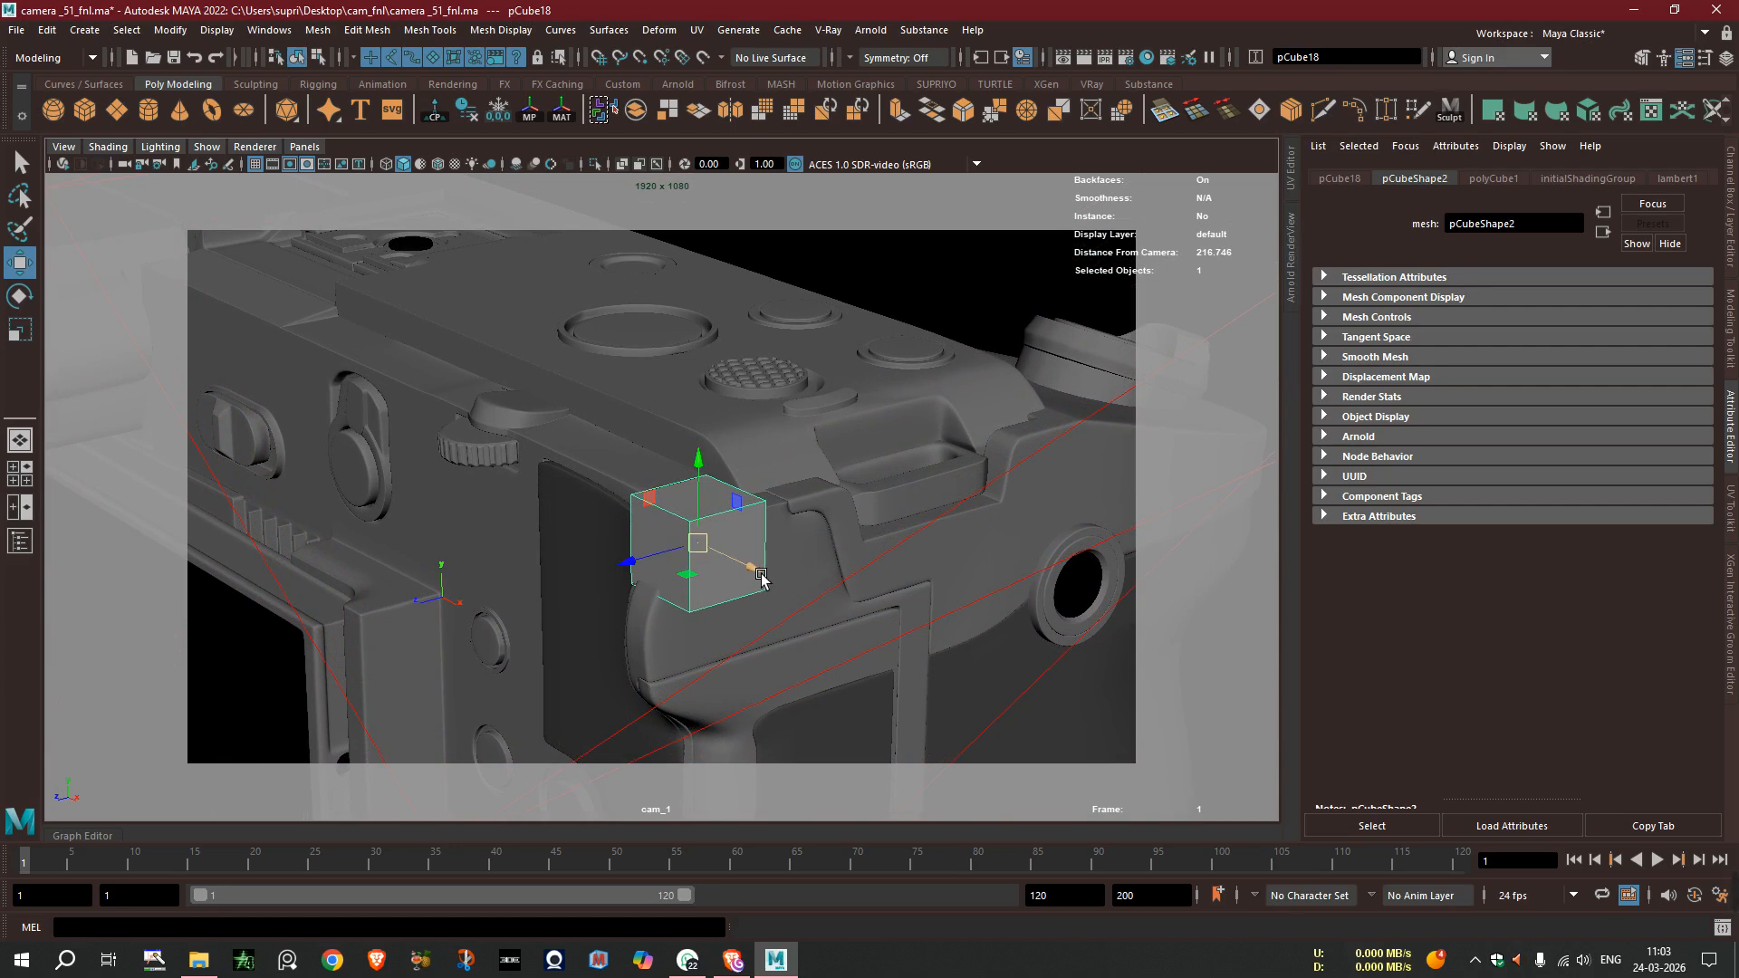
left_click_drag(761, 576, 530, 467)
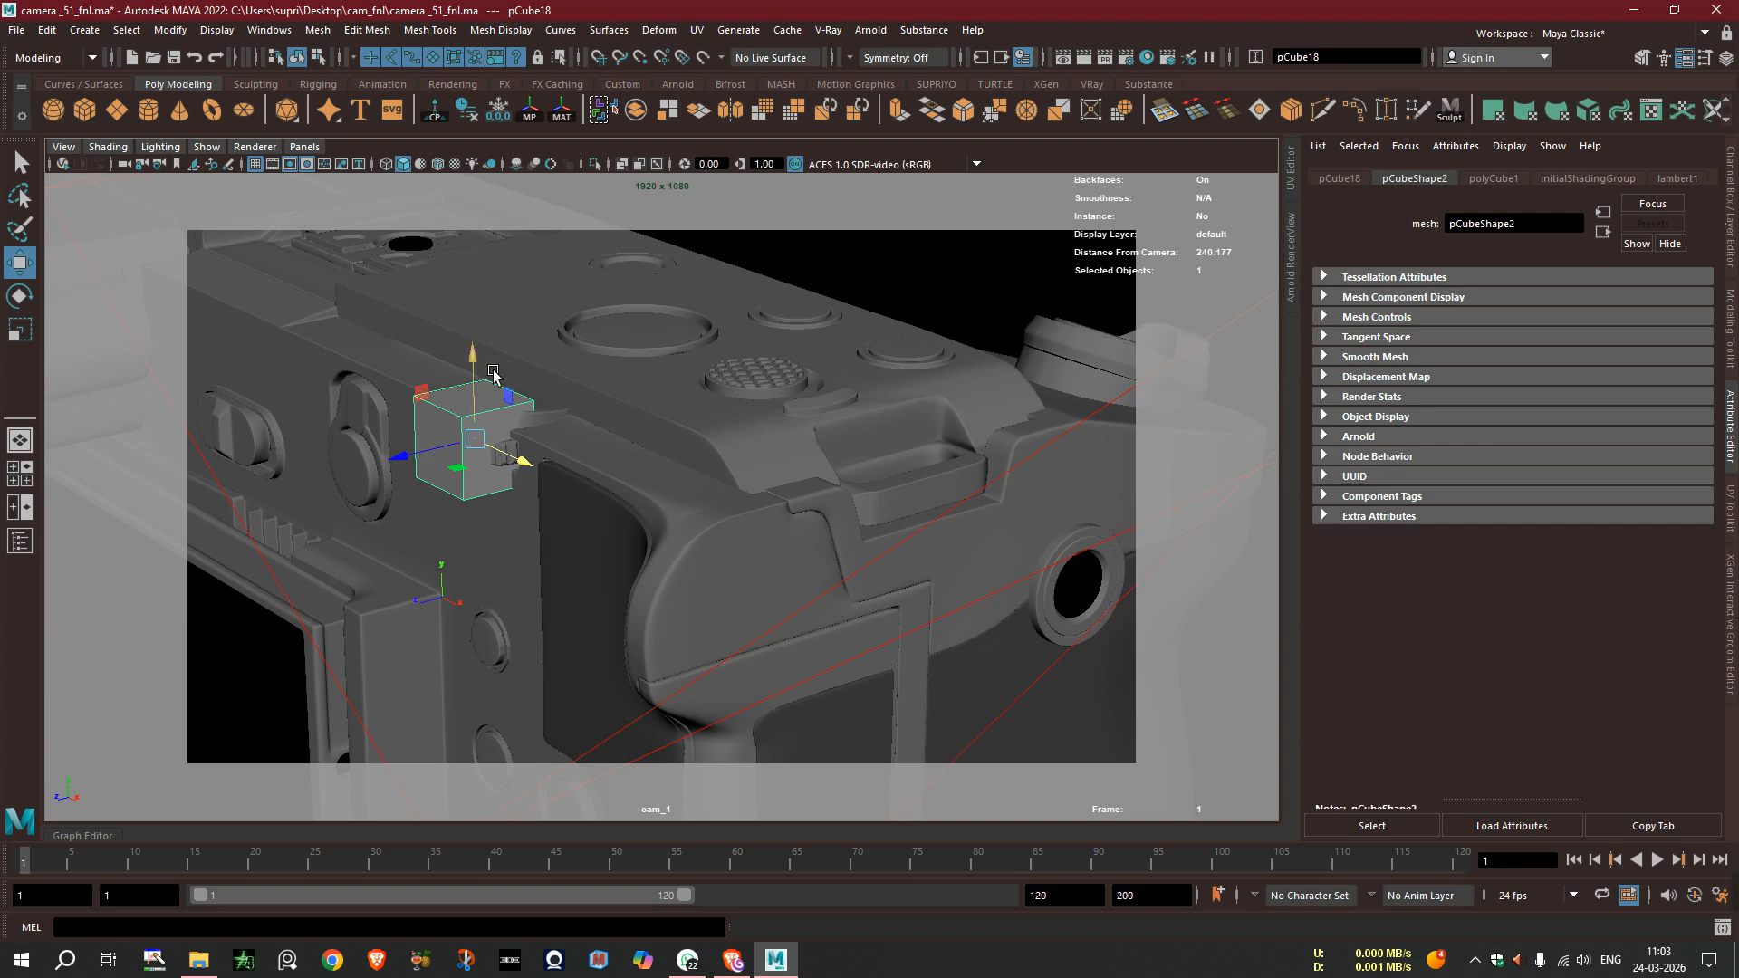
left_click_drag(426, 453, 37, 547)
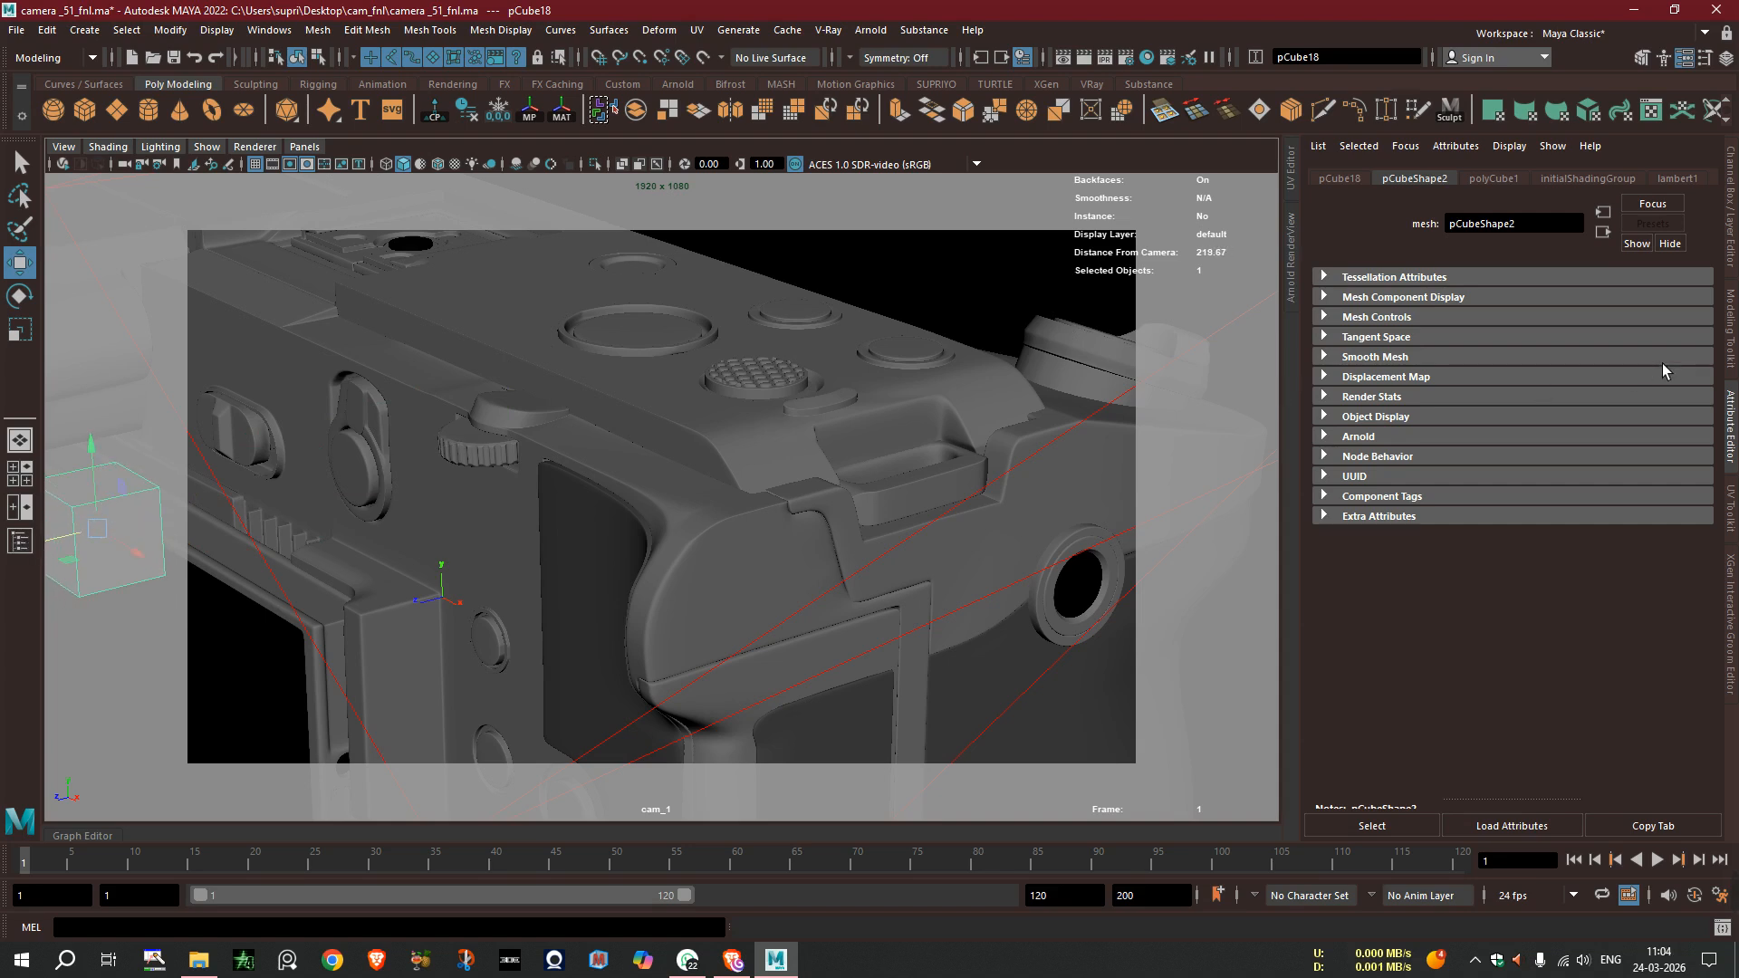
- Create a display layer and add the selected reference cube to it
key("ctrl+a")
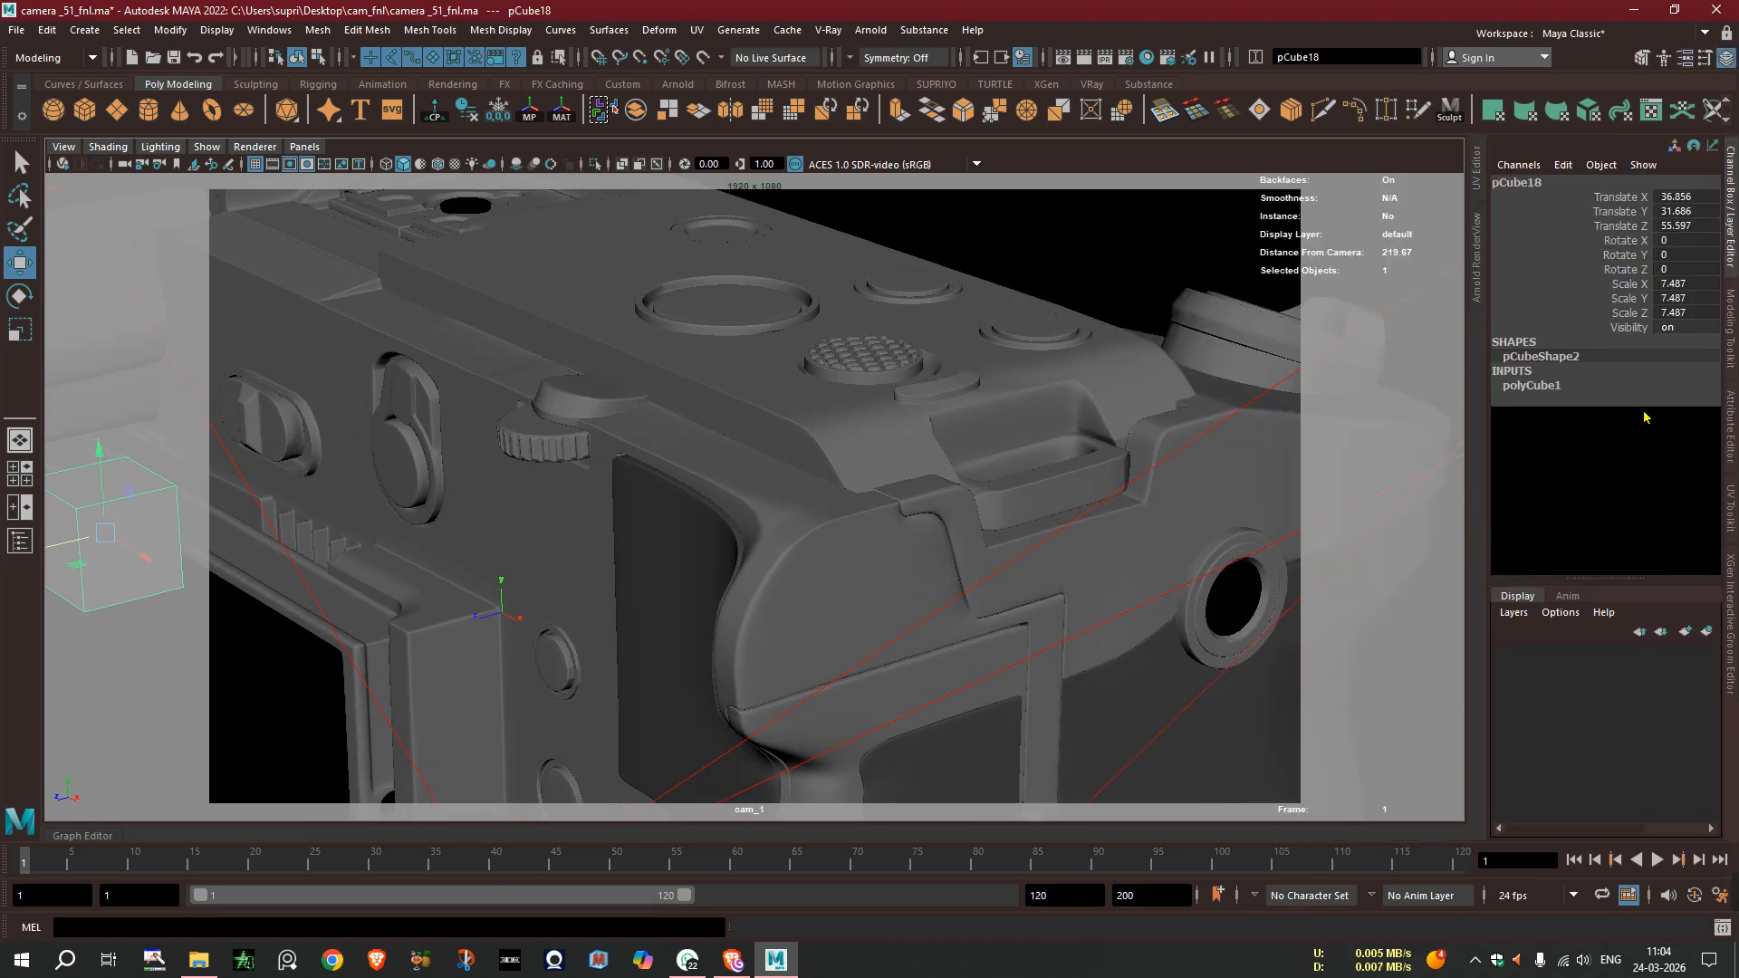
left_click(1513, 612)
left_click(1534, 634)
left_click(1602, 665)
right_click(1602, 664)
left_click(1574, 692)
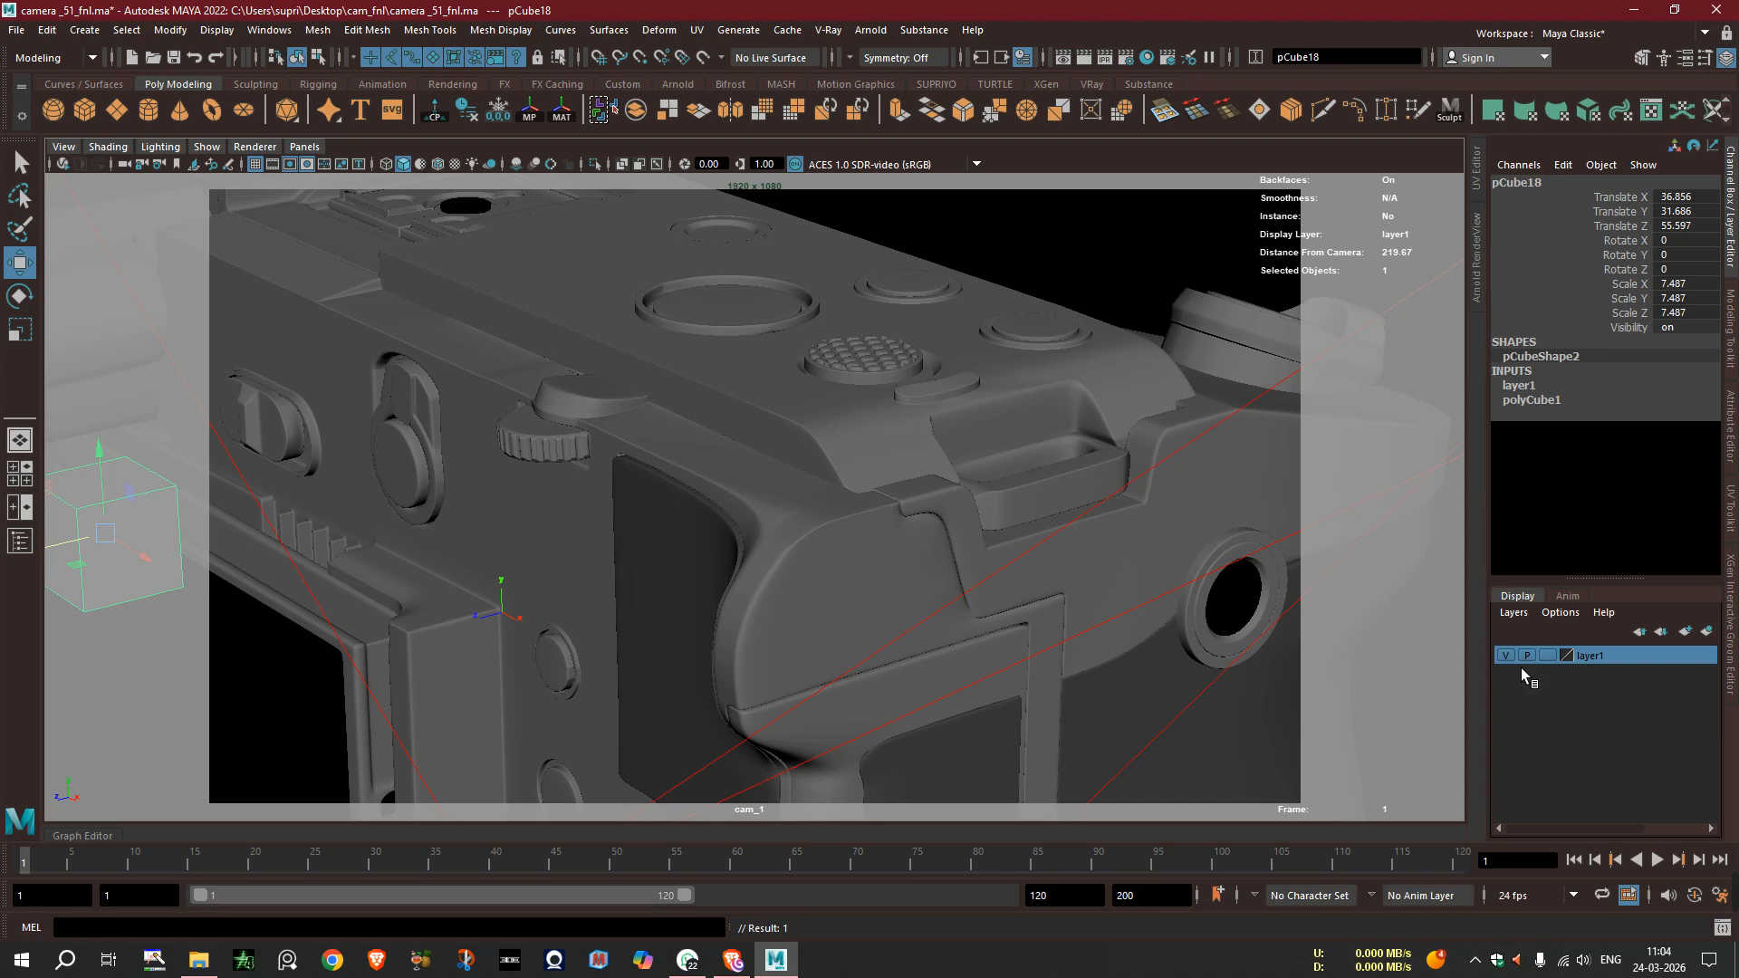
- Move the reference cube along Z to about 18.85, onto the ridged dial at the body's rear edge, and hide its display layer
left_click_drag(68, 544, 535, 469)
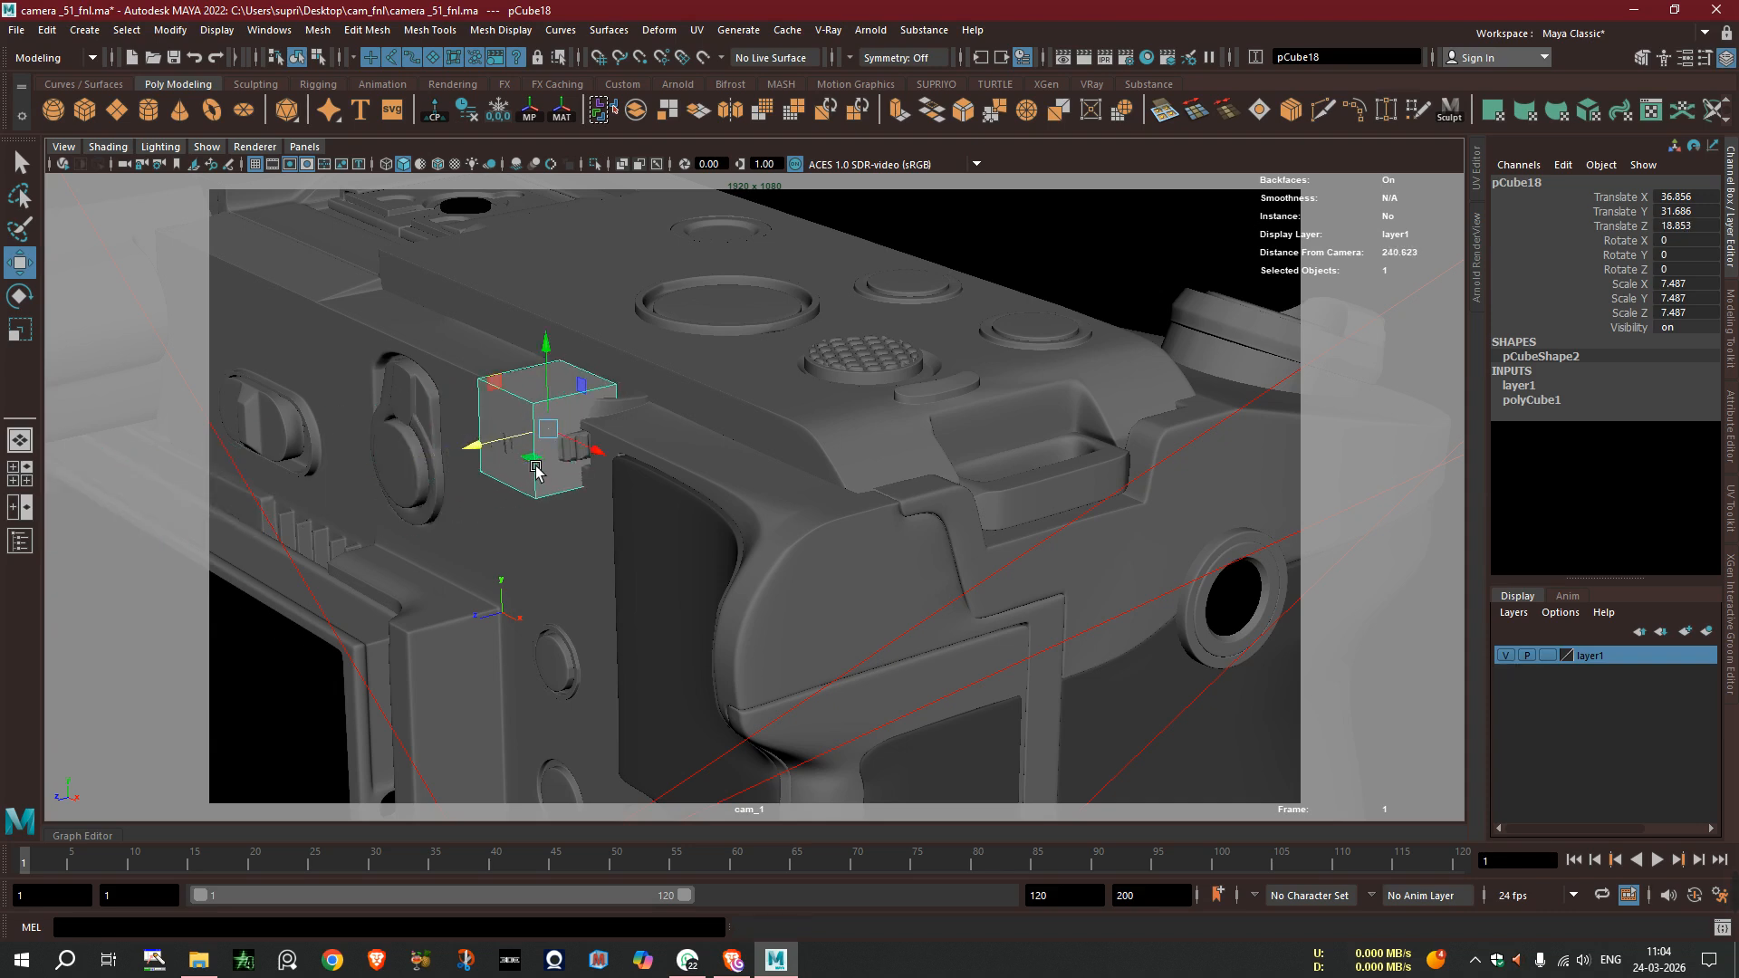
left_click(1506, 655)
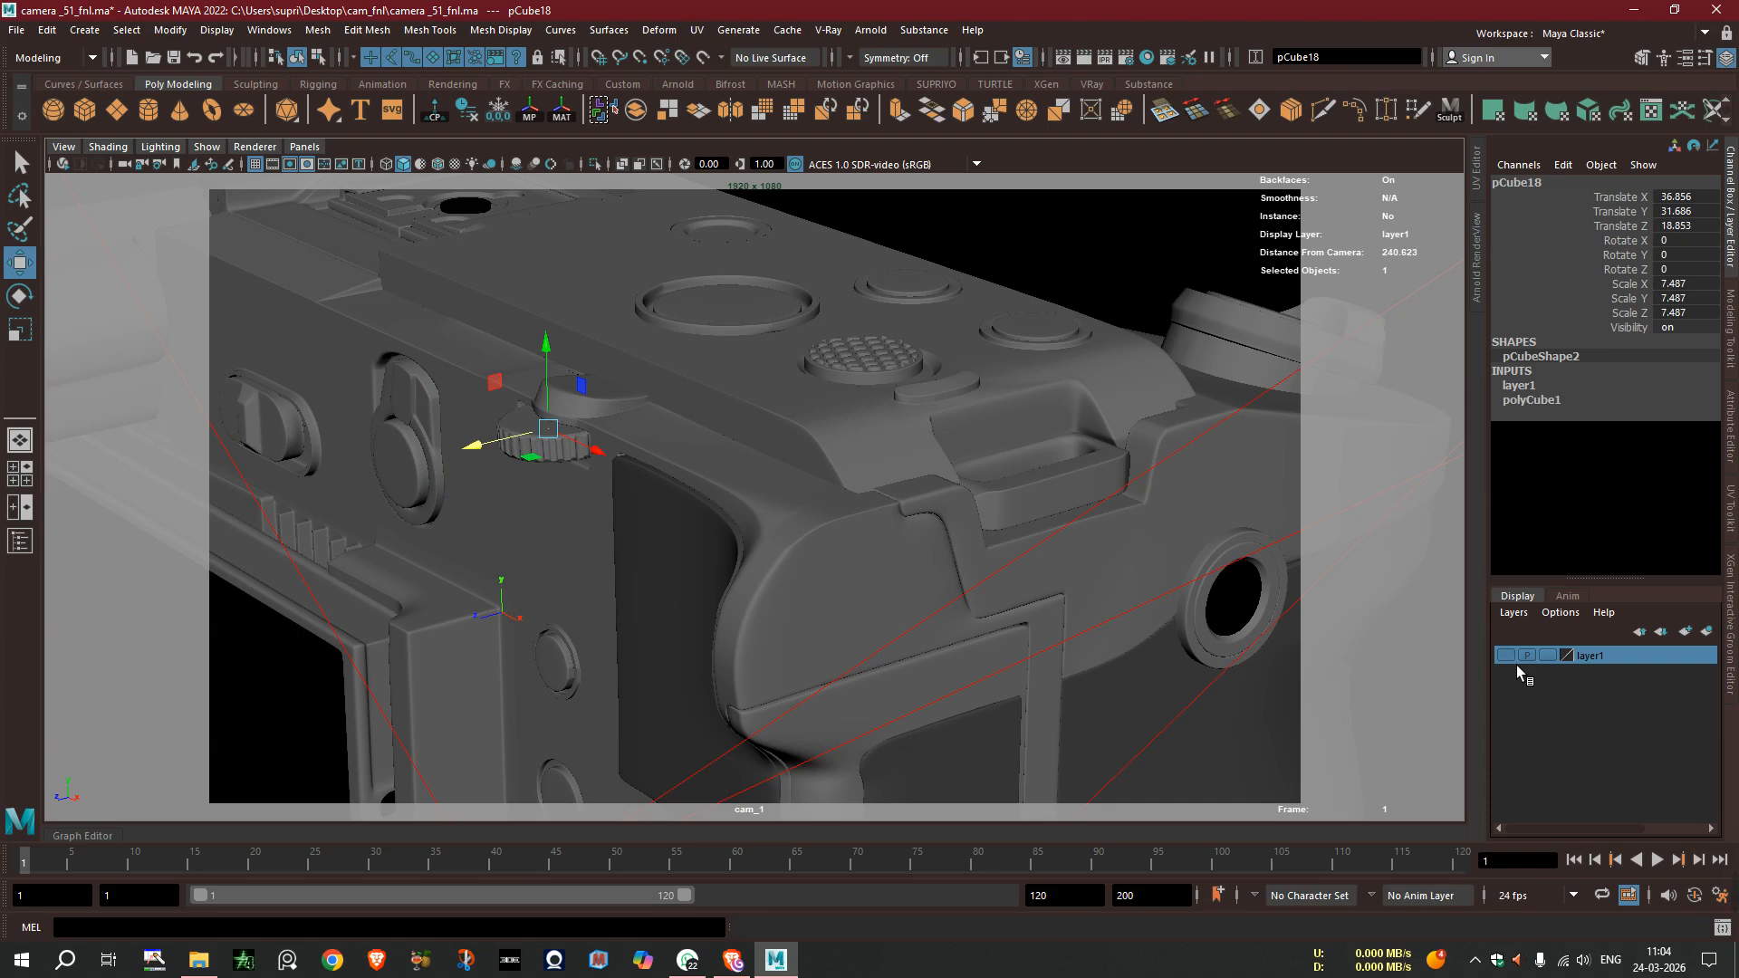
left_click(1507, 656)
left_click(1507, 655)
- Set cam_1's Arnold focus distance to 240
key("ctrl+a")
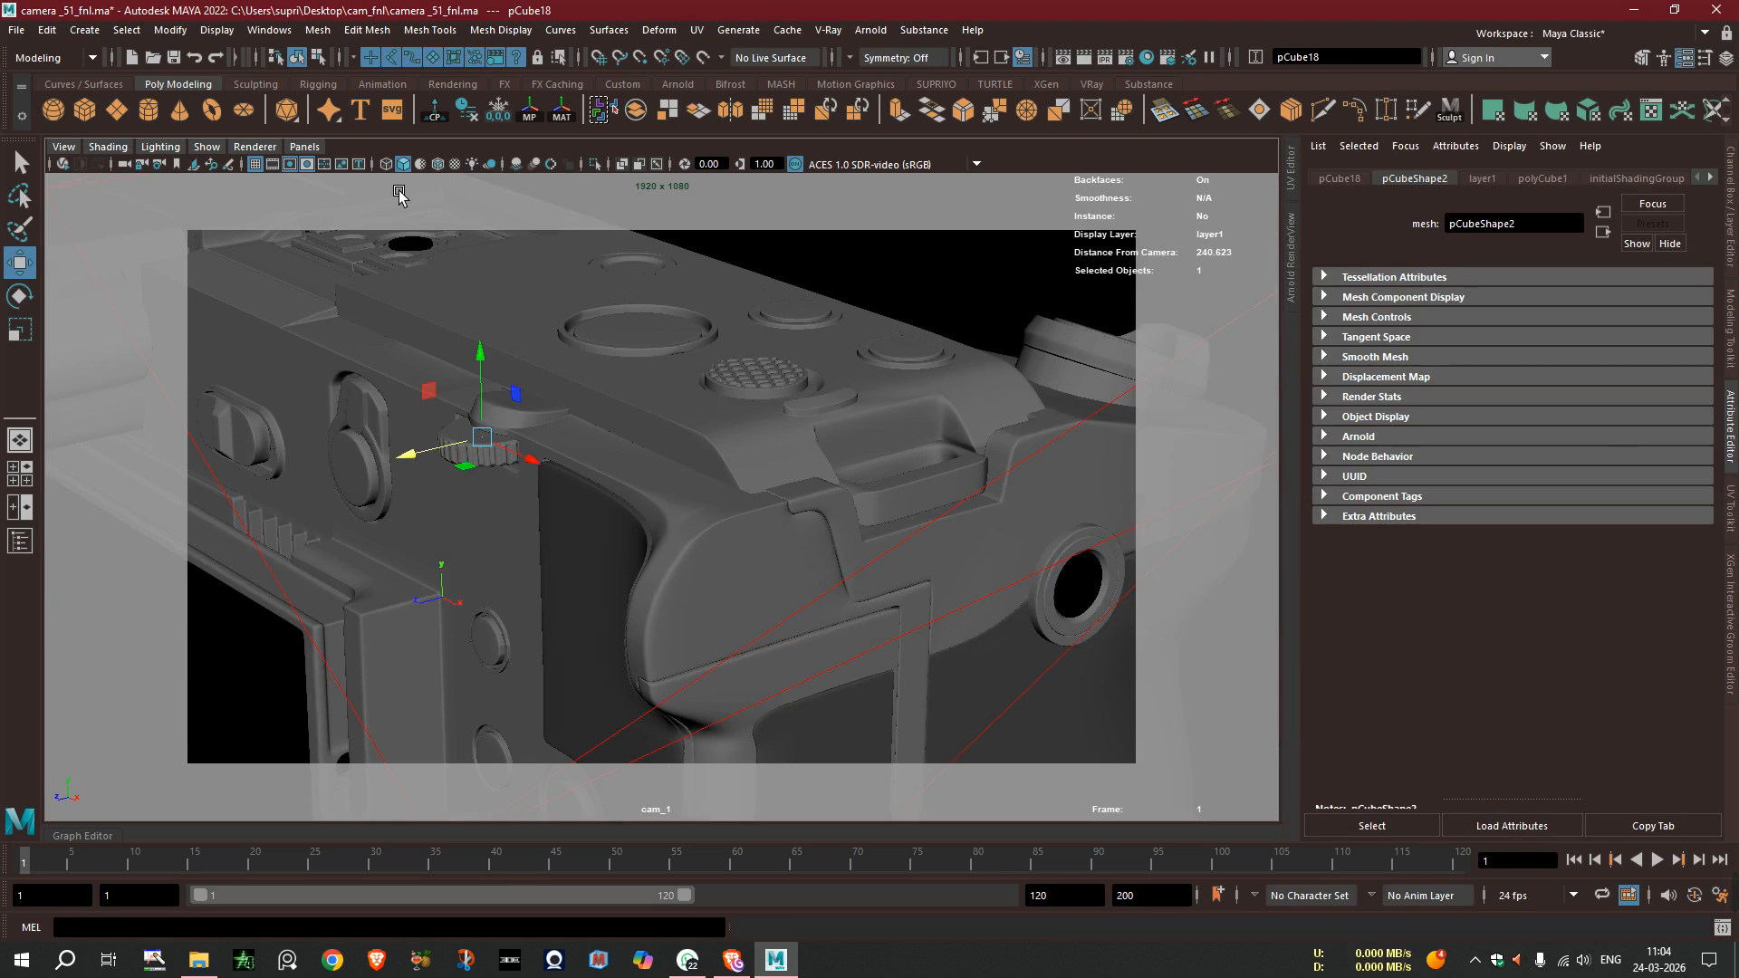
left_click(143, 168)
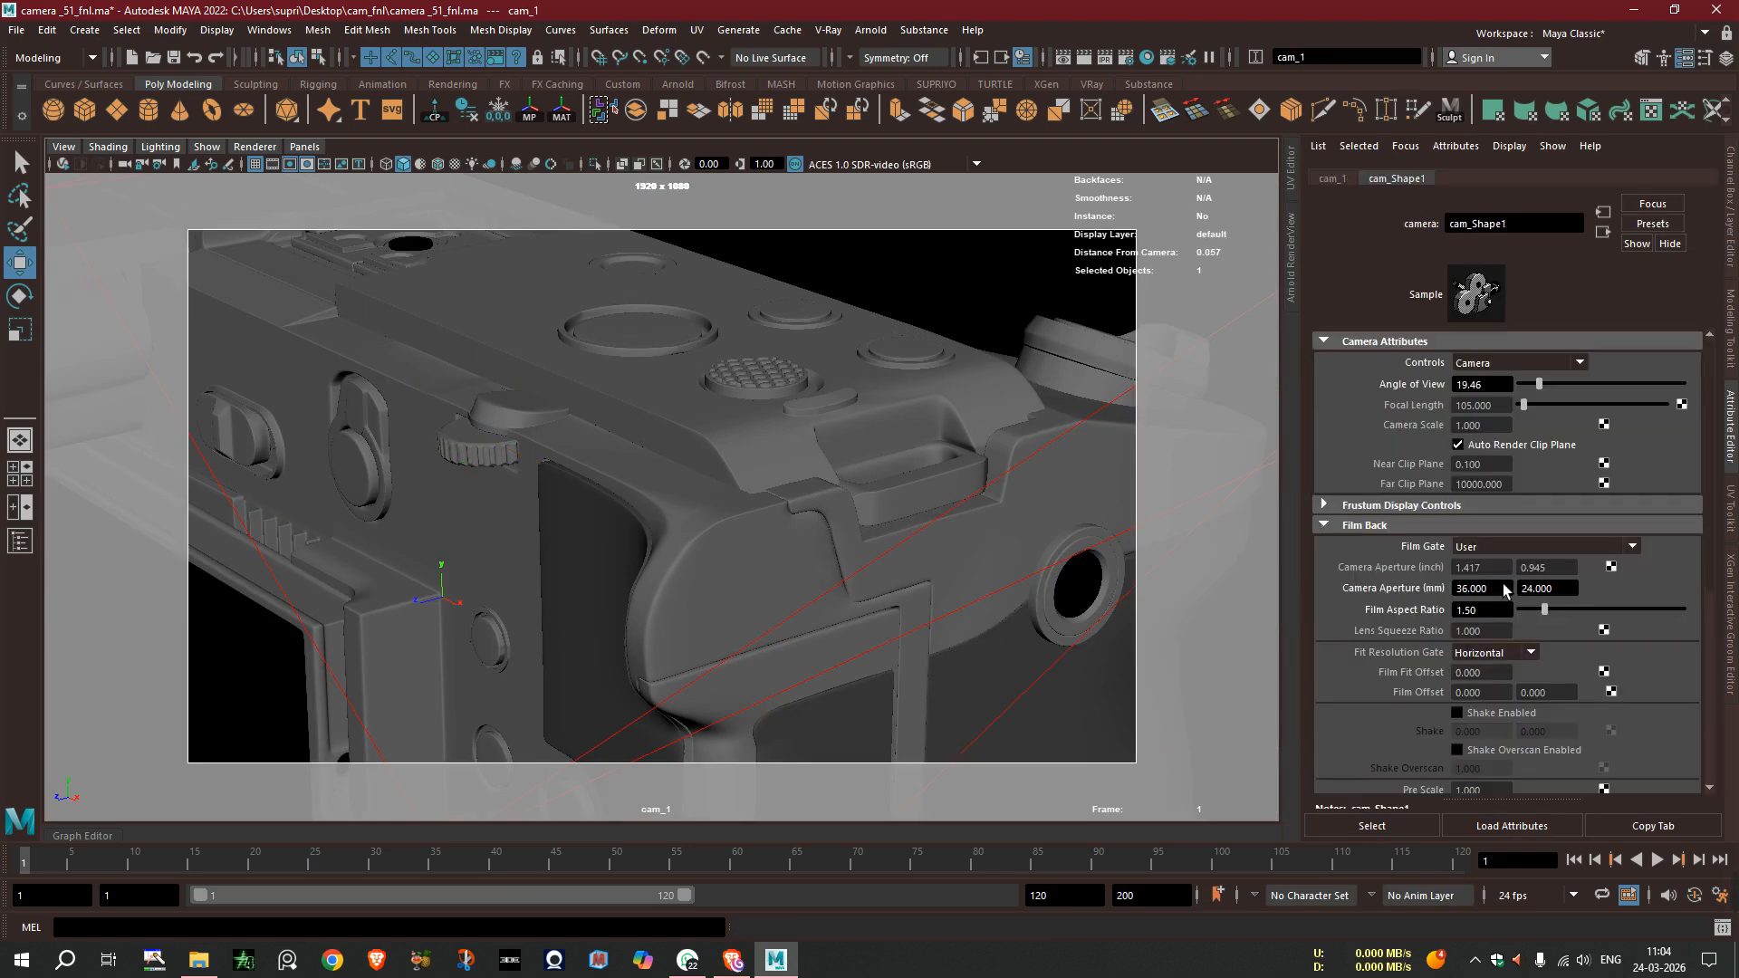
scroll(1519, 610, "down", 5)
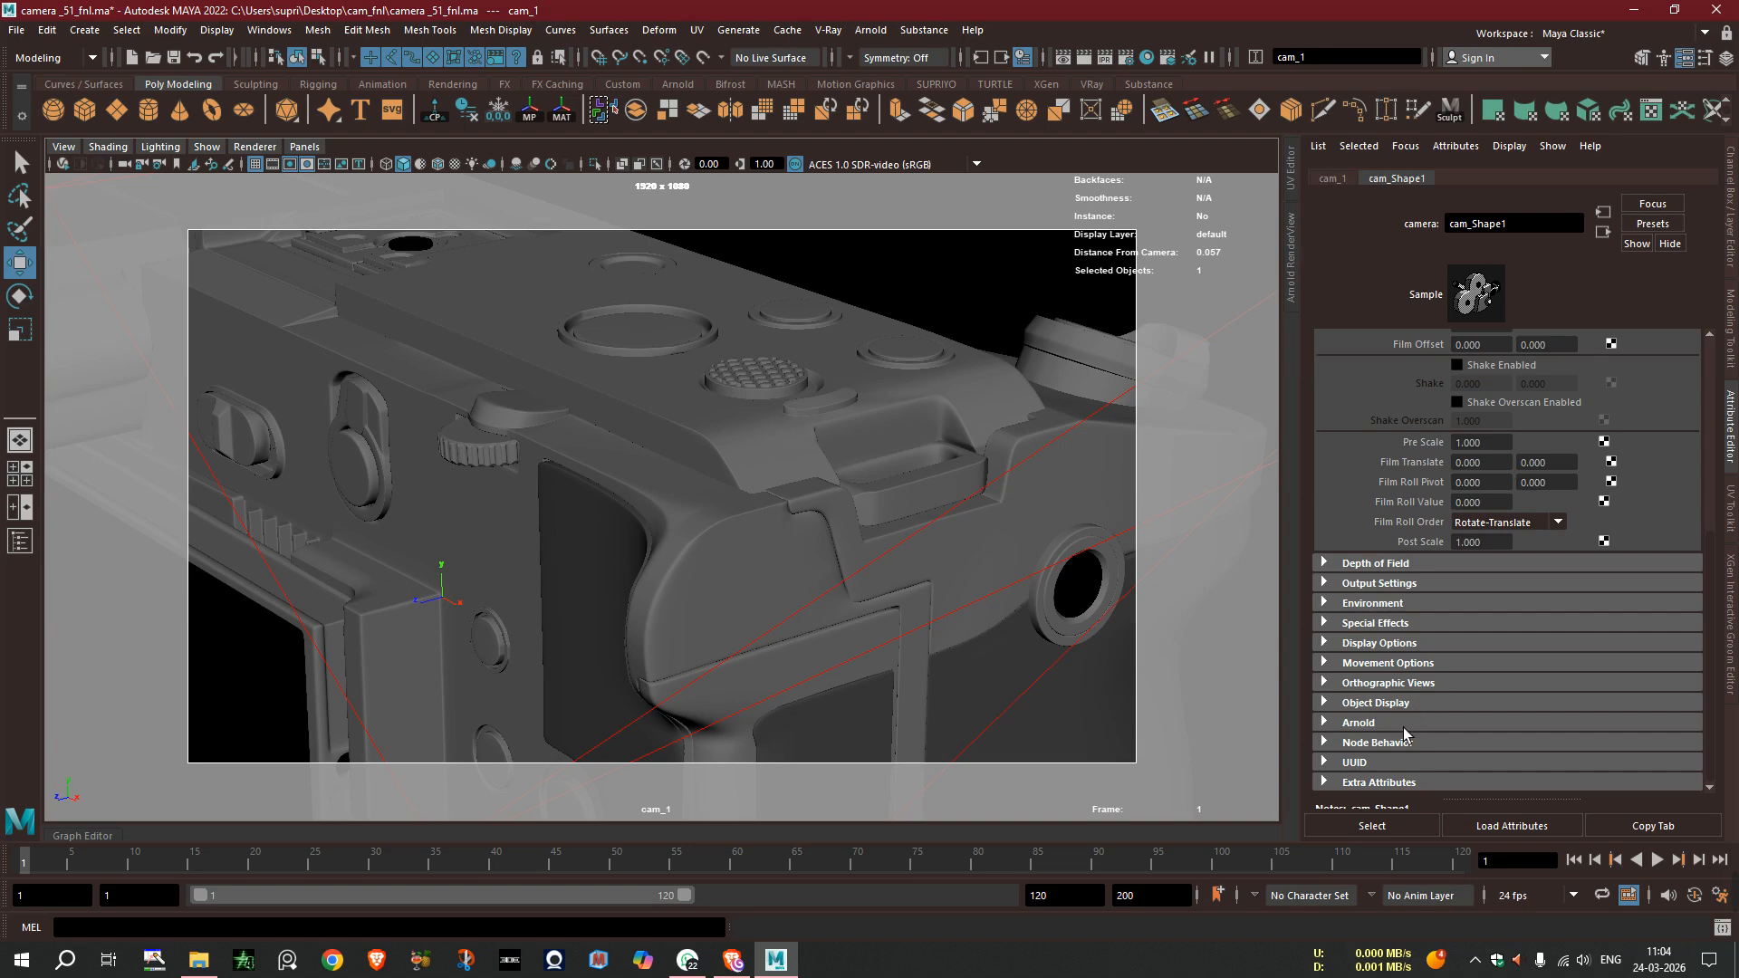
left_click(1359, 722)
scroll(1449, 652, "down", 4)
left_click(1486, 601)
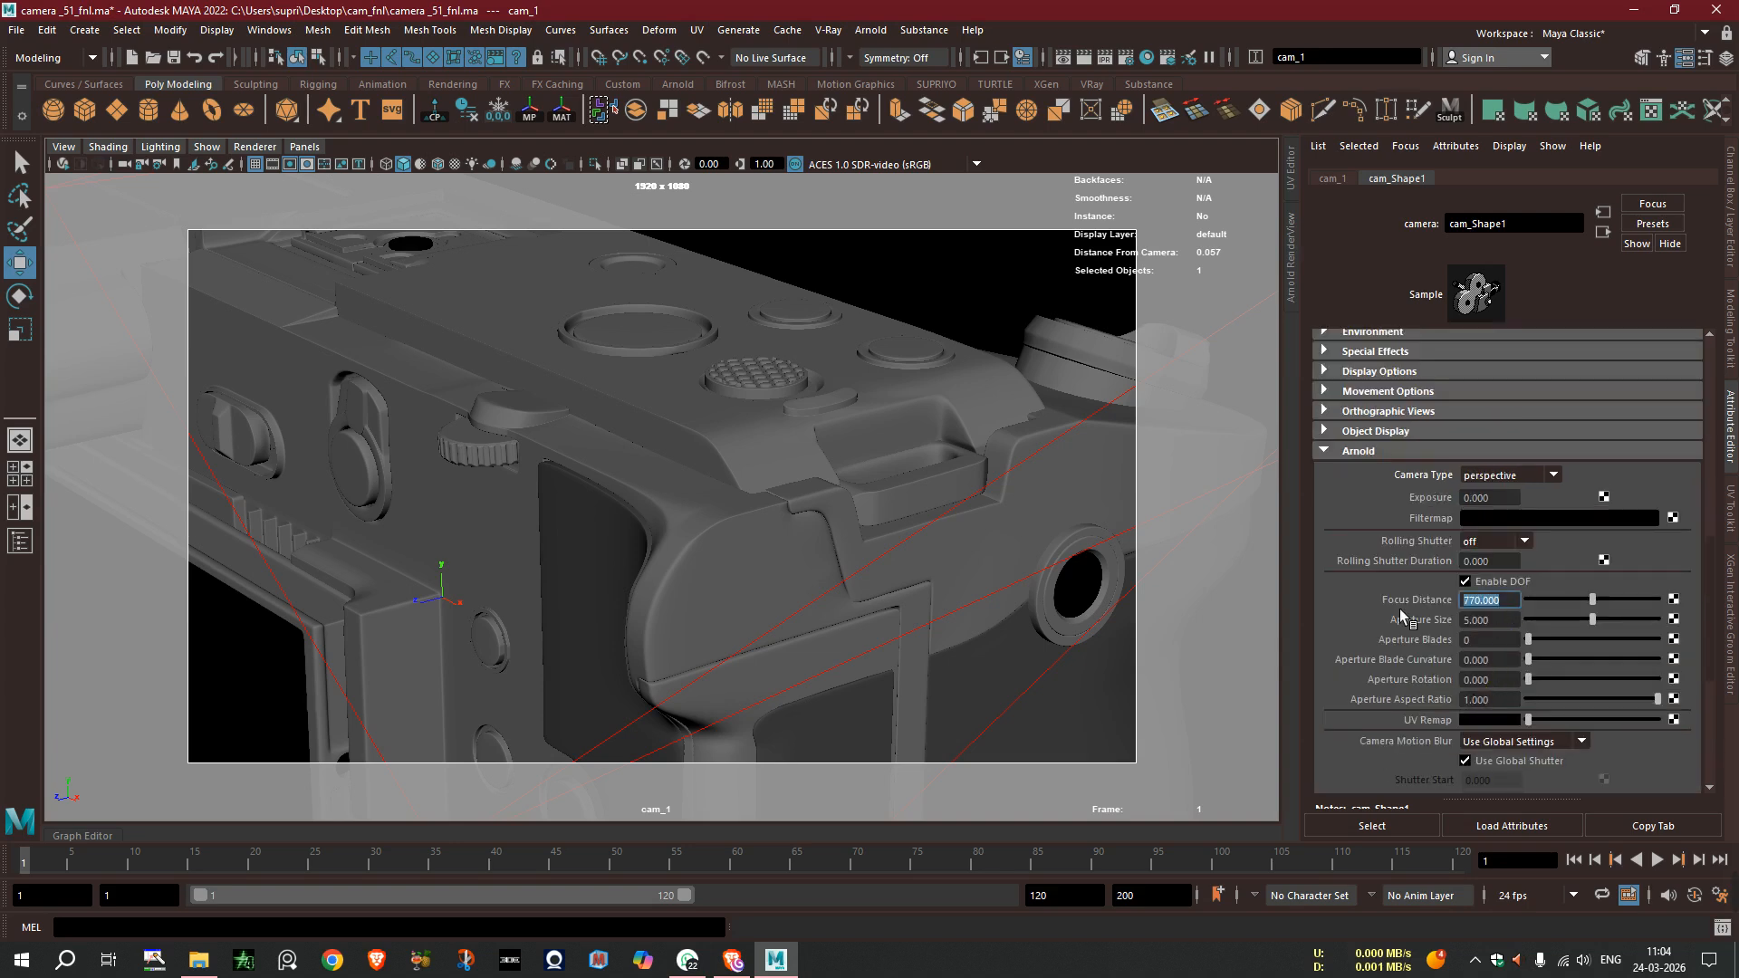
type("240")
key("Return")
- Render cam_1 in Arnold RenderView and inspect the focus around the ridged dial up close
left_click(1302, 251)
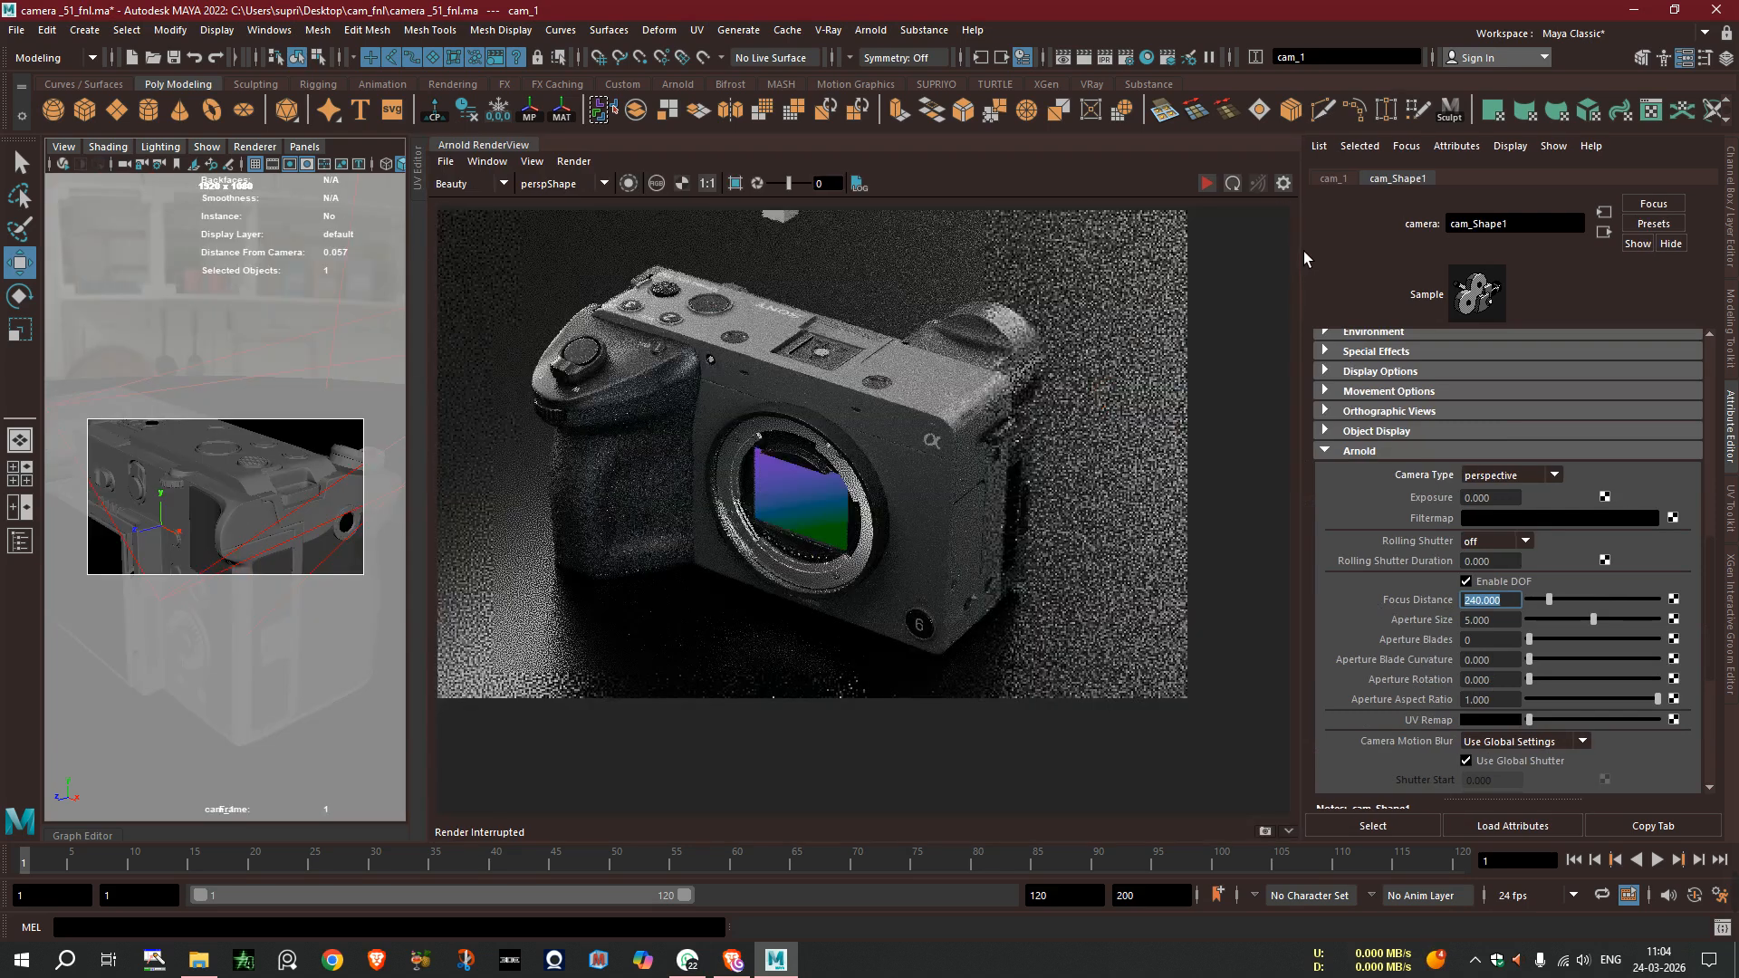
left_click(1209, 185)
scroll(878, 434, "down", 3)
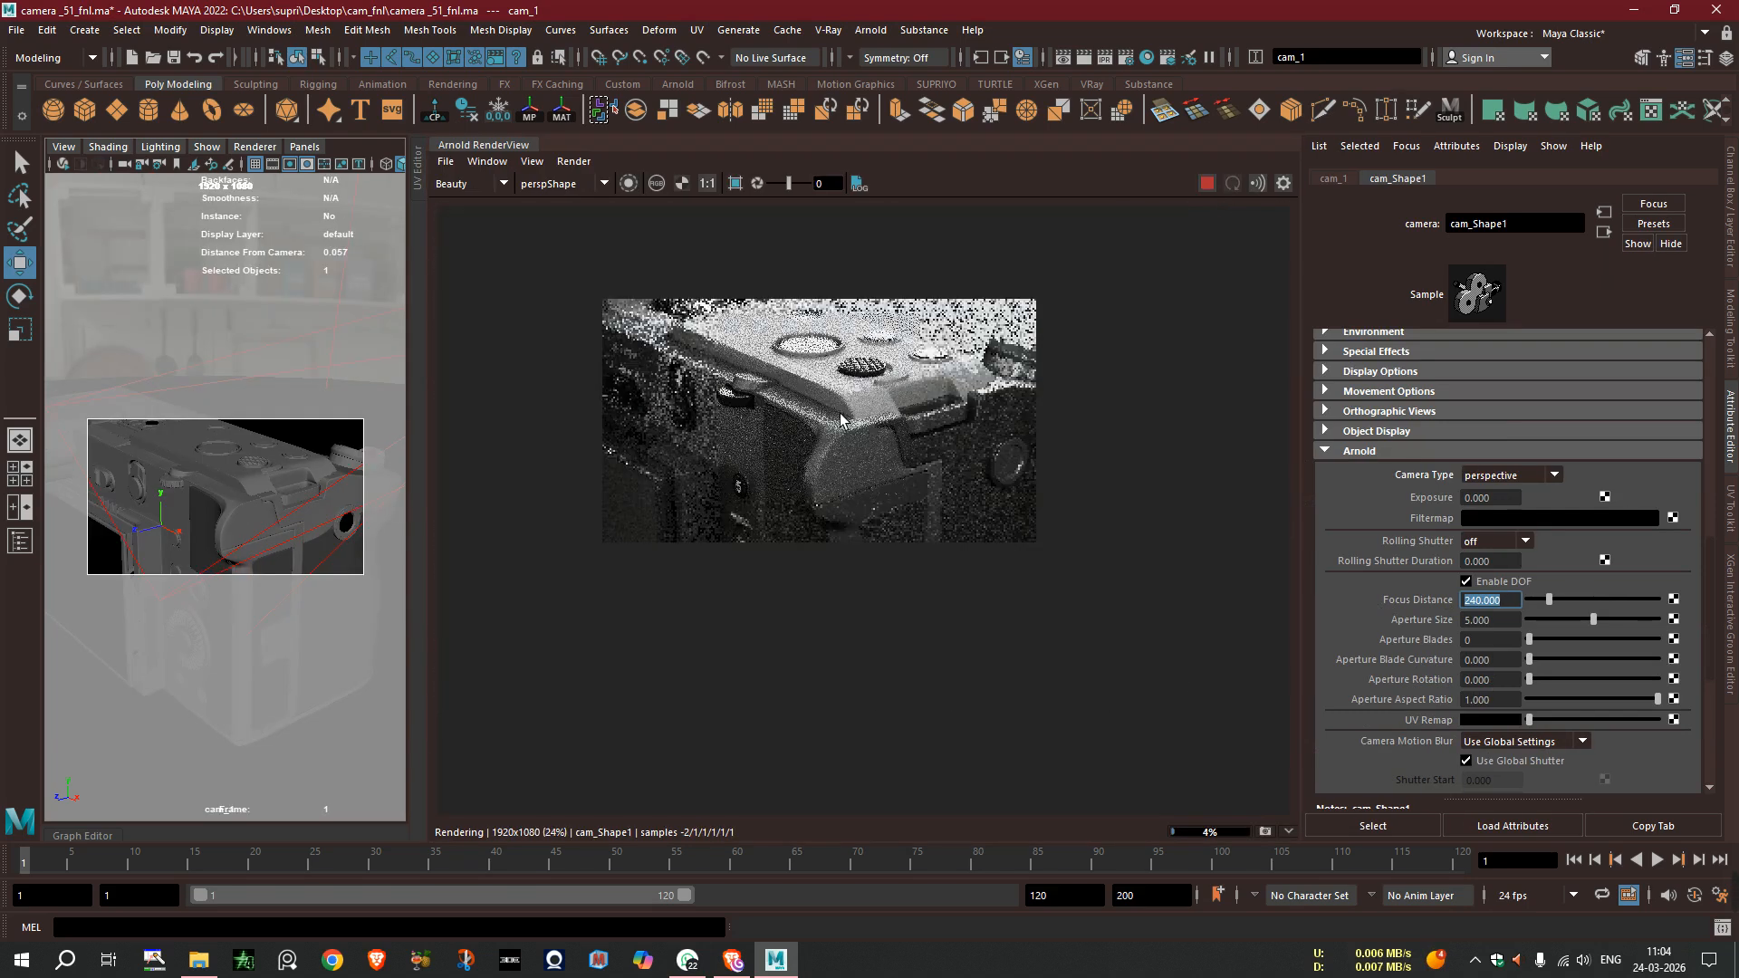
scroll(843, 421, "up", 2)
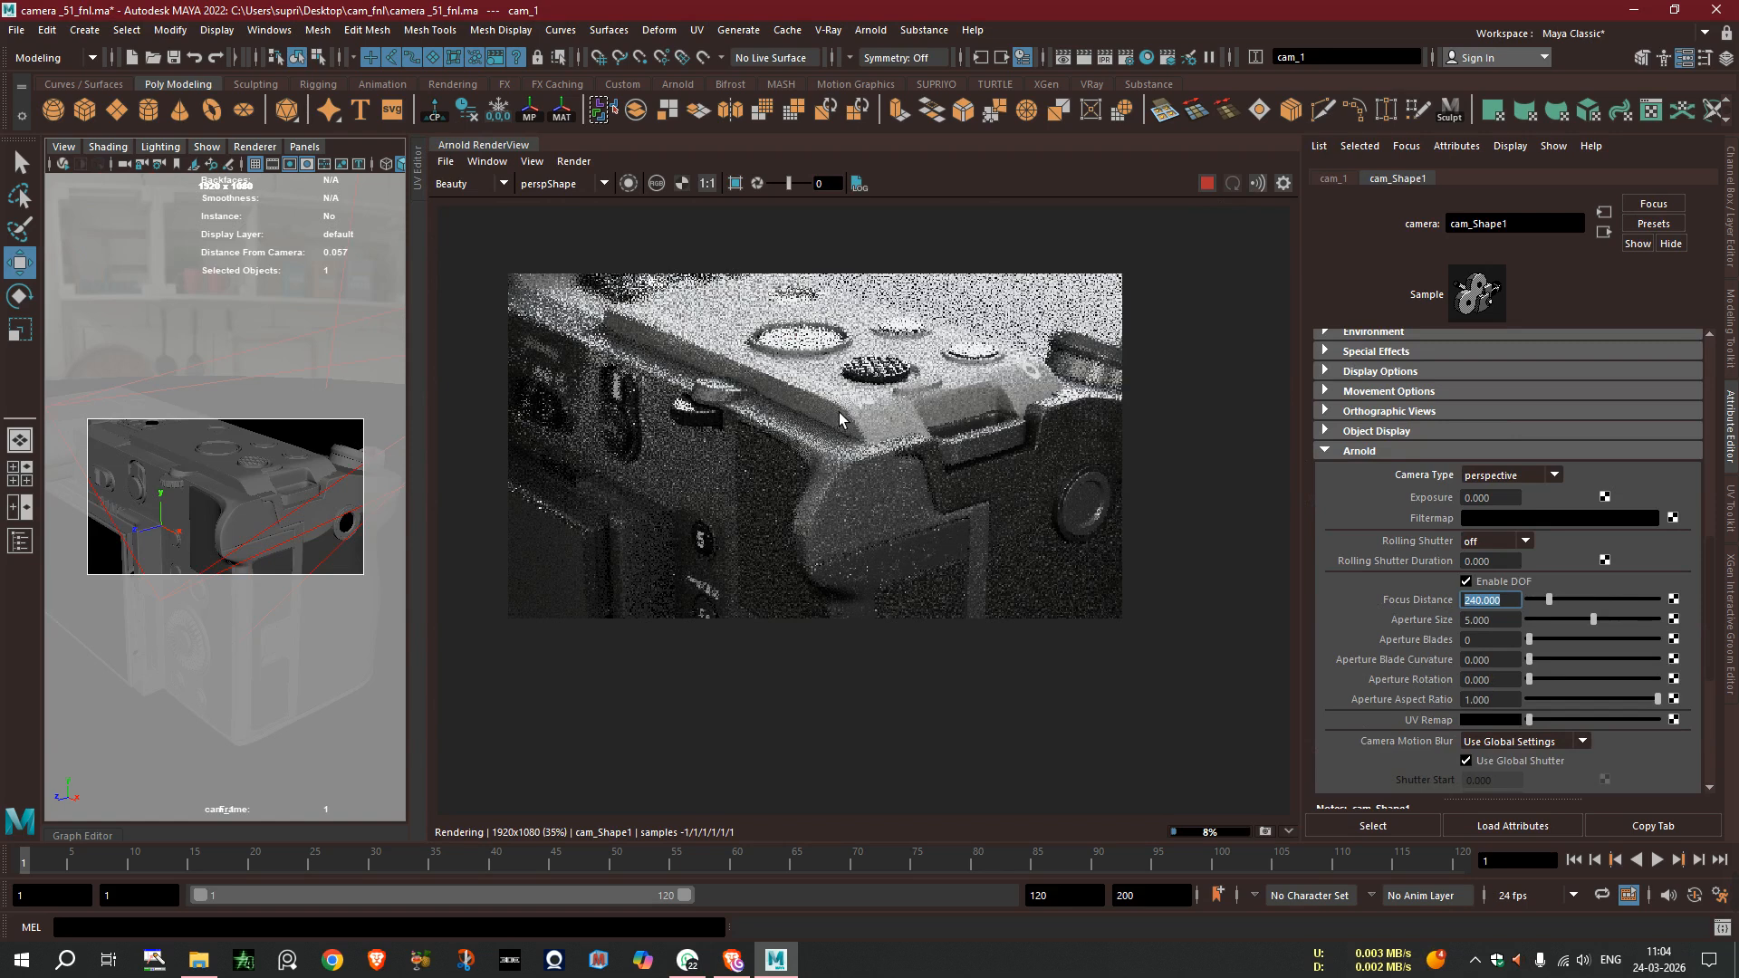
scroll(578, 305, "up", 2)
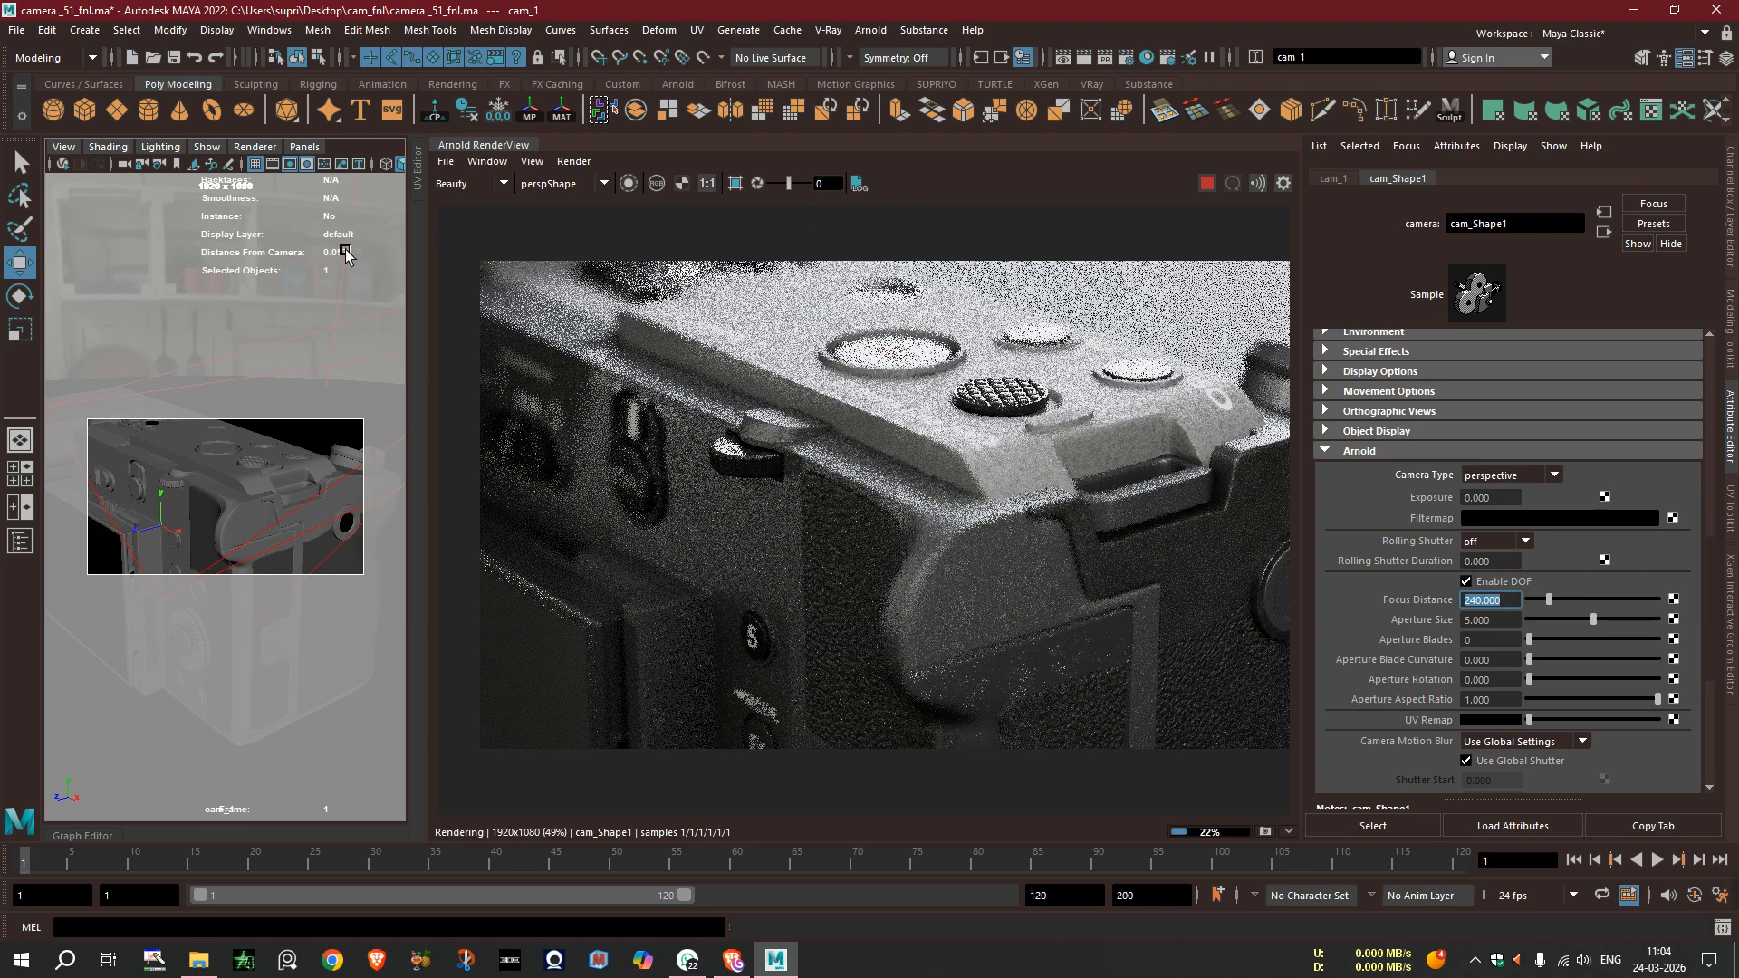
scroll(719, 476, "up", 5)
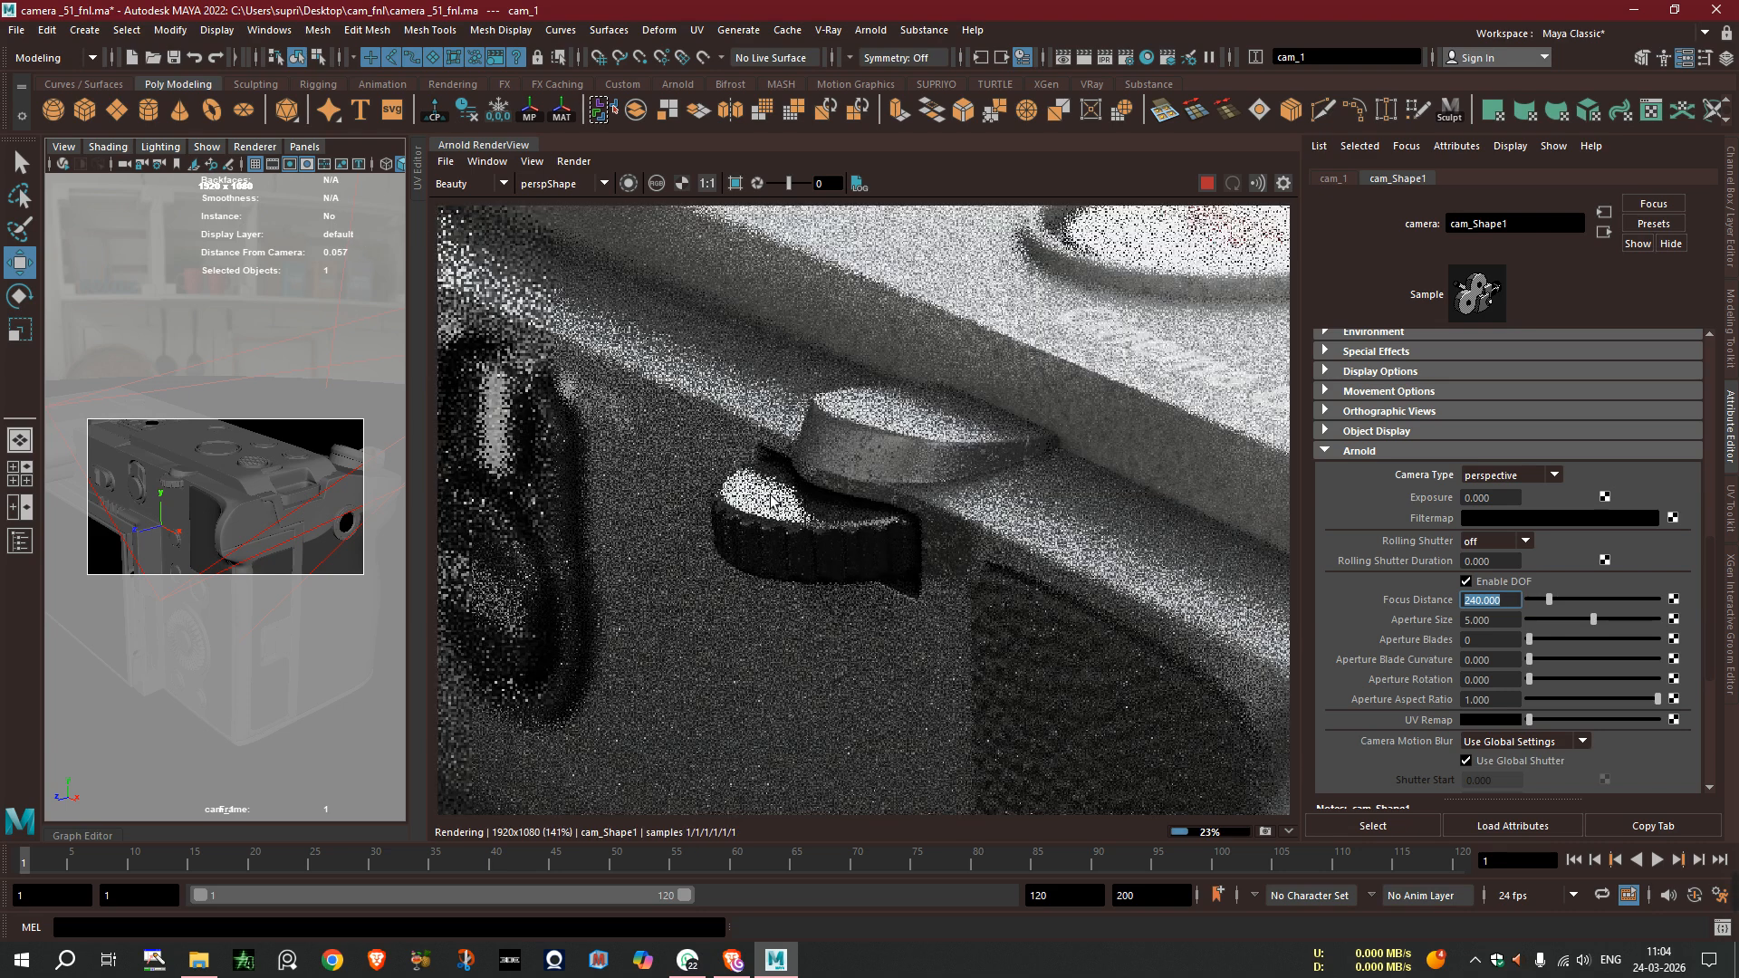
scroll(875, 538, "down", 5)
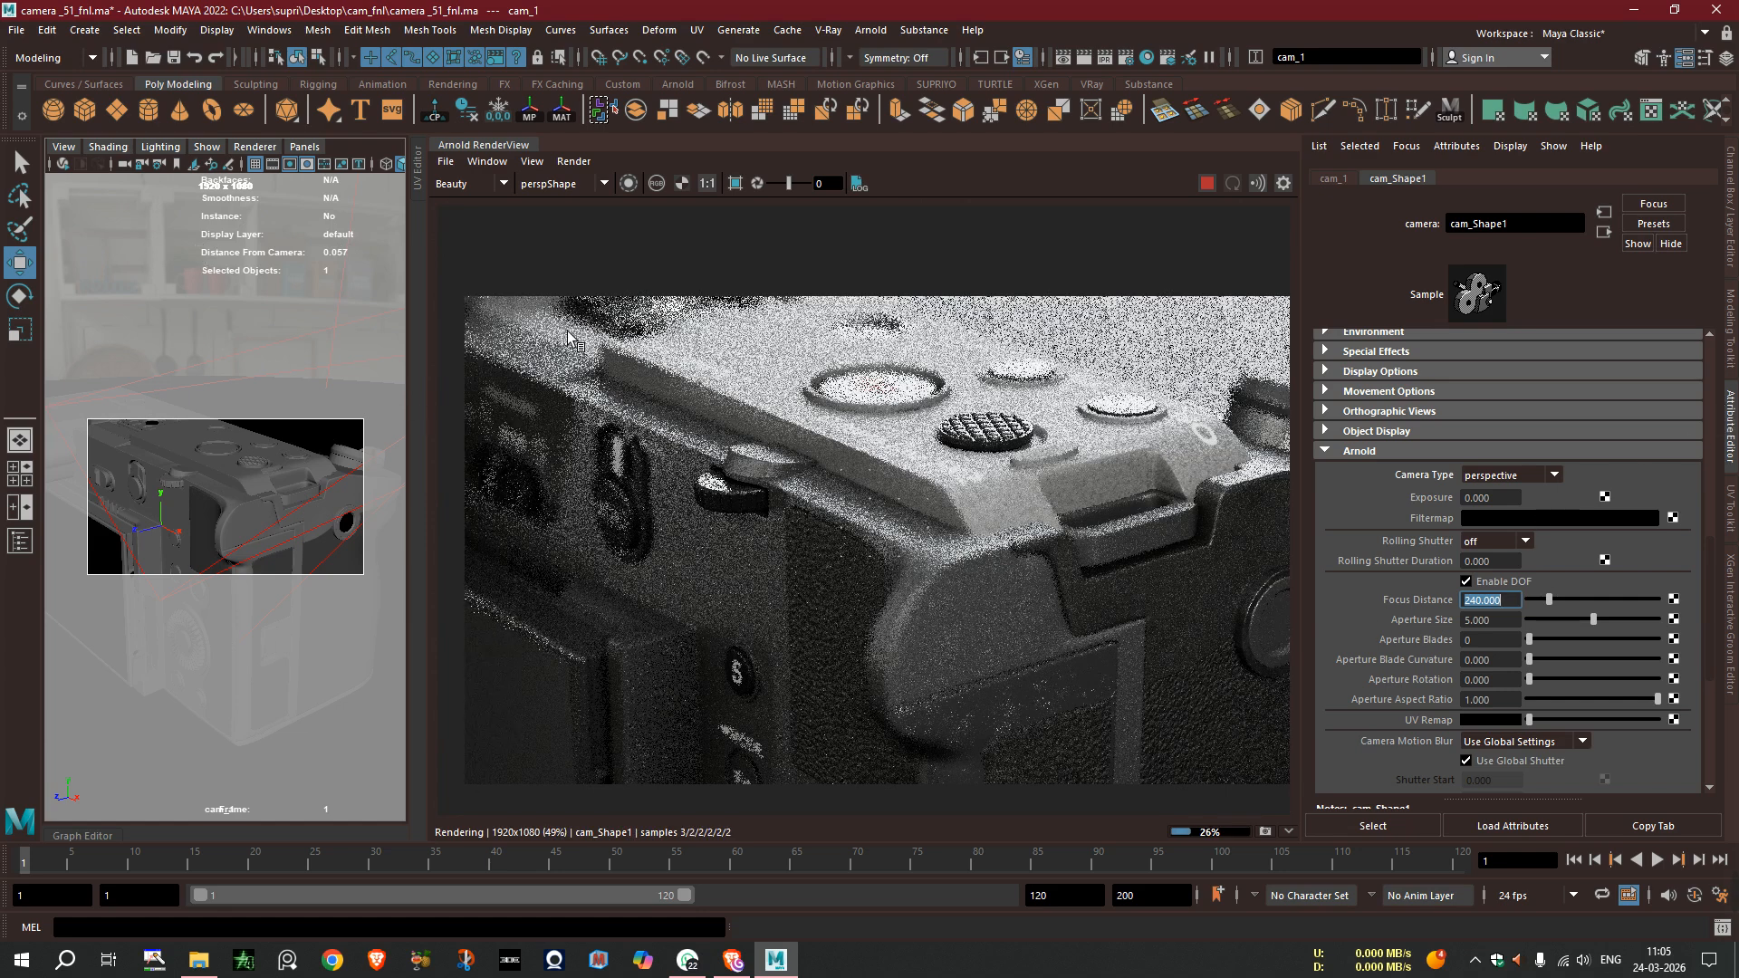
- Set cam_1's Arnold aperture size to 2
key("Tab")
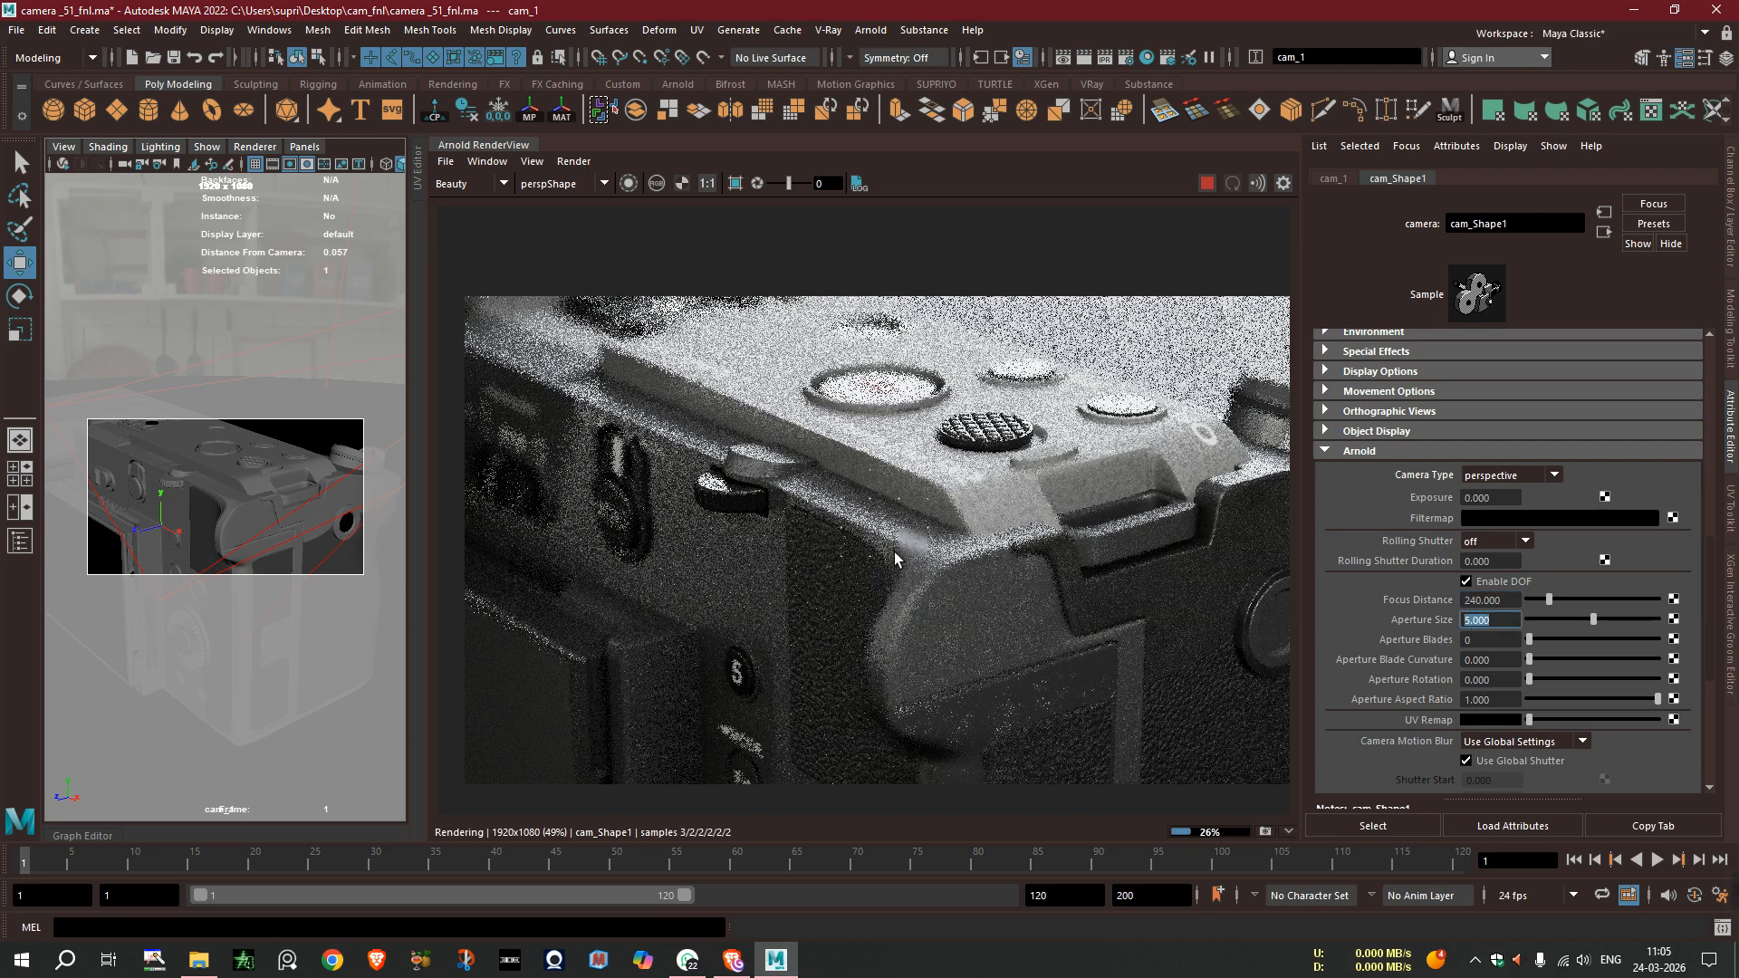
type("2")
key("Return")
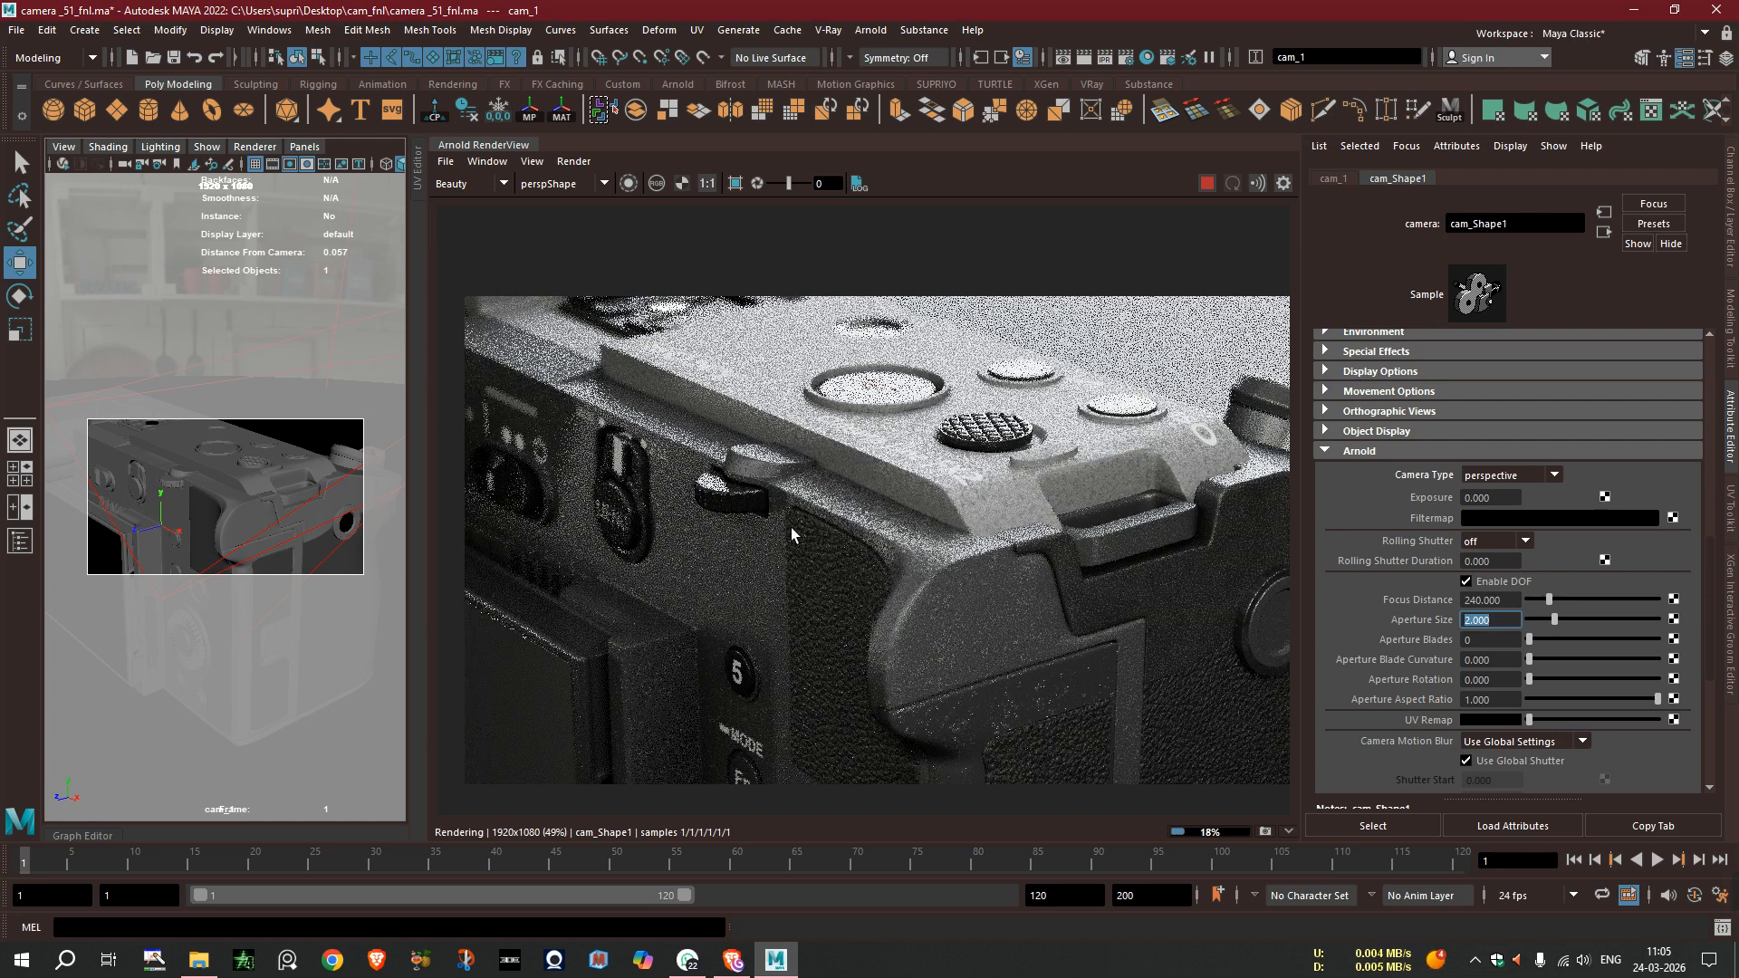
- Show the cube's display layer and move the reference cube along X to about 68.5, over the rounded grip corner
key("ctrl+a")
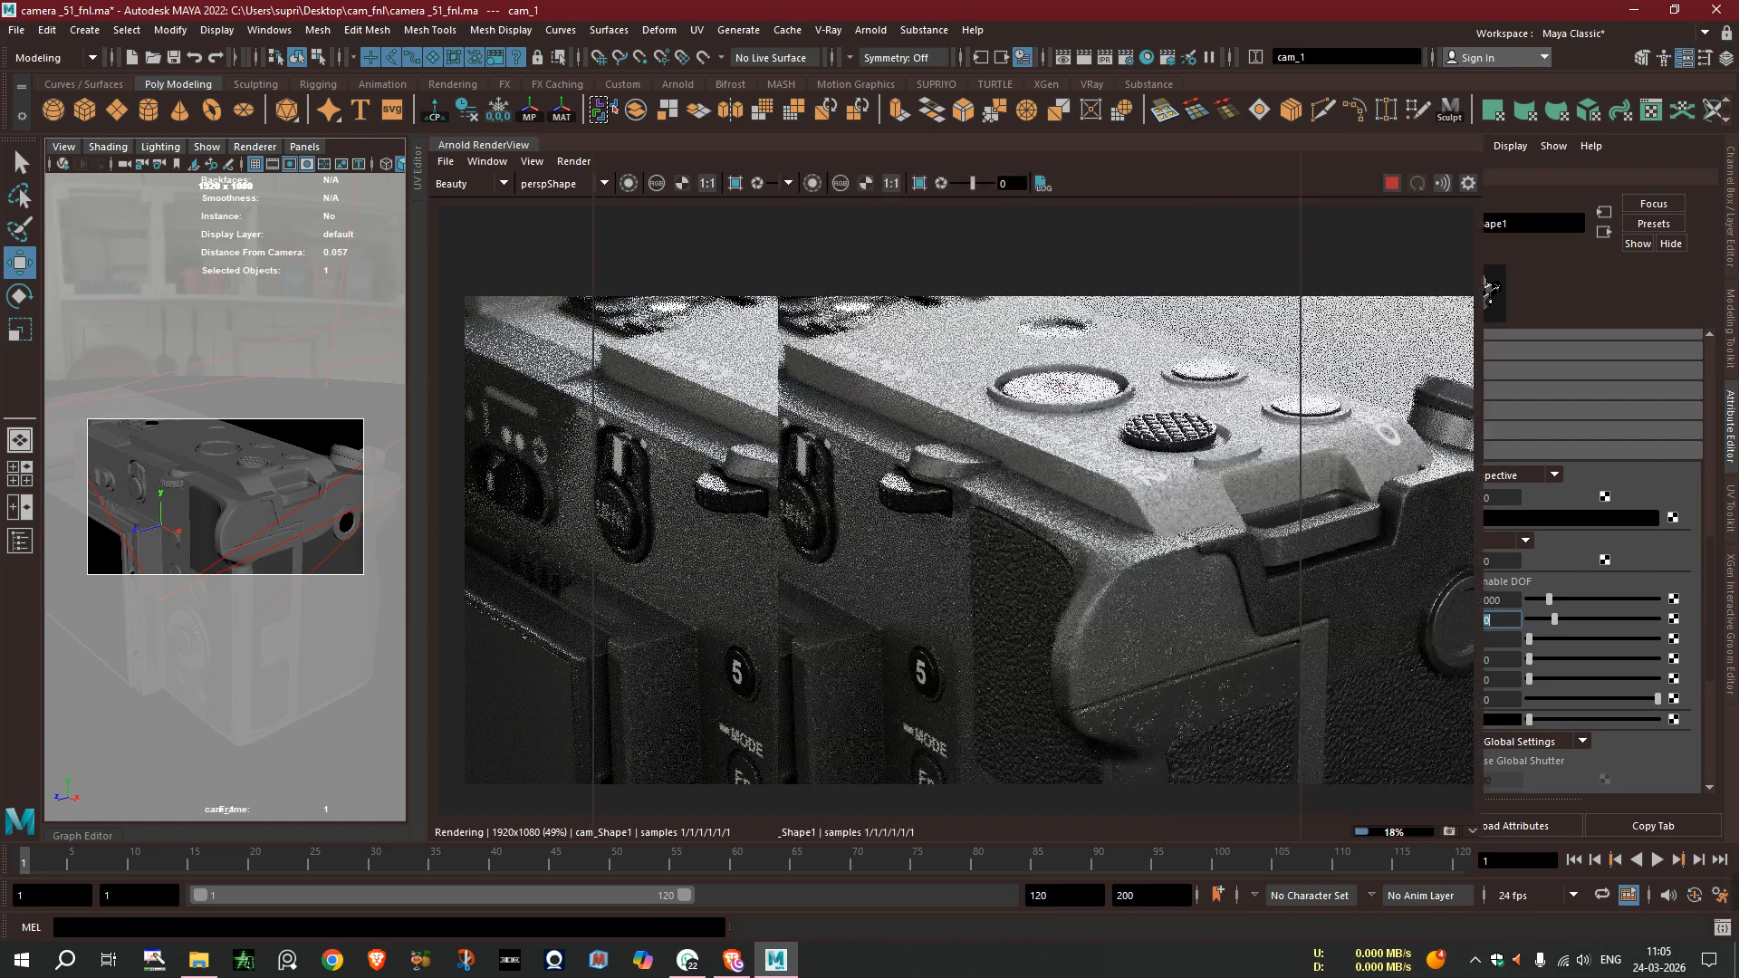
left_click(1524, 658)
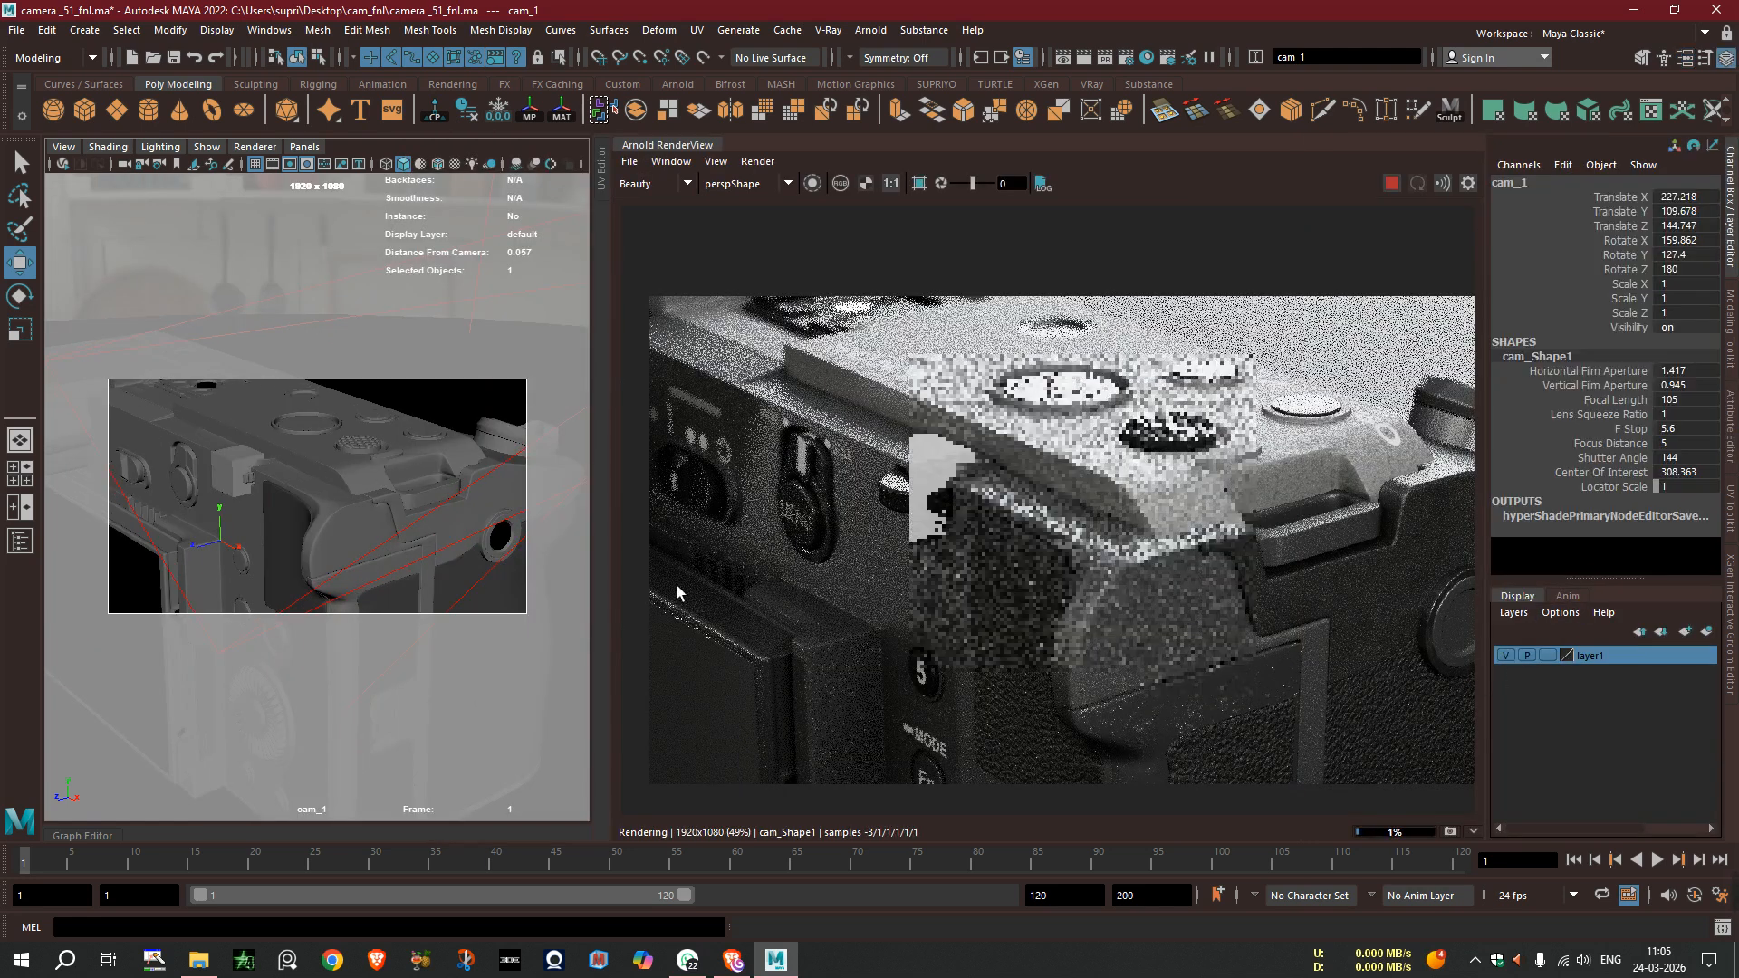
left_click(237, 467)
left_click(250, 461)
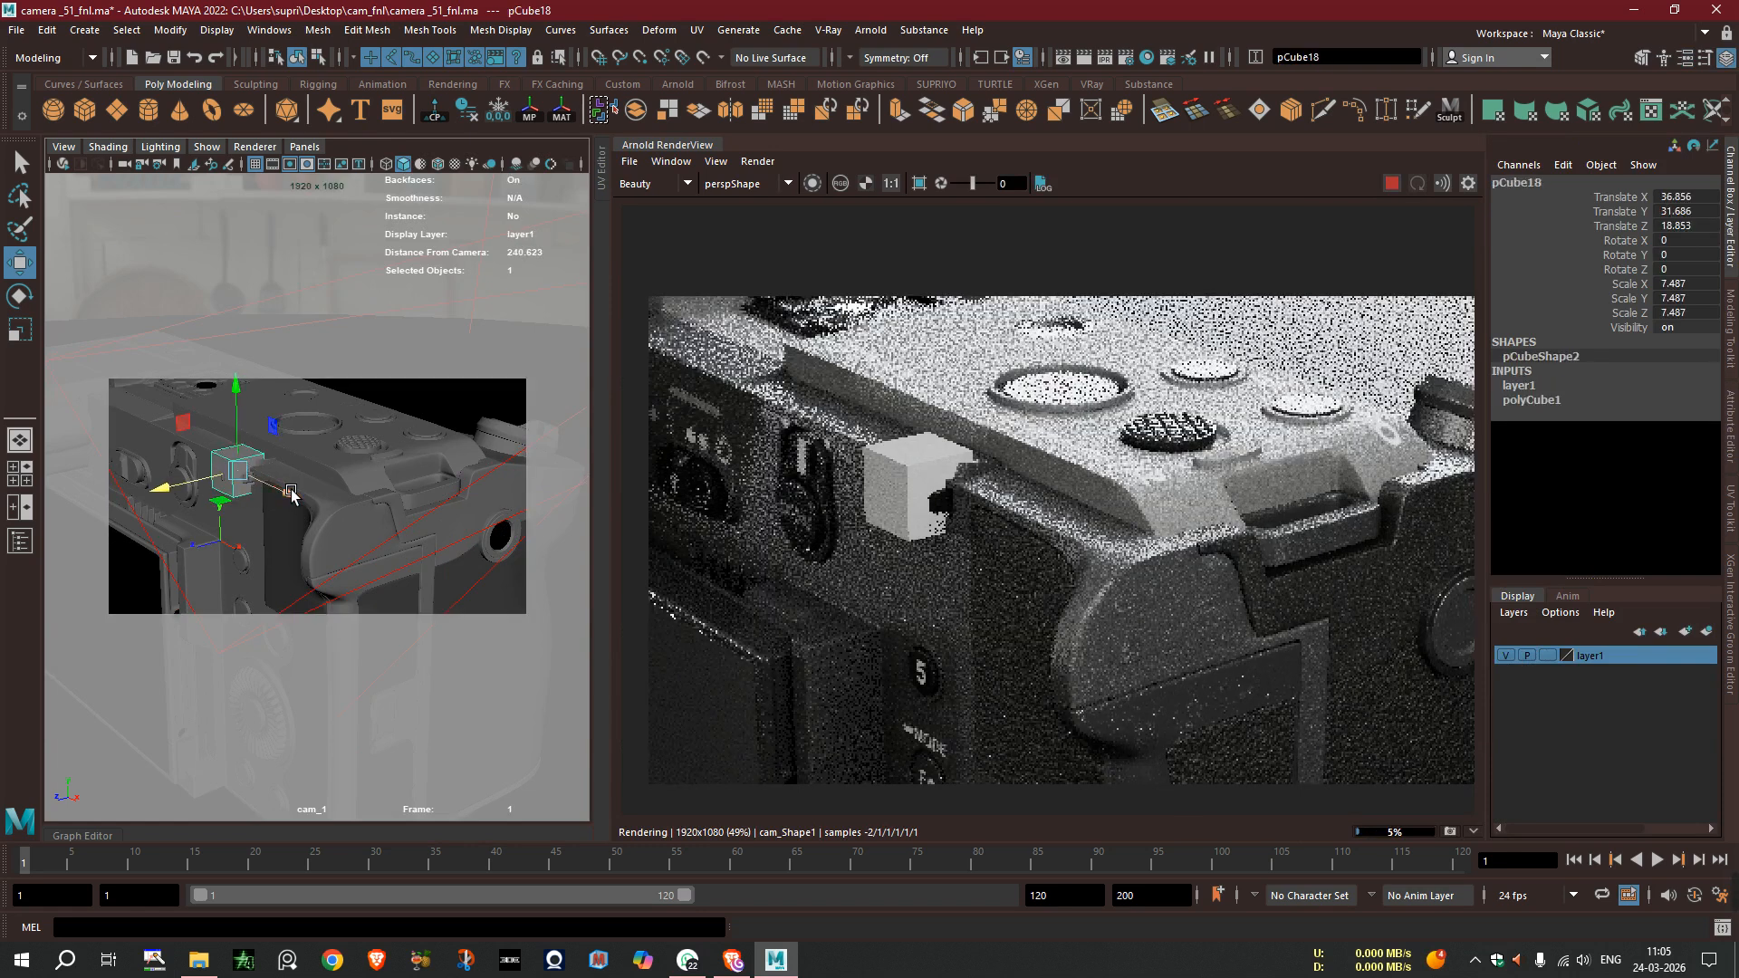
left_click_drag(301, 495, 410, 542)
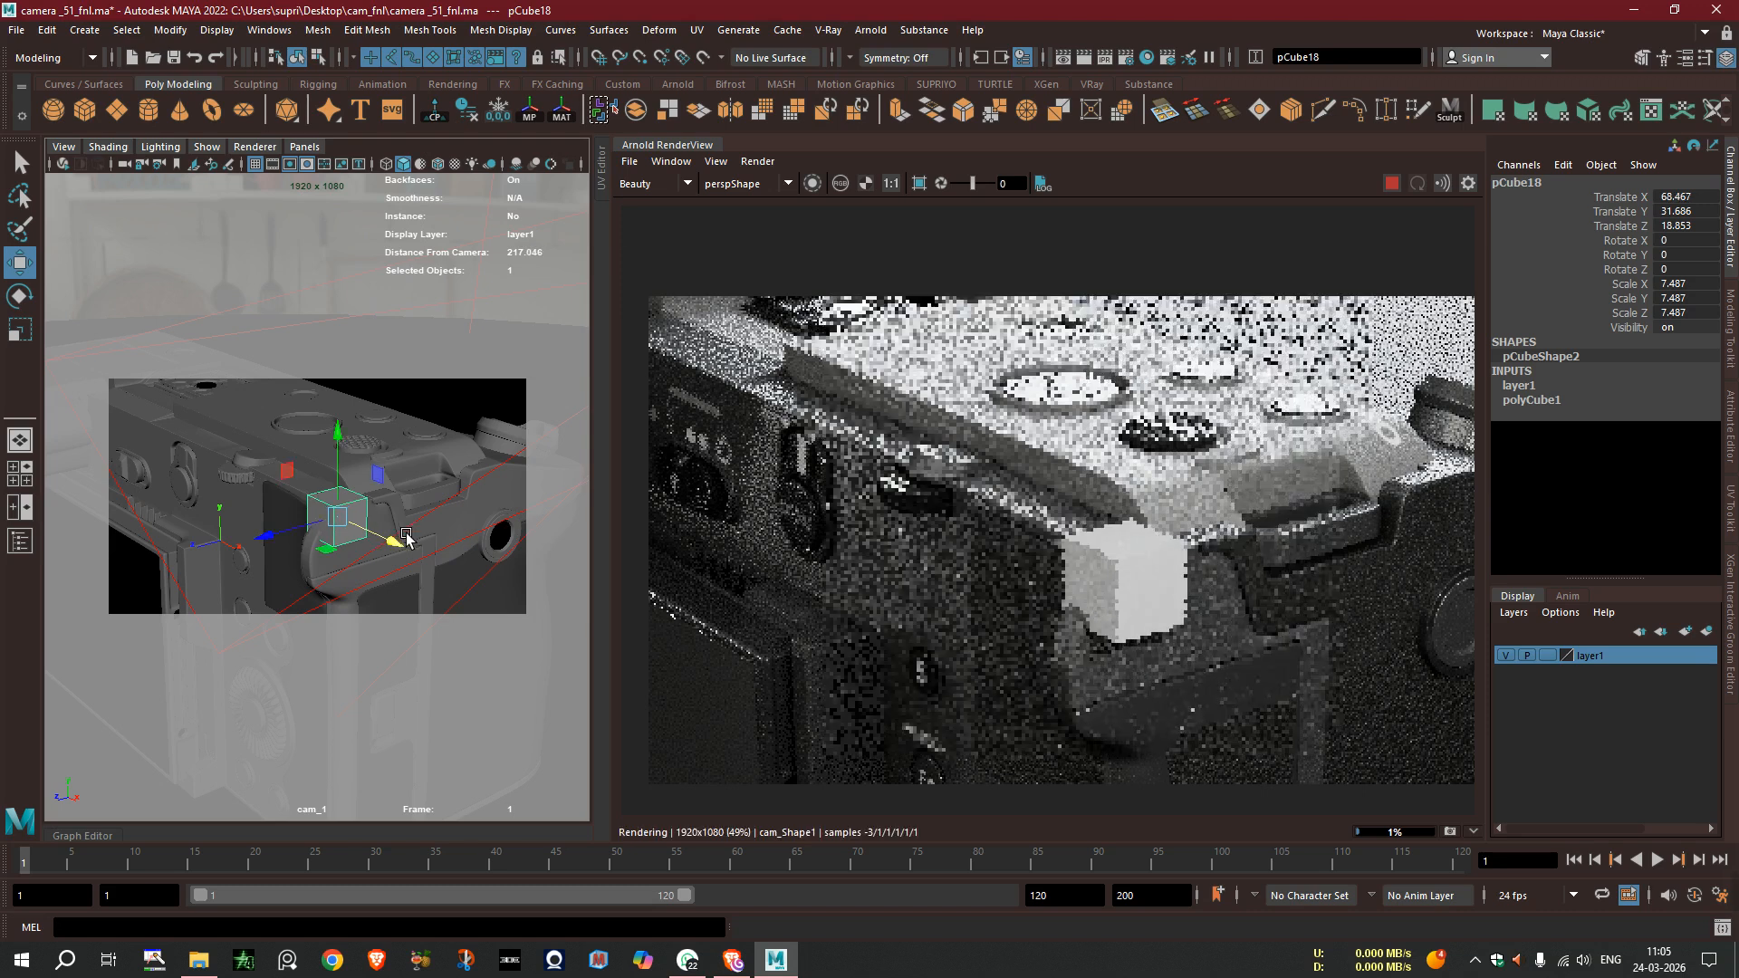
- Hide the cube's display layer and set cam_1's Arnold focus distance to 217
left_click(1509, 657)
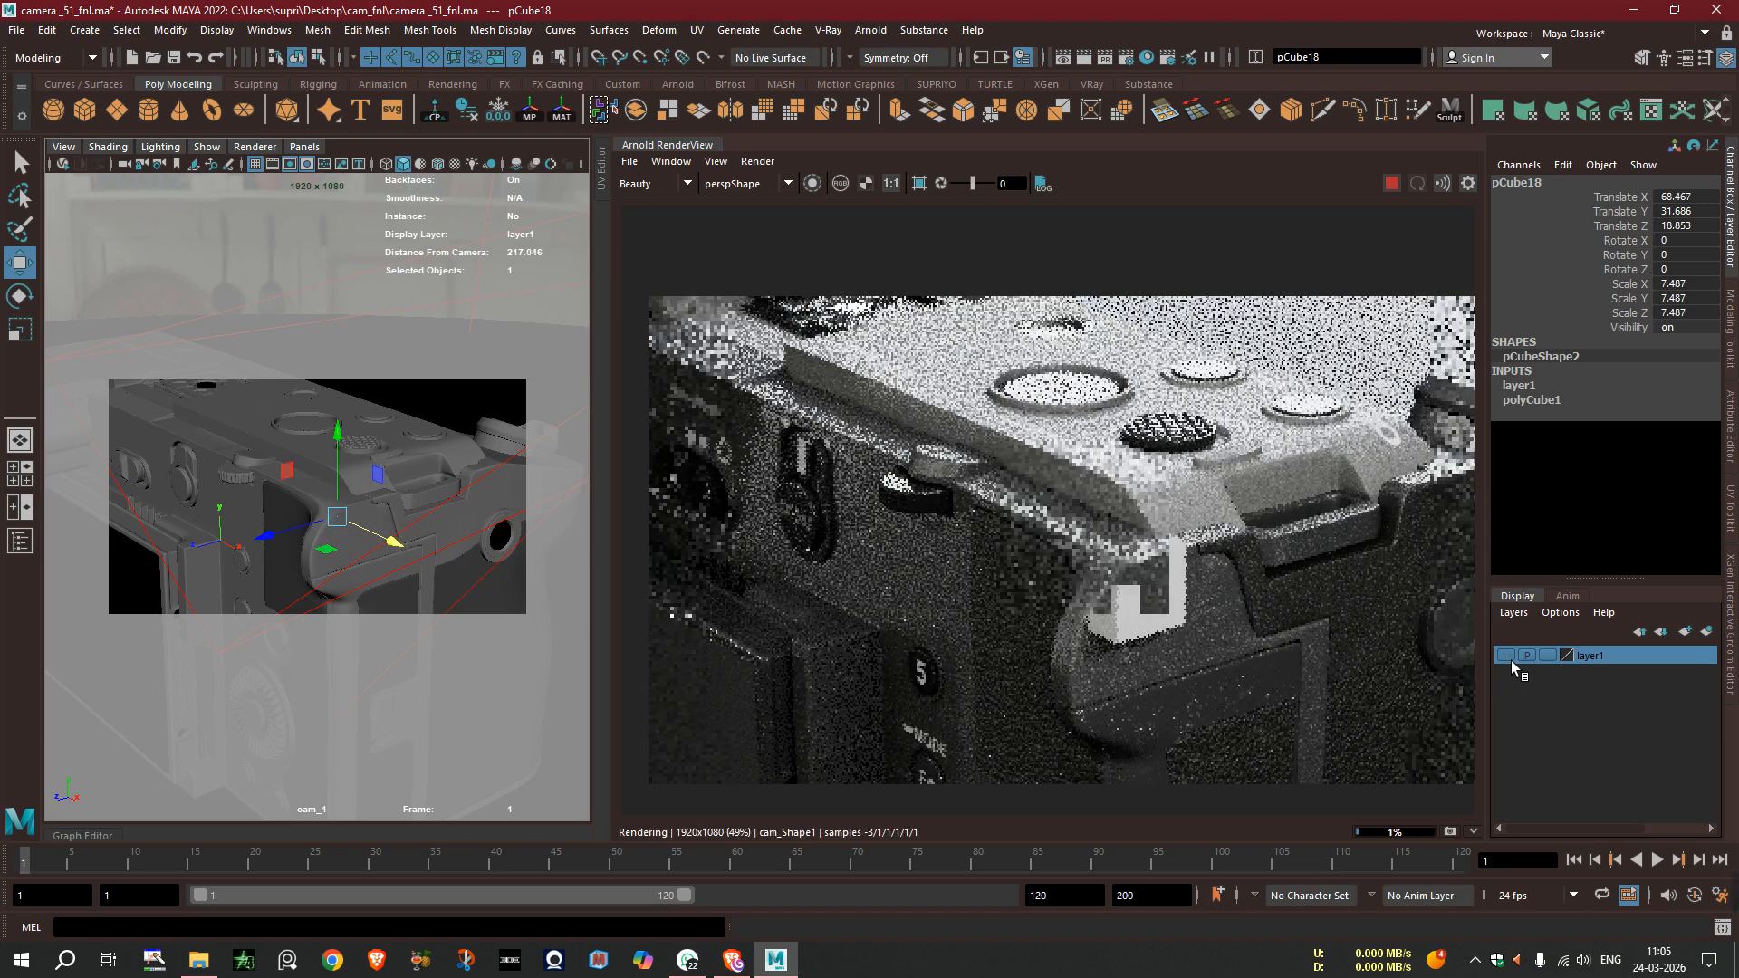
left_click(127, 164)
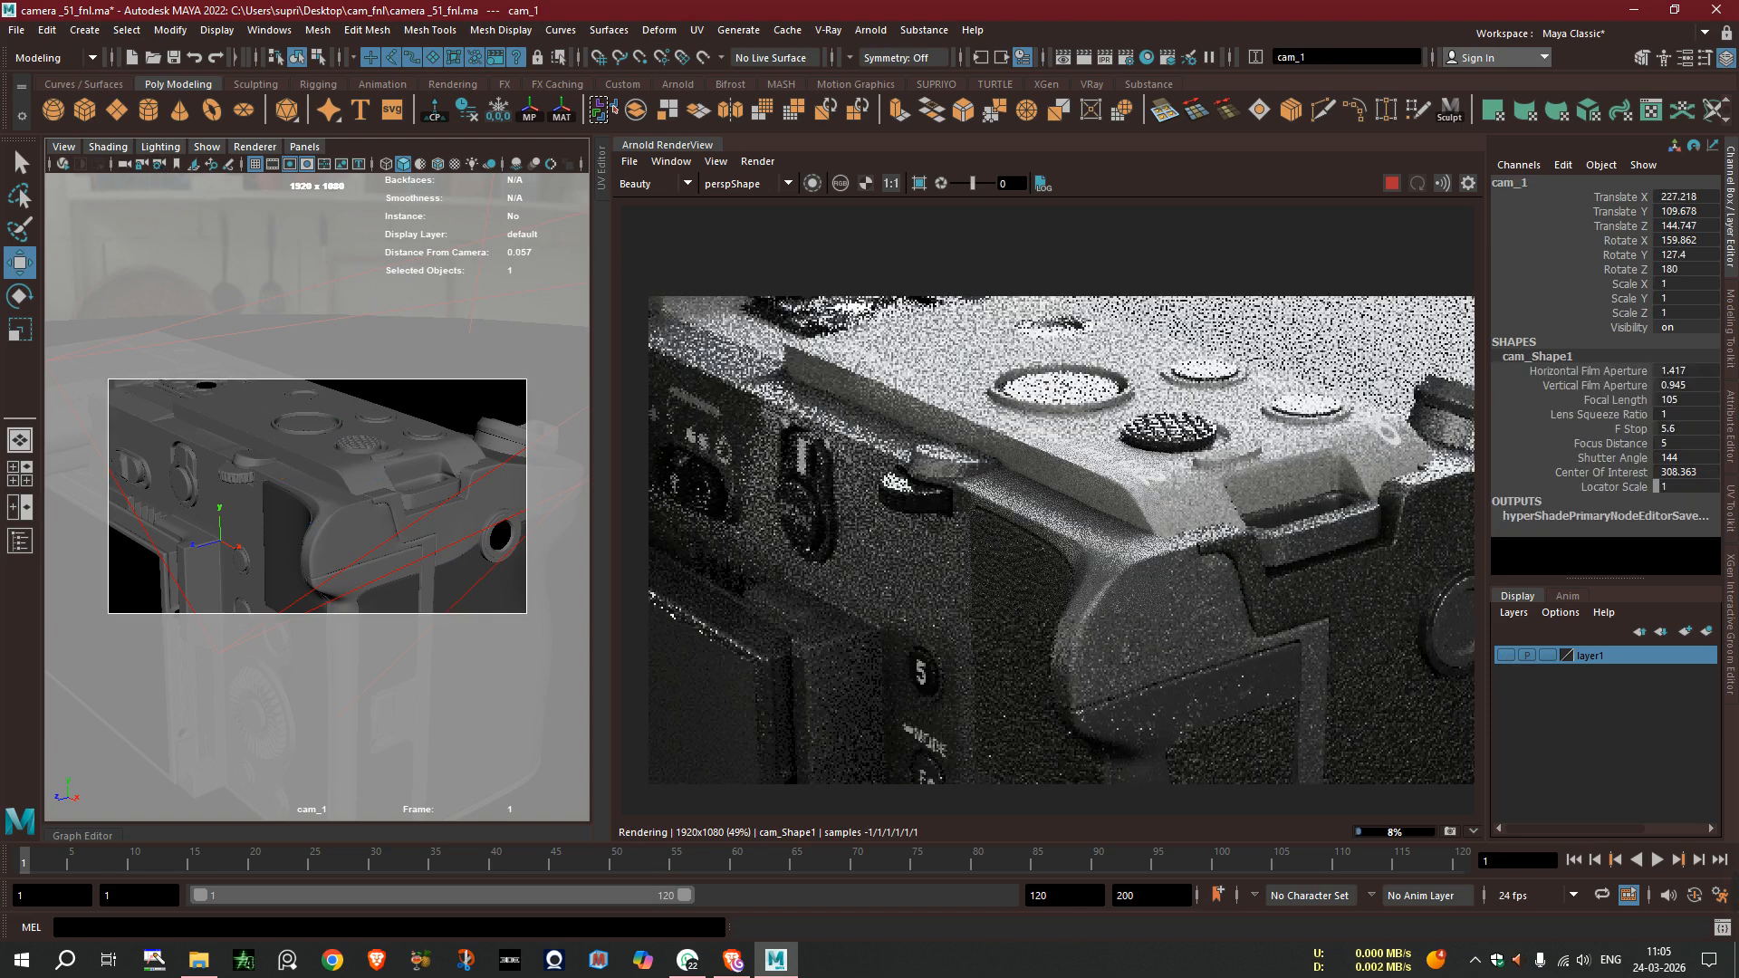
key("ctrl+a")
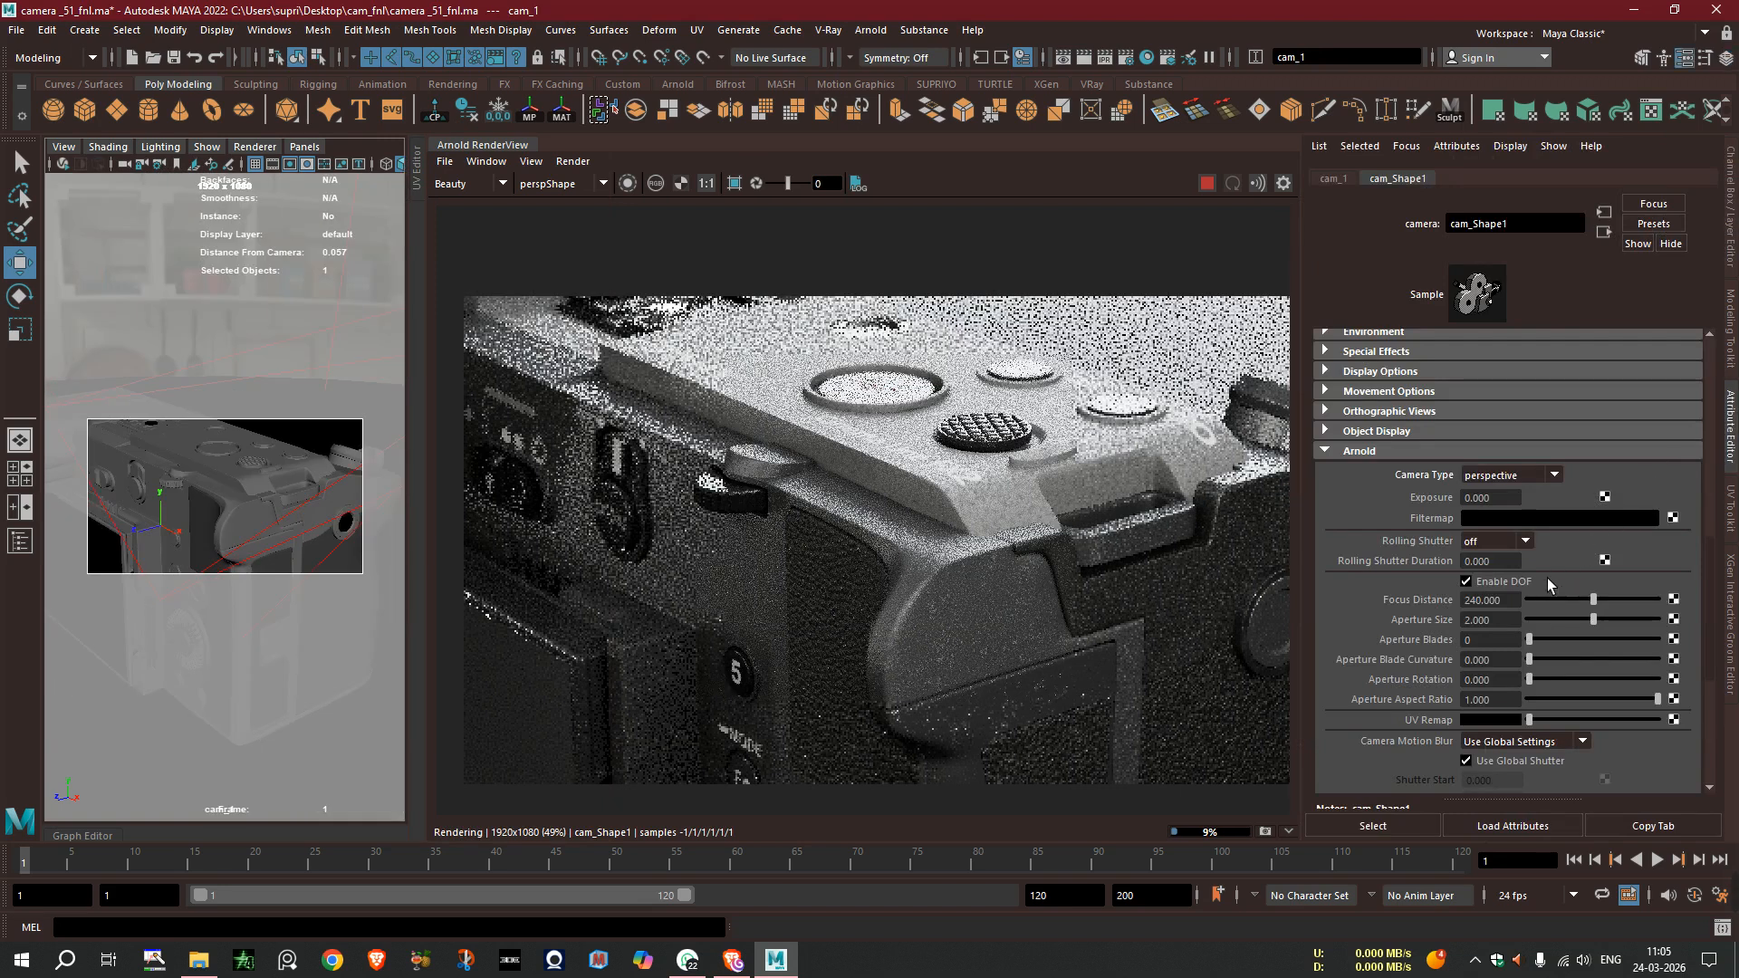
left_click(1472, 602)
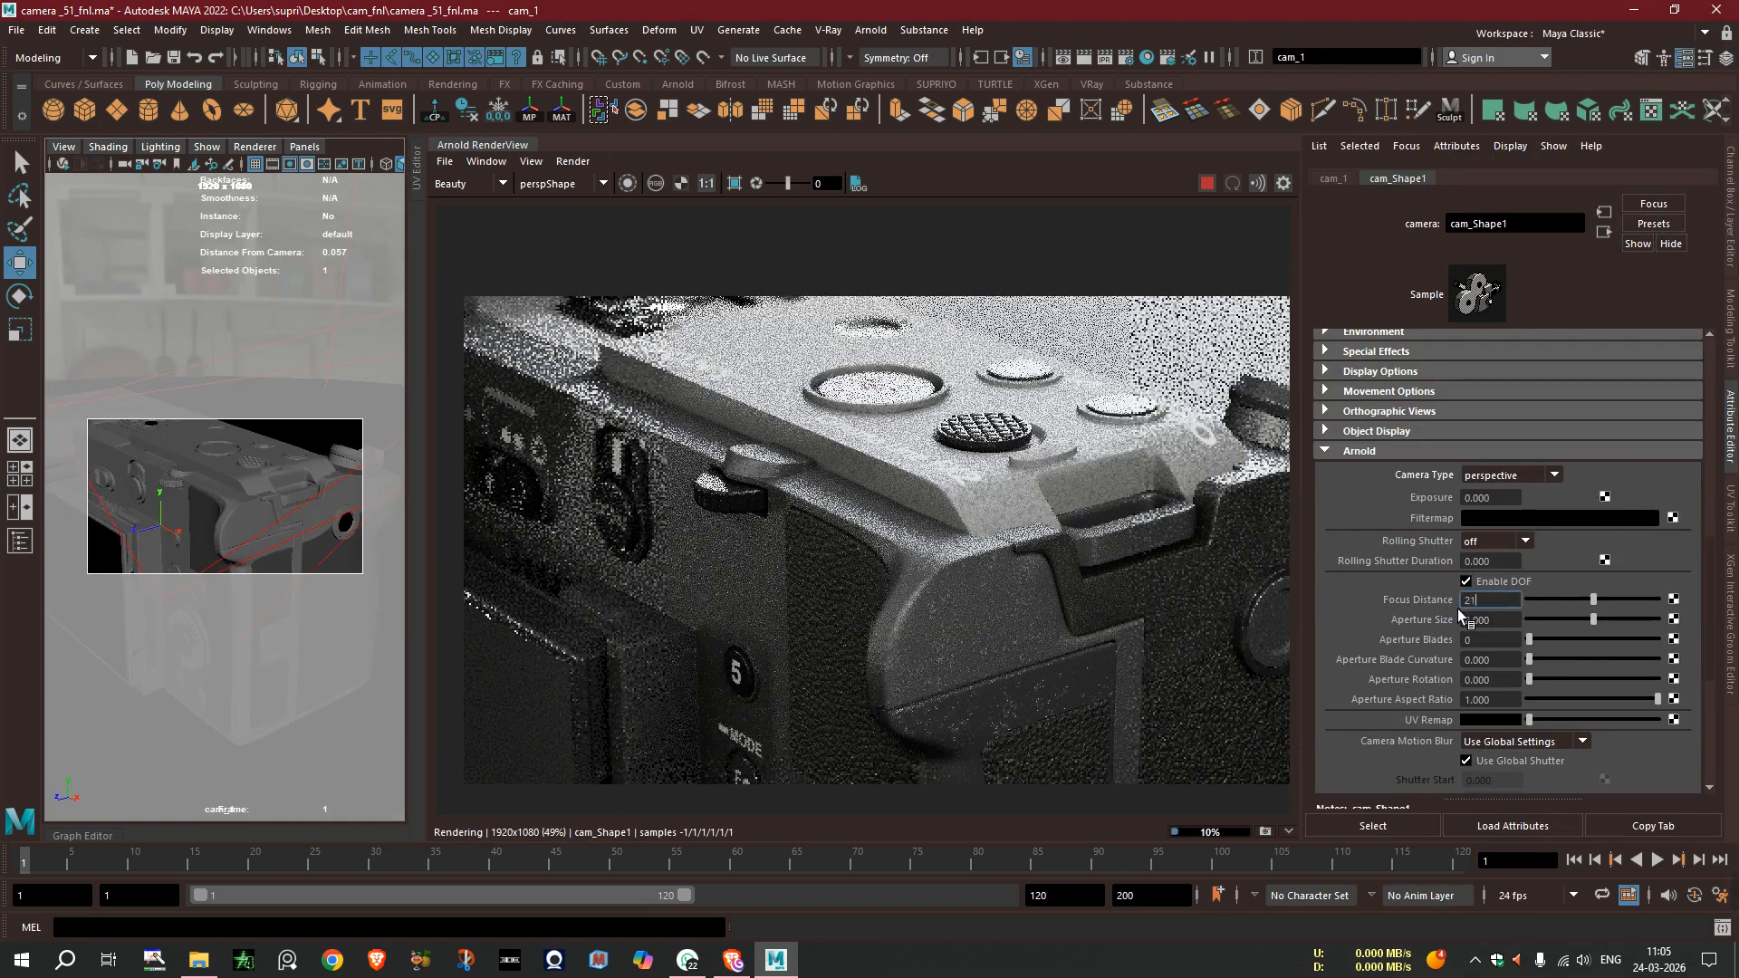
type("217")
key("Return")
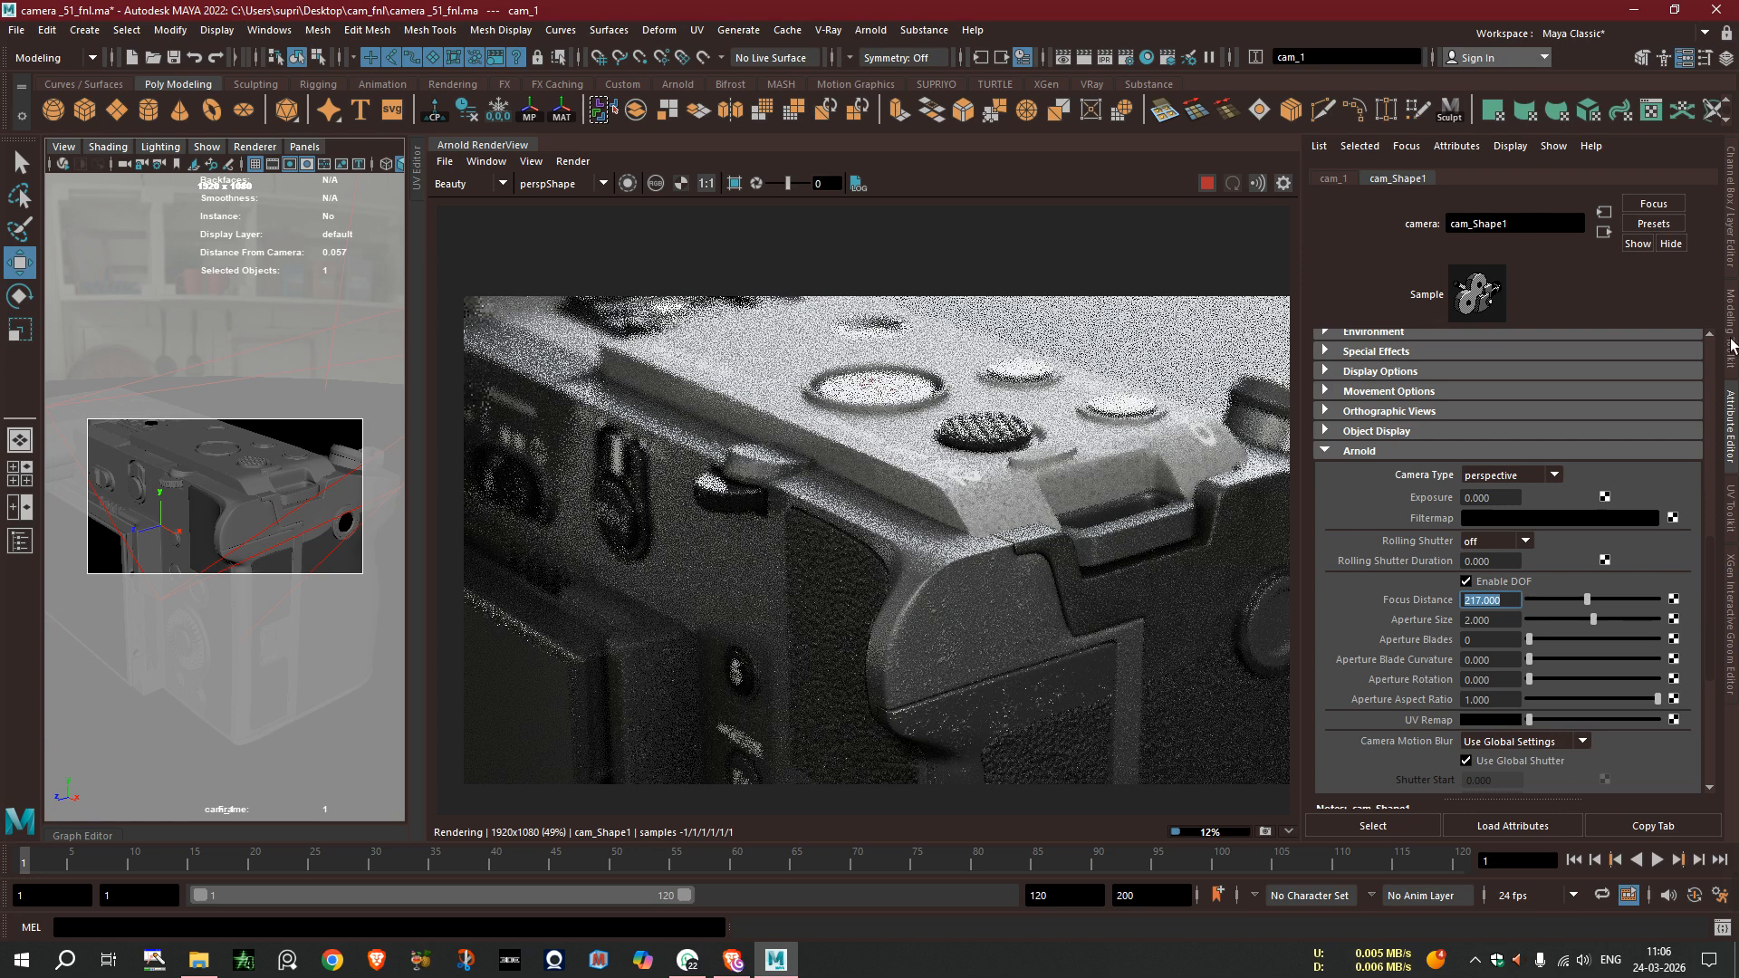
- Show the cube's display layer again and move the reference cube onto the textured top button, at about X 51, Y 33.8, Z 0
left_click(1730, 234)
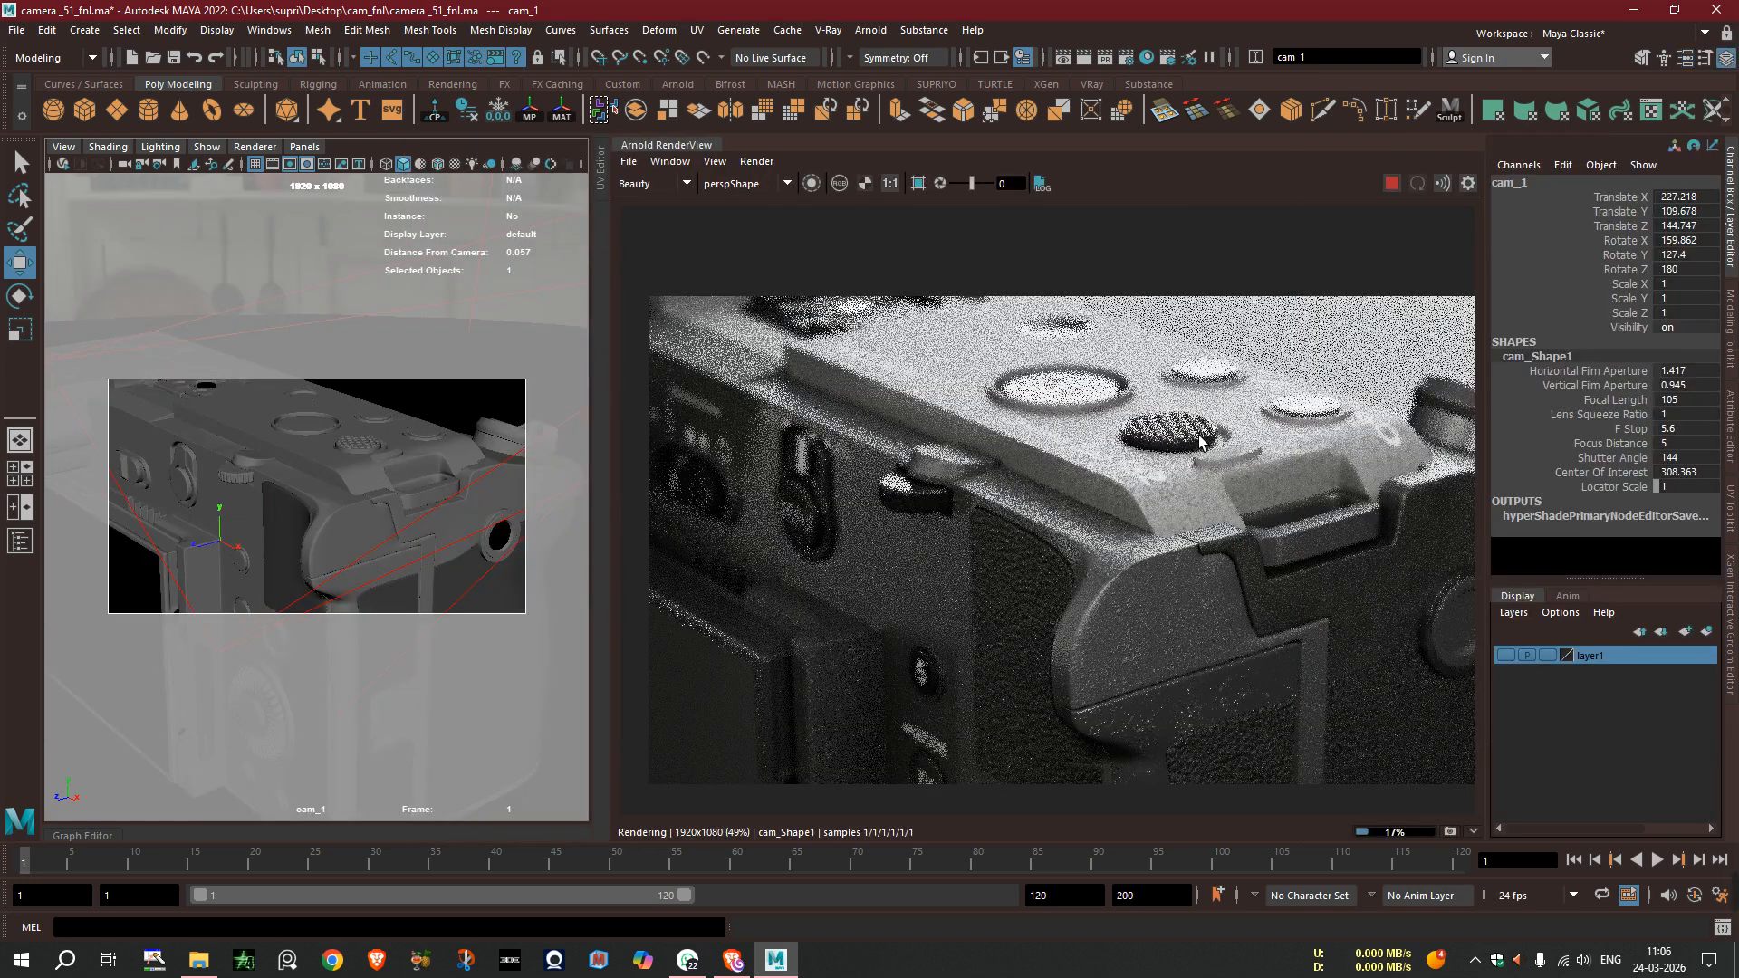
left_click(1507, 655)
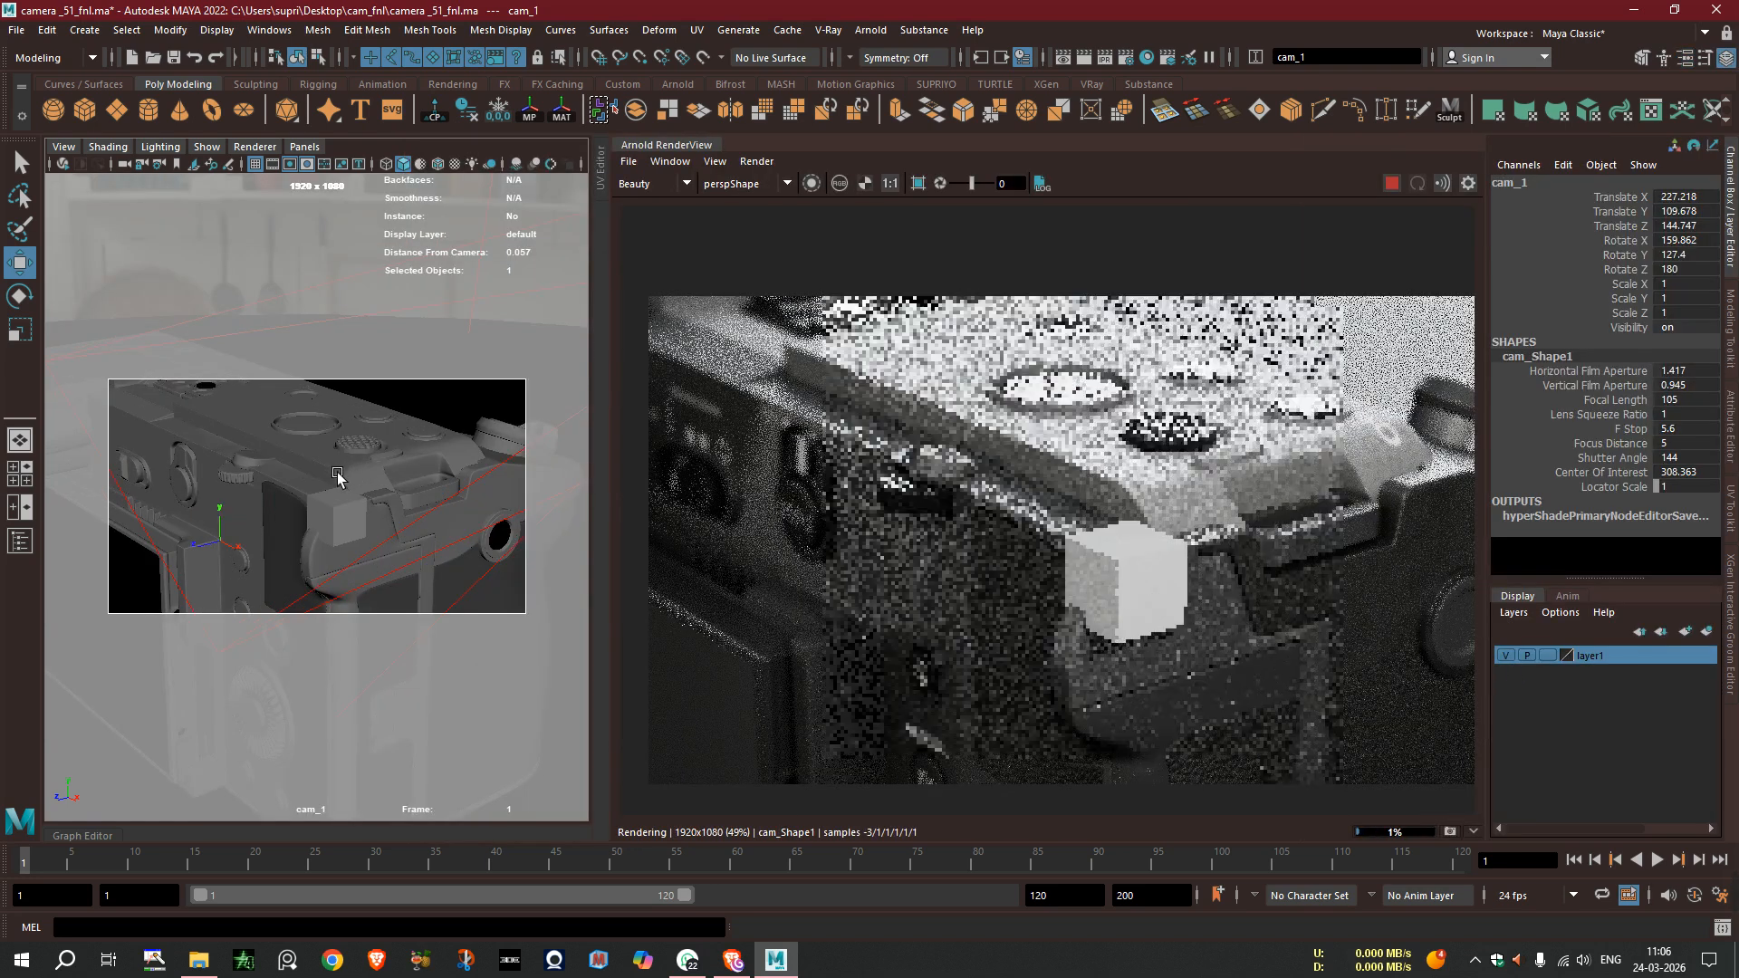
left_click(372, 498)
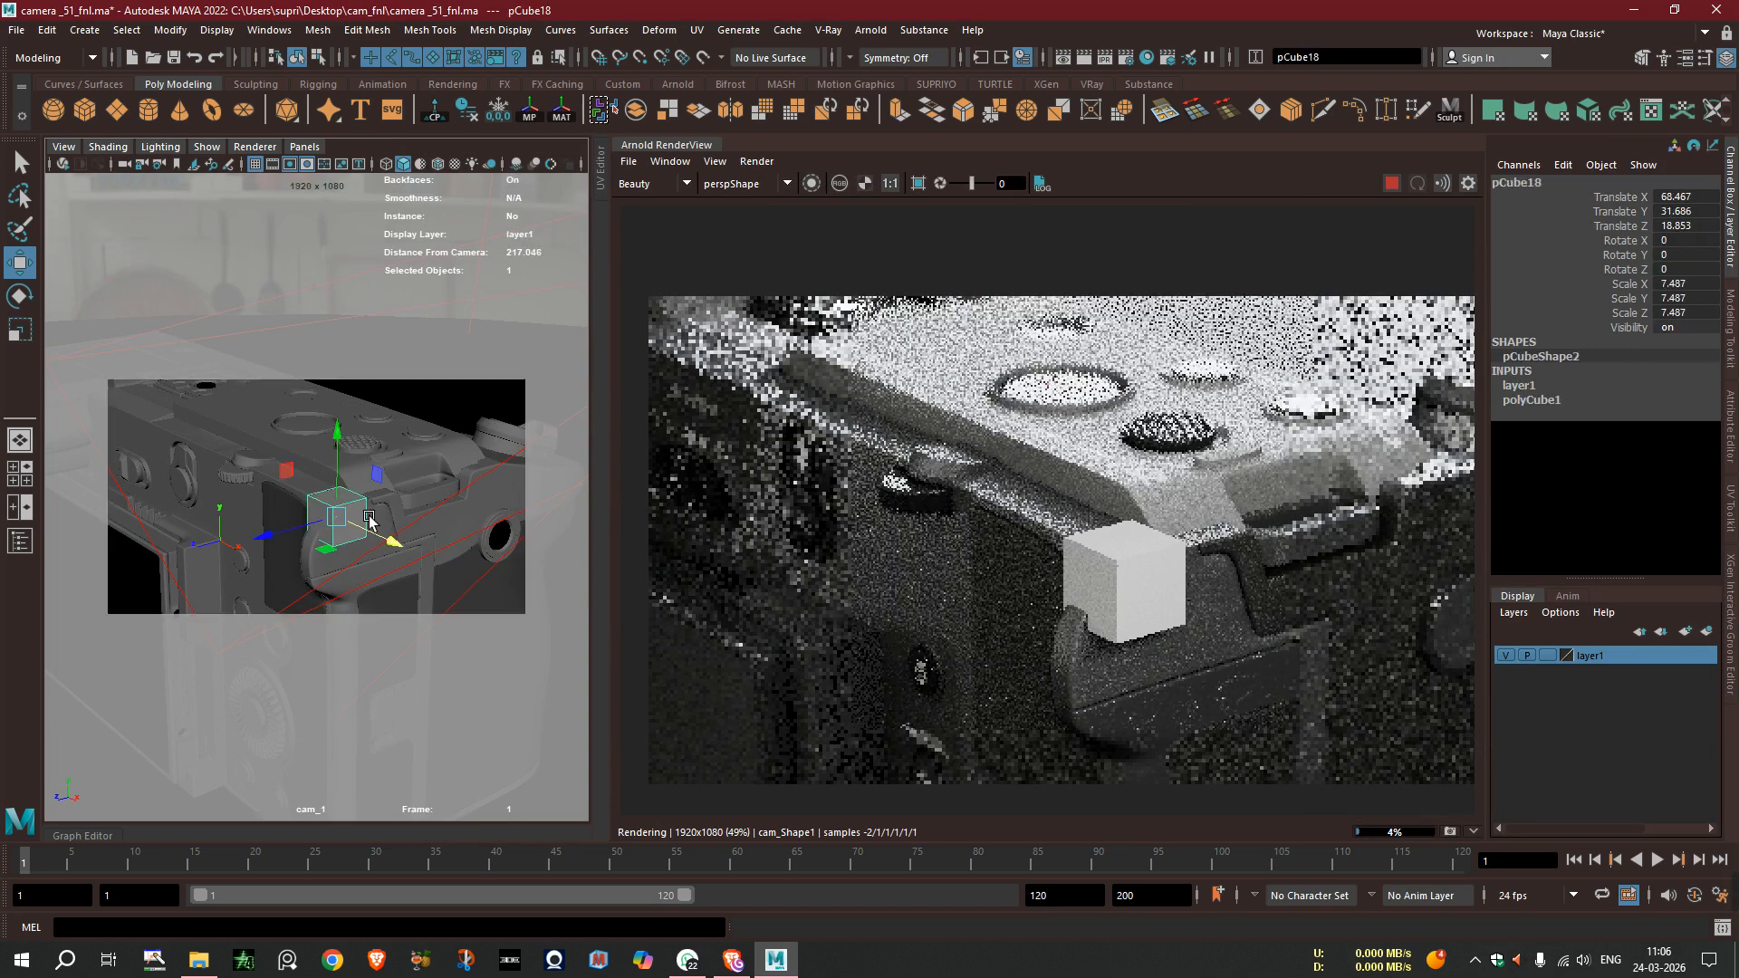
left_click_drag(374, 499, 367, 462)
left_click_drag(376, 396, 376, 393)
left_click_drag(334, 456, 422, 486)
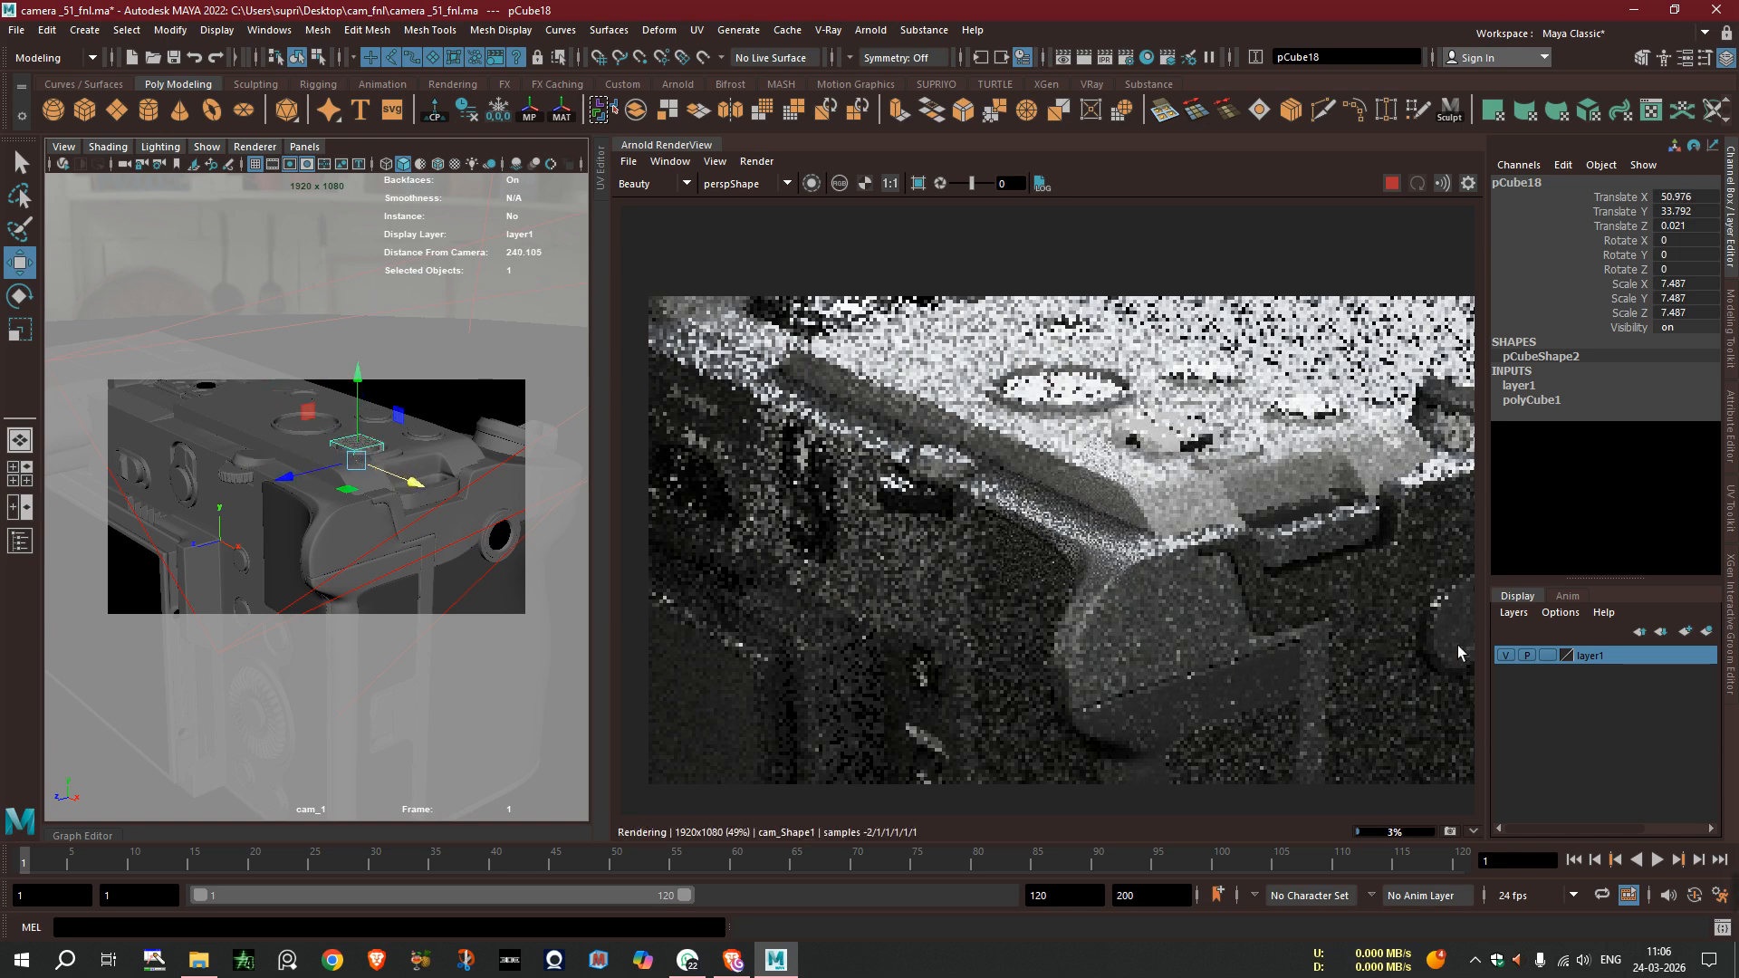
- Hide the cube's display layer and set cam_1's Arnold focus distance back to 240 for the textured top button
left_click(1505, 655)
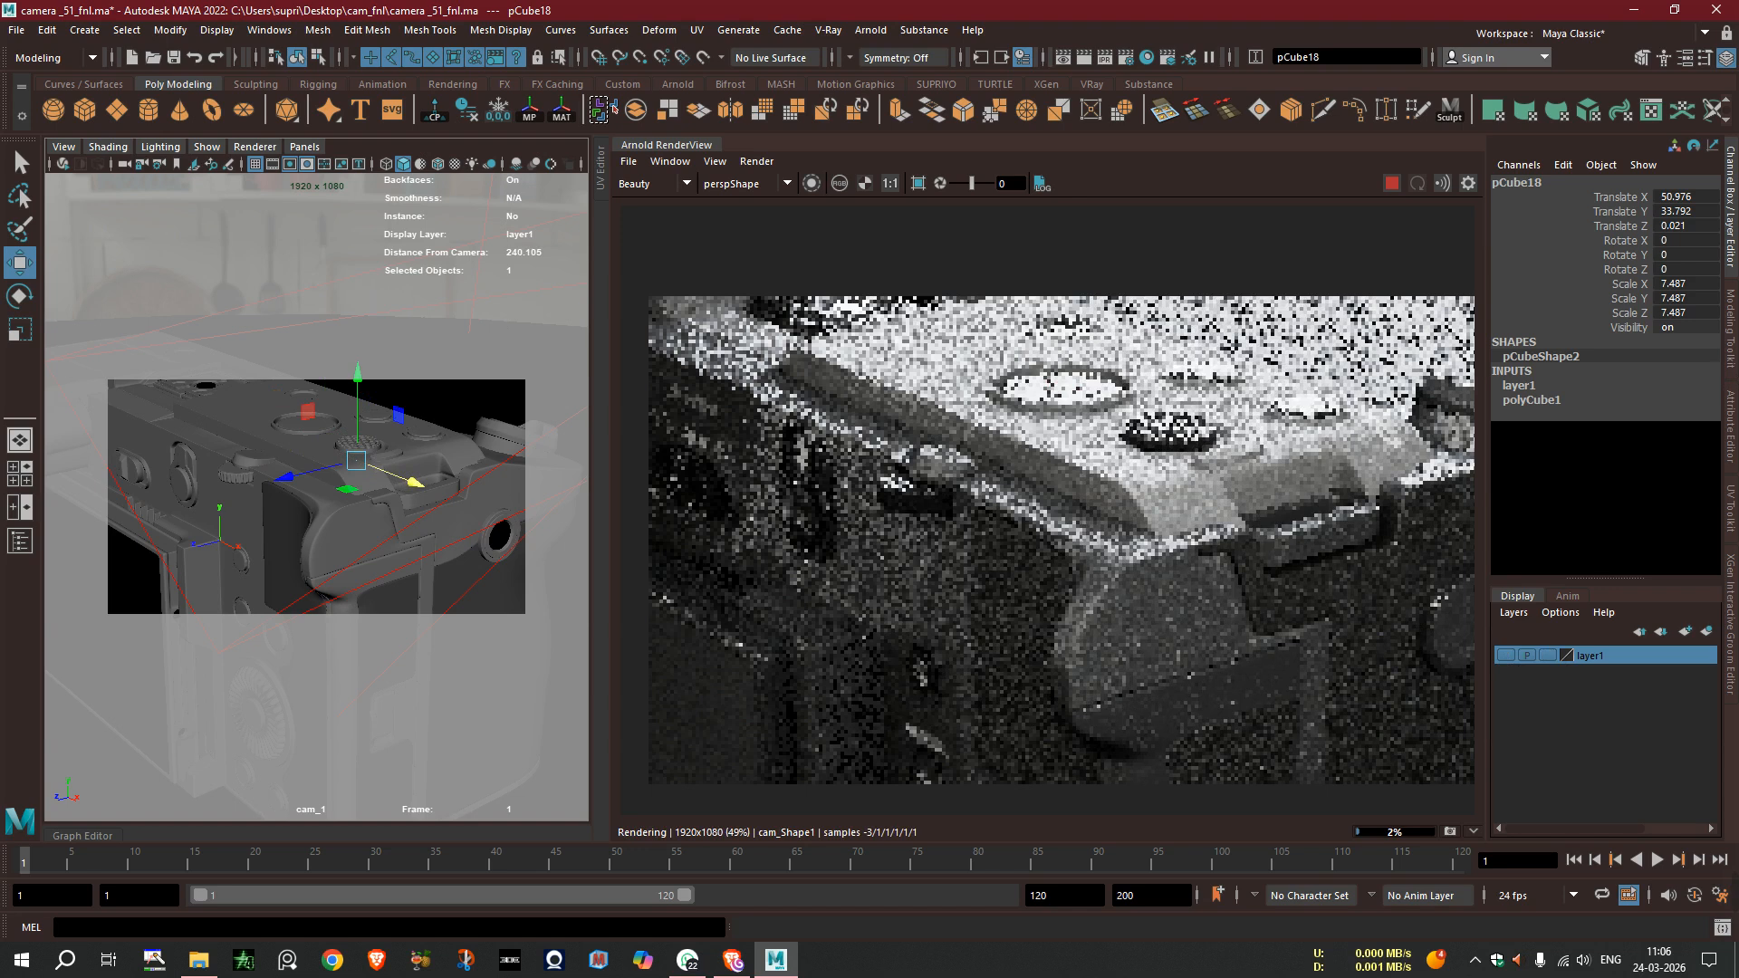
left_click(1730, 424)
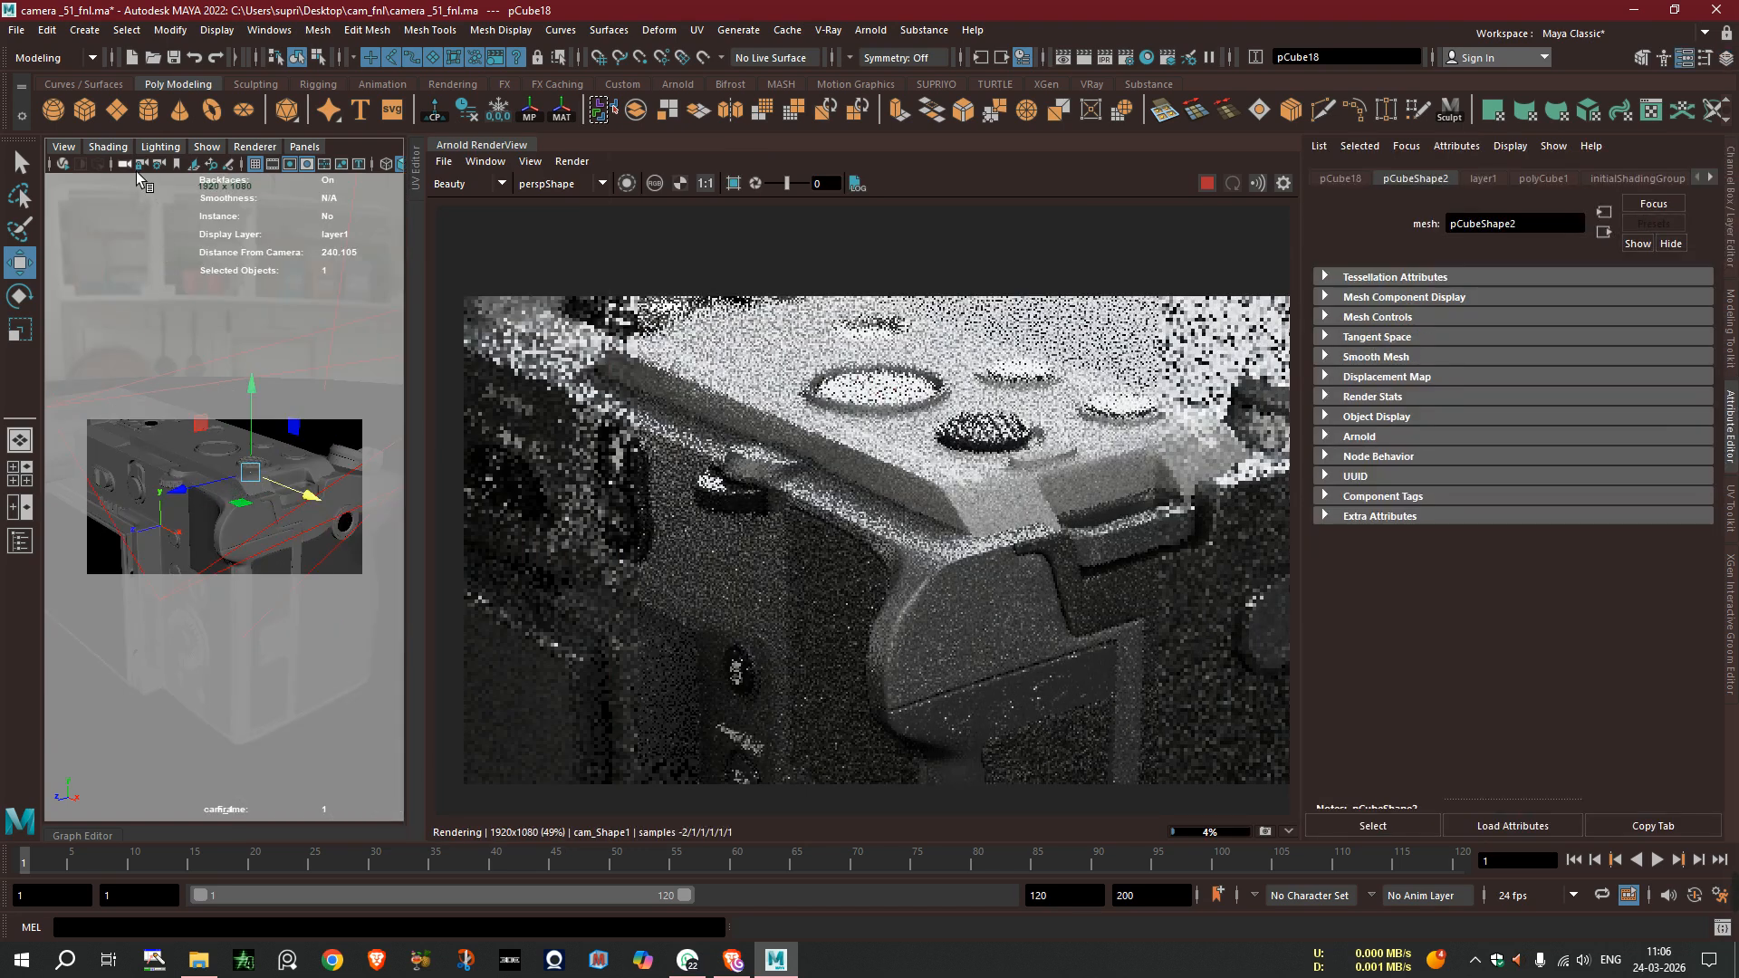
left_click(62, 164)
left_click_drag(1509, 600, 1426, 609)
type("240")
key("Return")
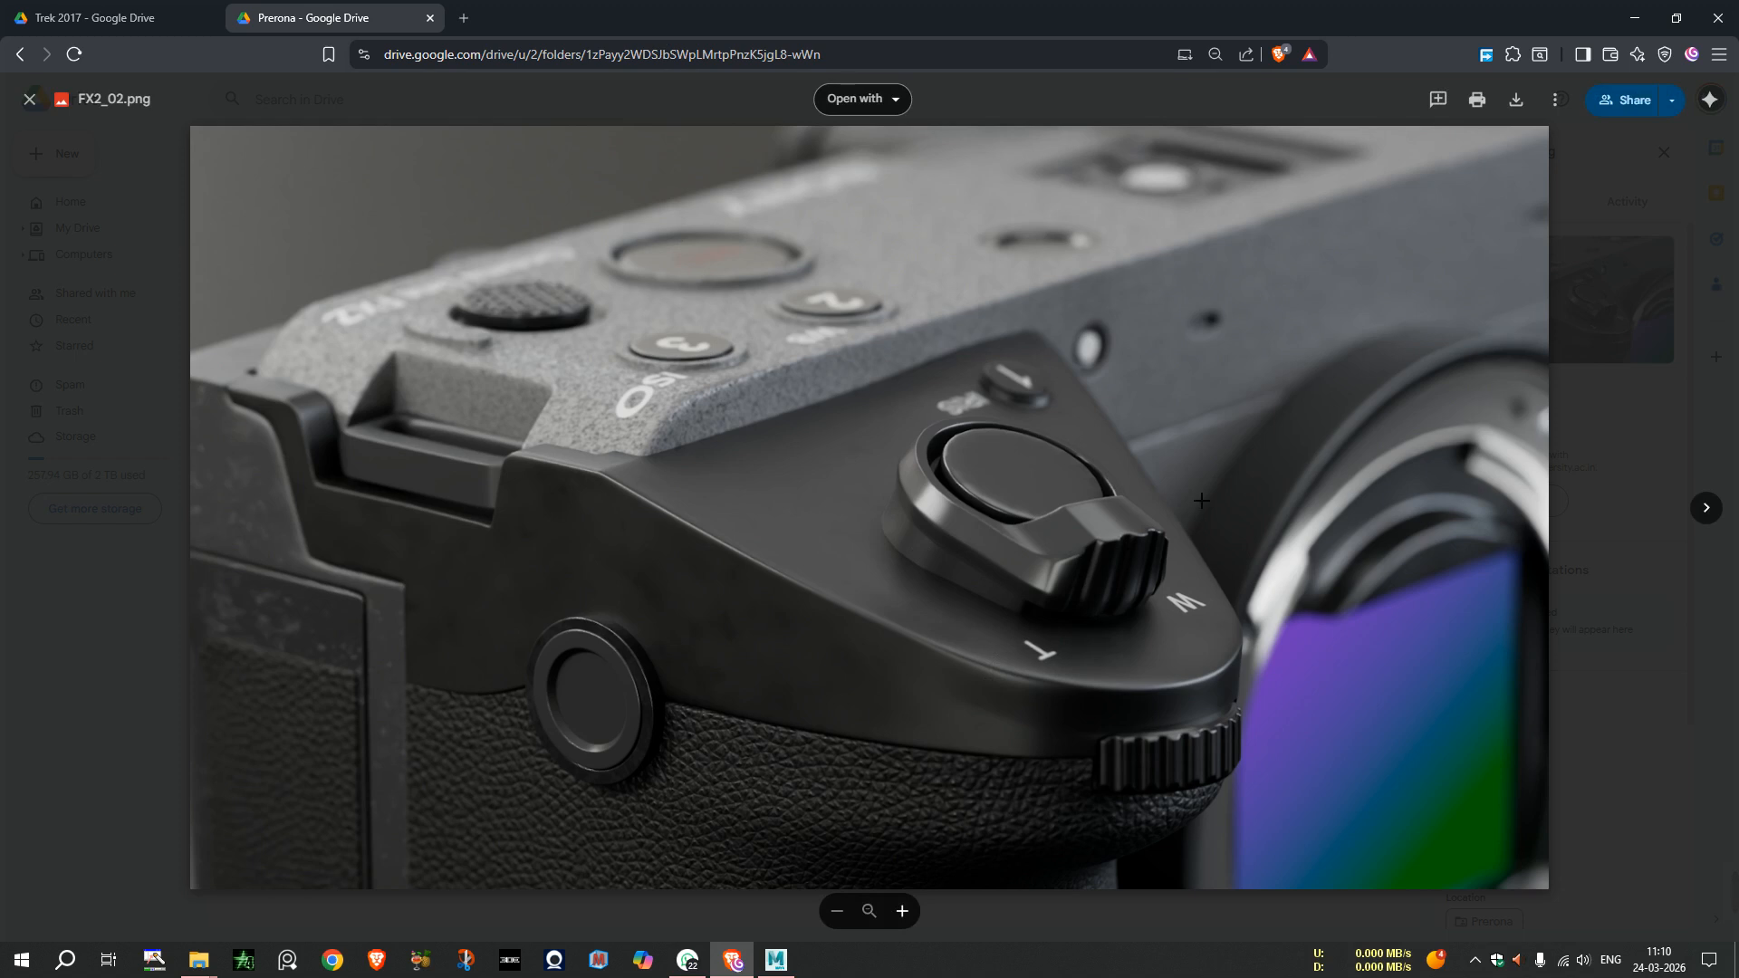
- Advance the Google Drive preview from FX2_02.png to the finished render FX2_01.png
left_click(1703, 506)
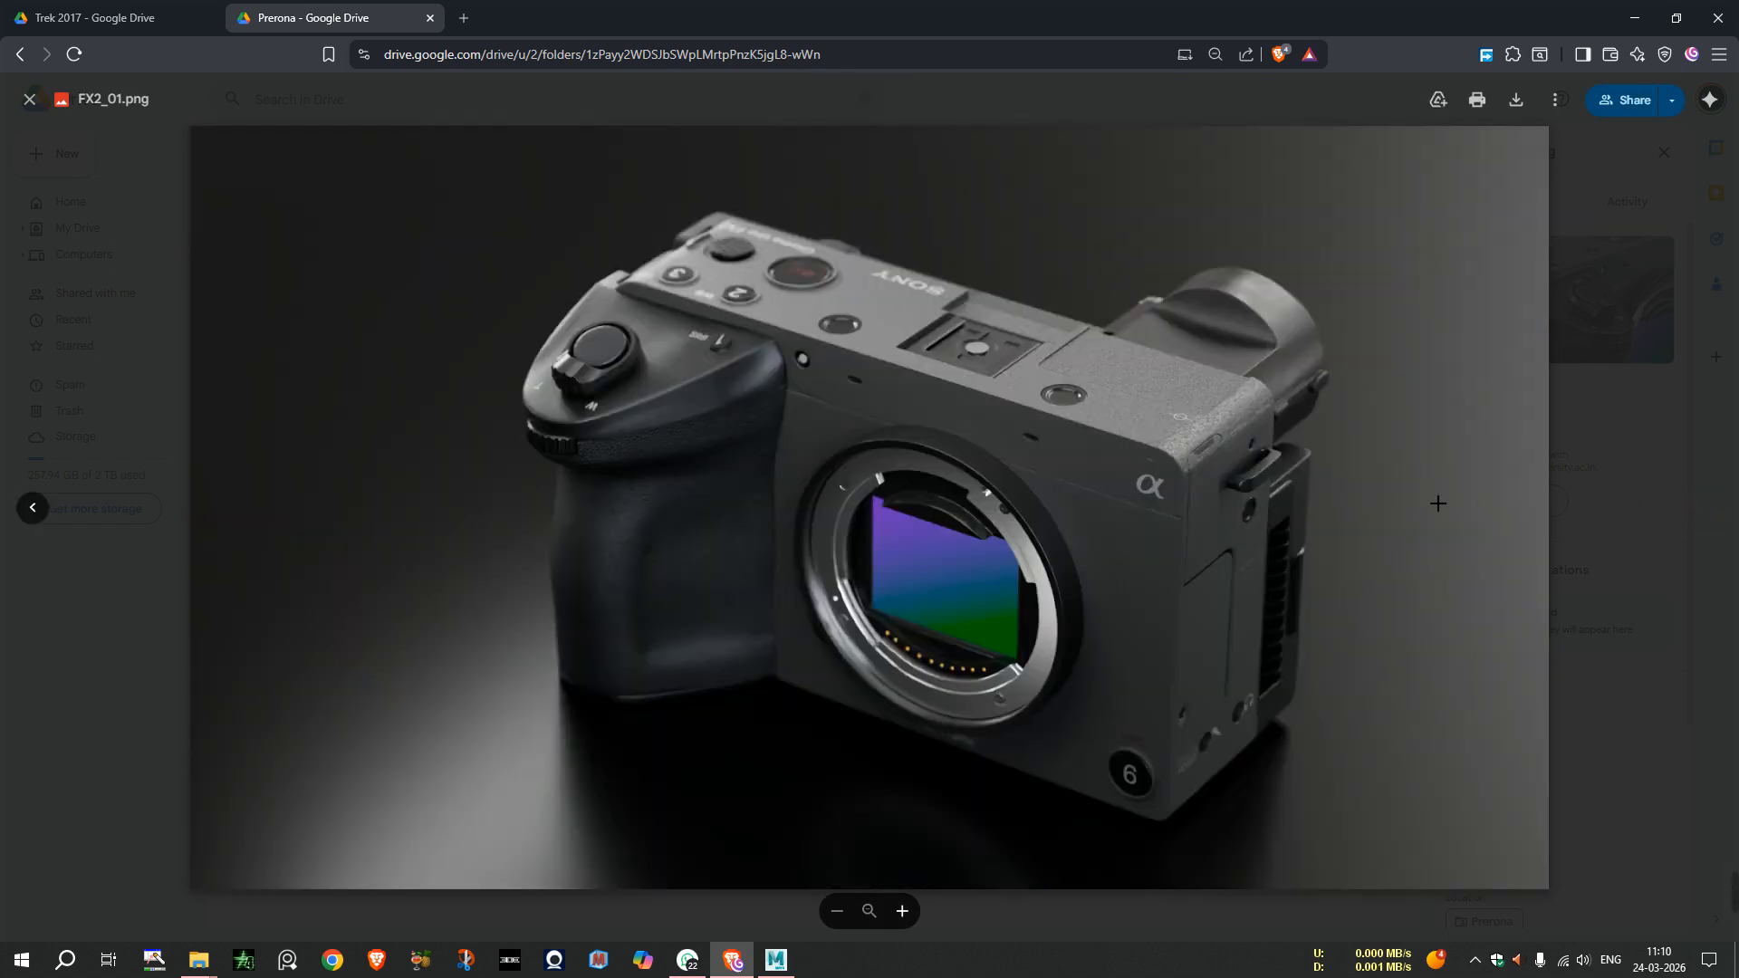